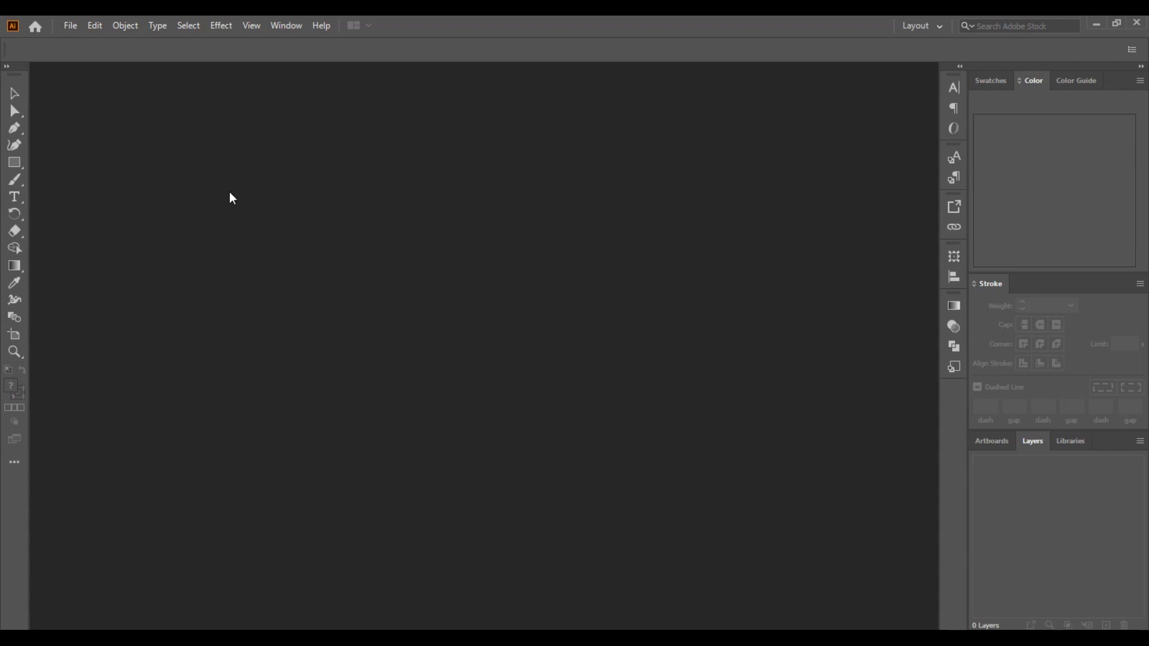
Open the File menu to start a new document.
{"action": "left_click", "coordinate": [66, 24]}
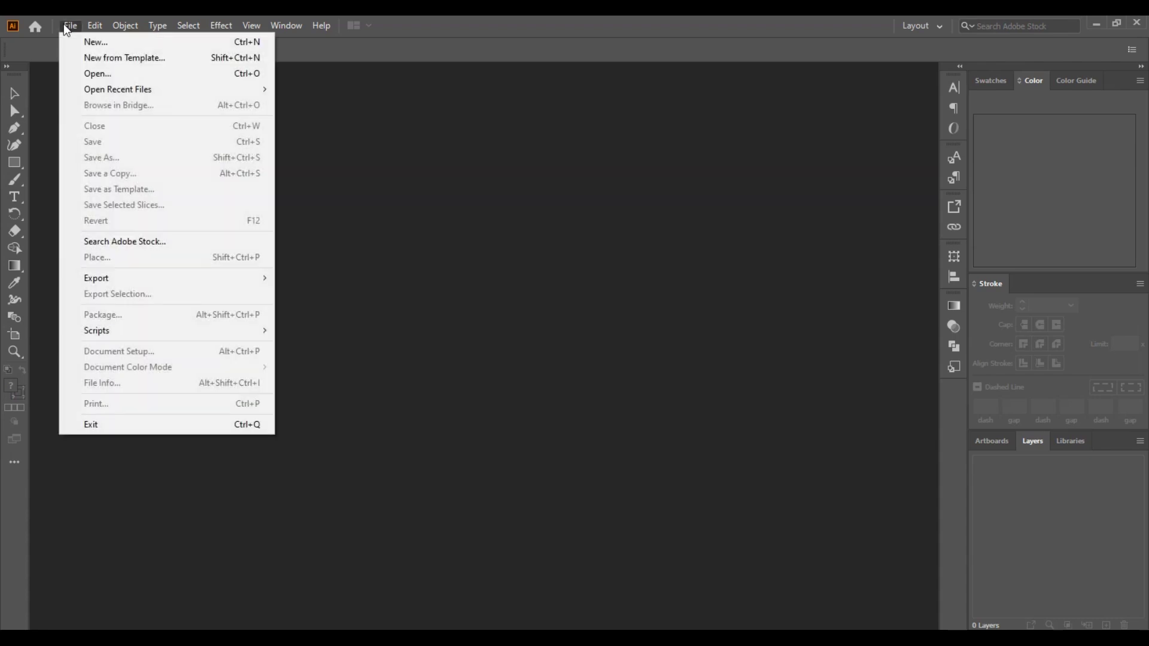
Start a new 1024 × 1024 px document, keeping Pixels as the unit.
{"action": "left_click", "coordinate": [194, 41]}
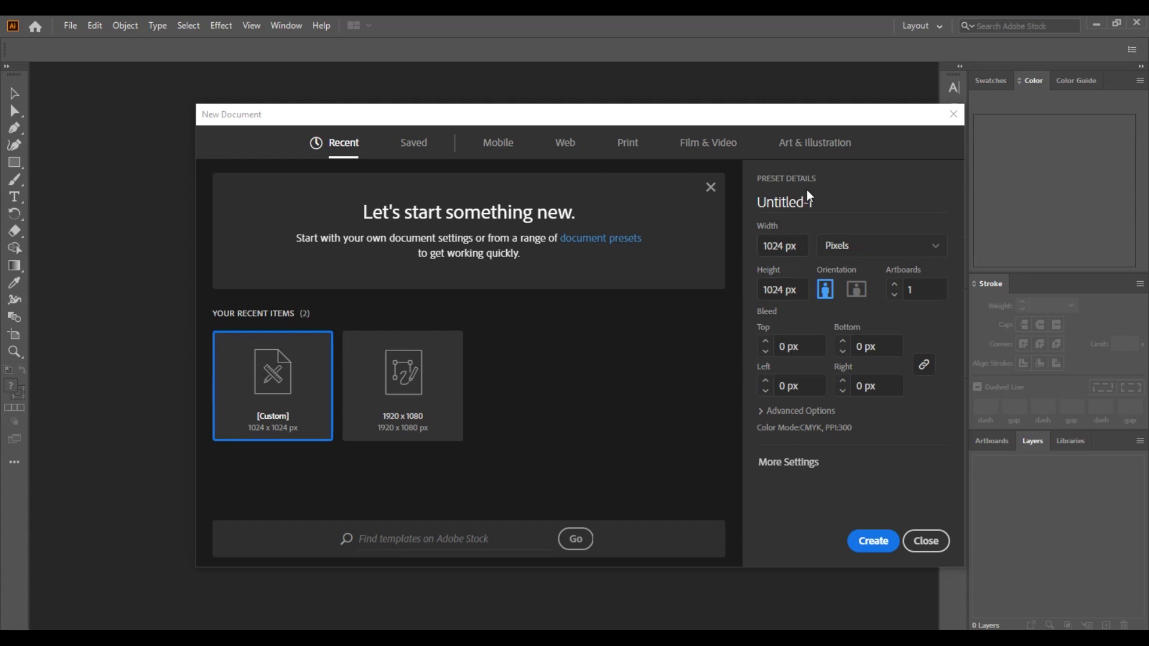
{"action": "left_click", "coordinate": [940, 247]}
{"action": "left_click", "coordinate": [939, 246]}
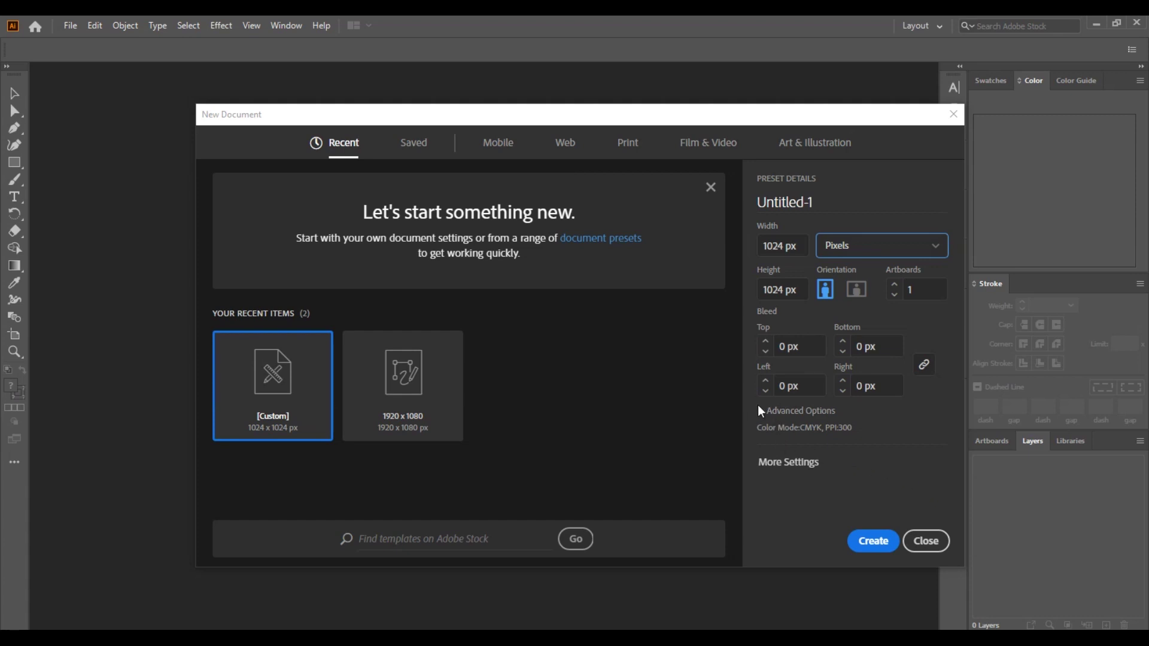
Expand Advanced Options, keeping CMYK Color, High (300 ppi) raster effects and Default preview.
{"action": "left_click", "coordinate": [778, 411]}
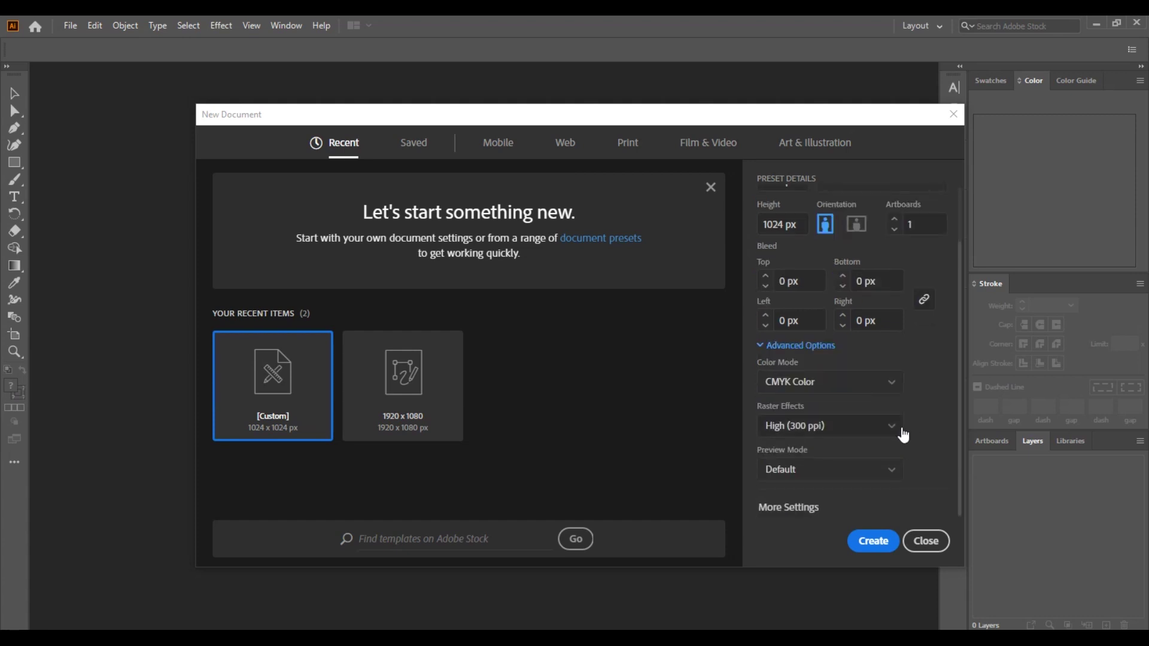
{"action": "left_click", "coordinate": [888, 386]}
{"action": "left_click", "coordinate": [890, 385]}
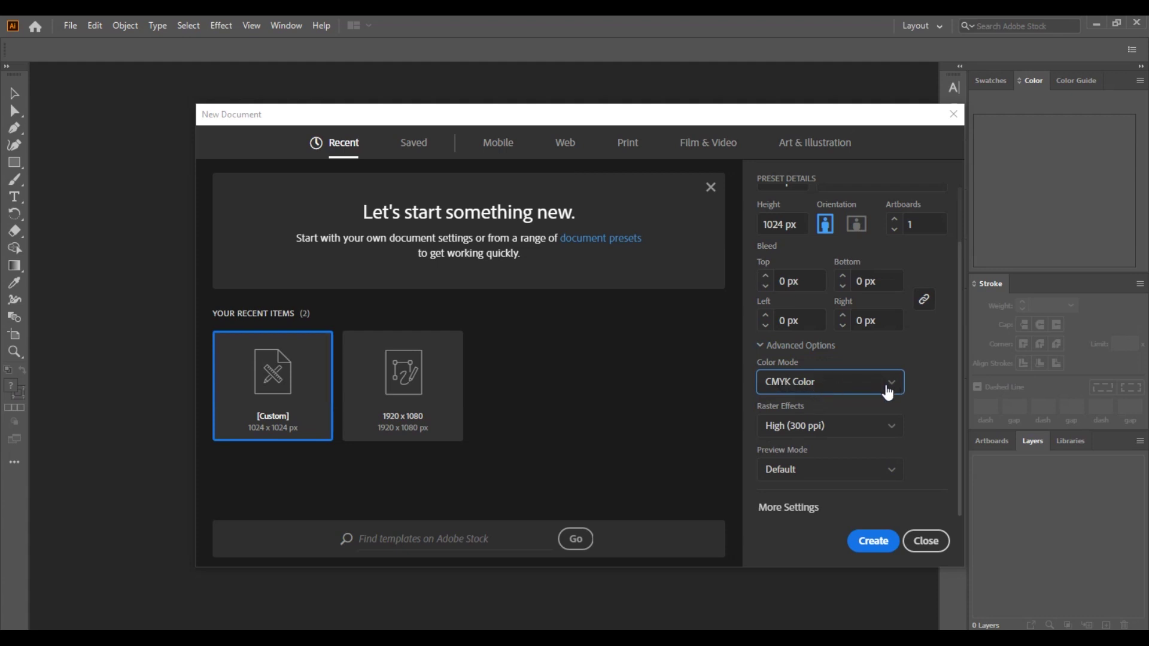
{"action": "left_click", "coordinate": [892, 431]}
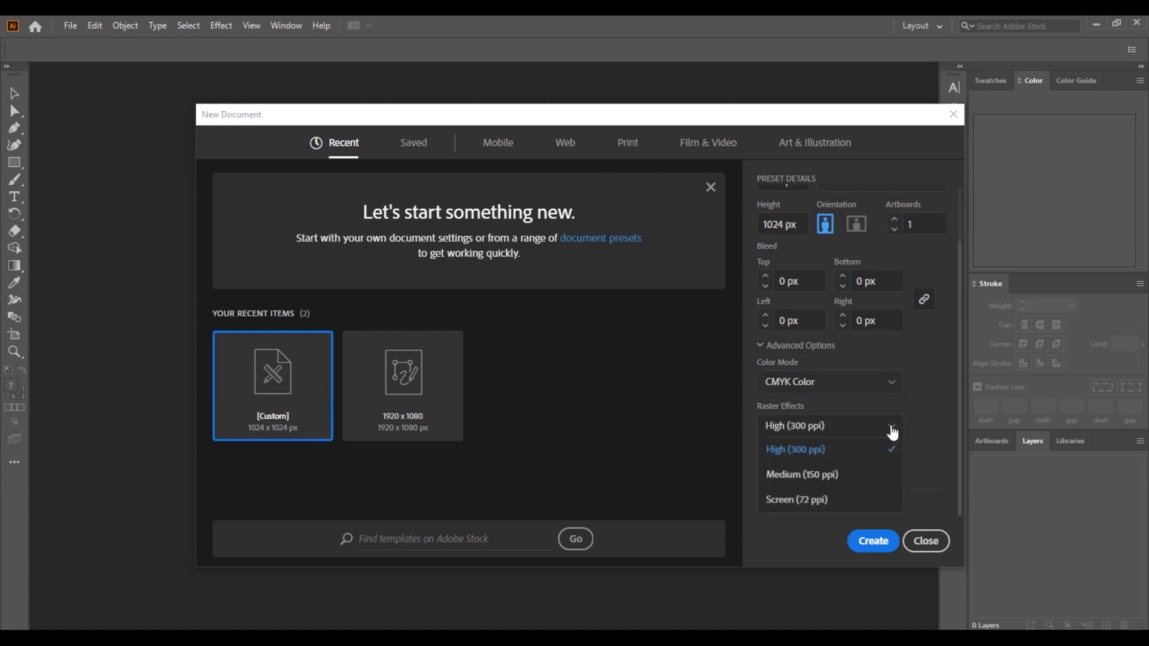
{"action": "left_click", "coordinate": [891, 428]}
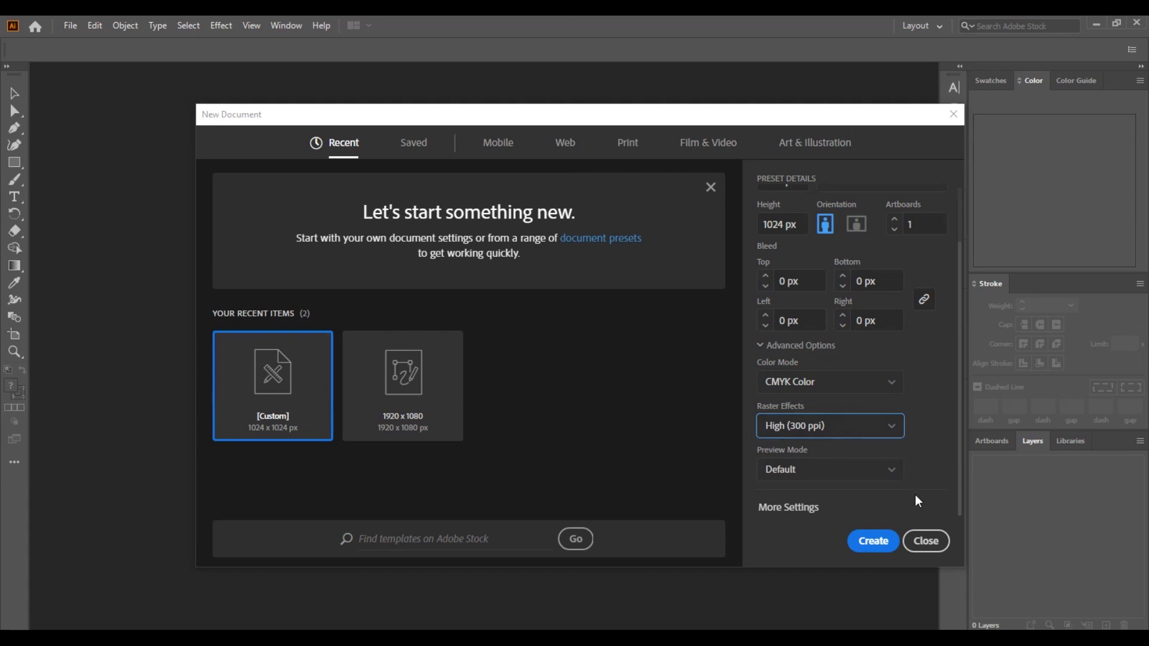
{"action": "left_click", "coordinate": [885, 426]}
{"action": "left_click", "coordinate": [887, 426]}
{"action": "left_click", "coordinate": [890, 470]}
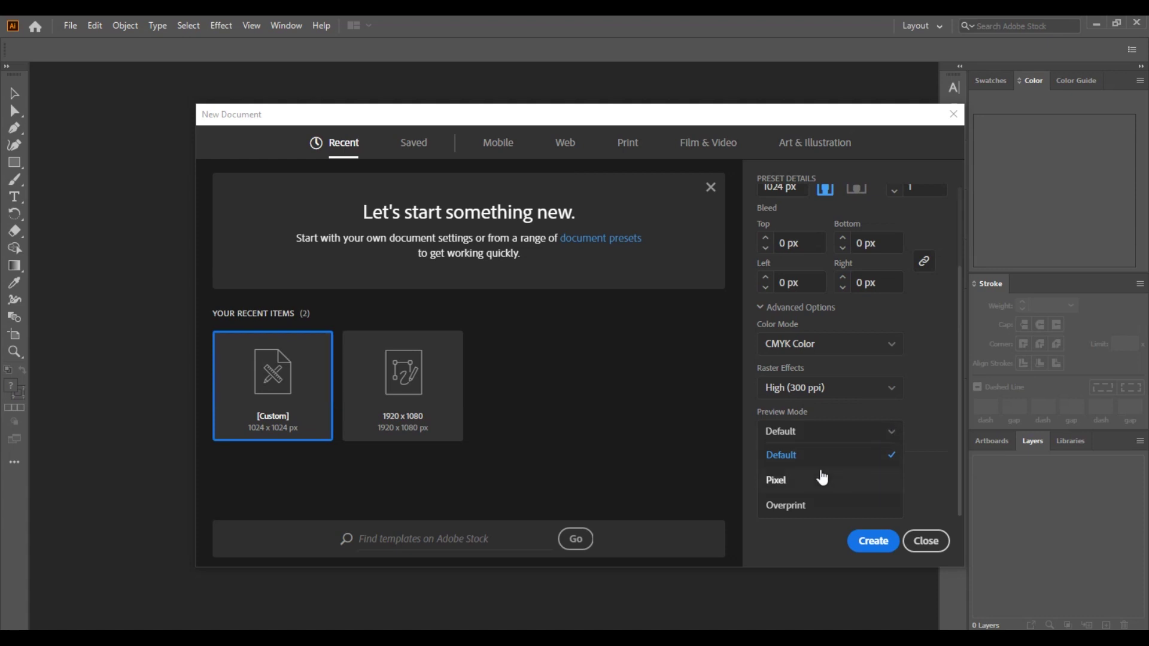
{"action": "left_click", "coordinate": [892, 437]}
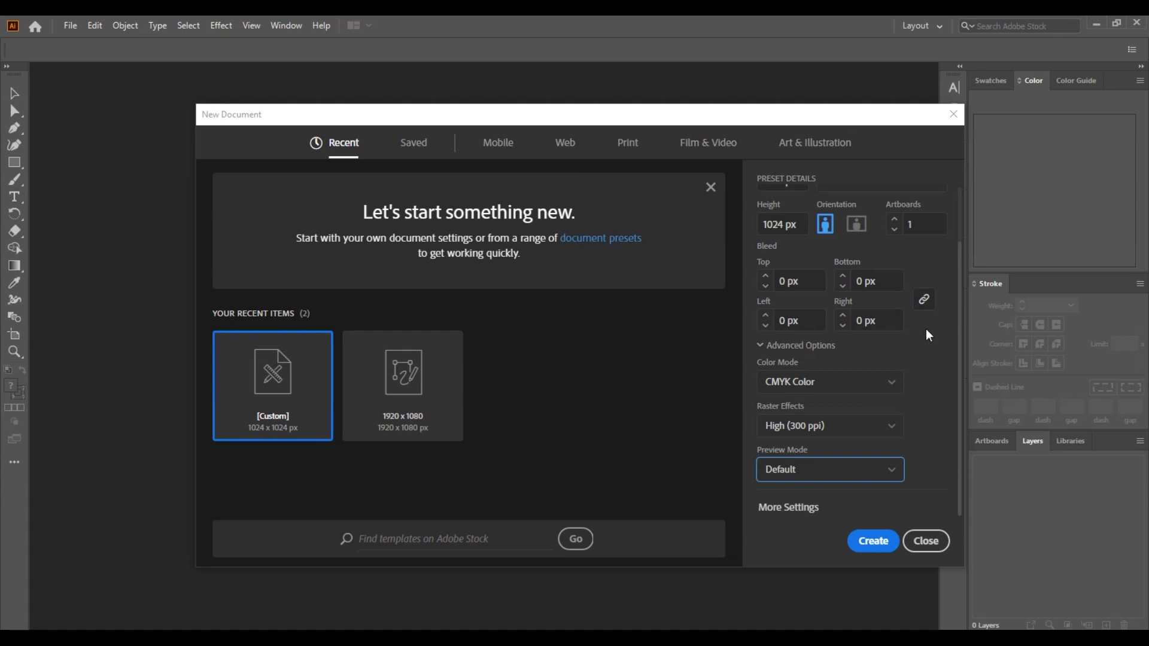
{"action": "scroll", "coordinate": [948, 421], "scroll_direction": "up", "scroll_amount": 2}
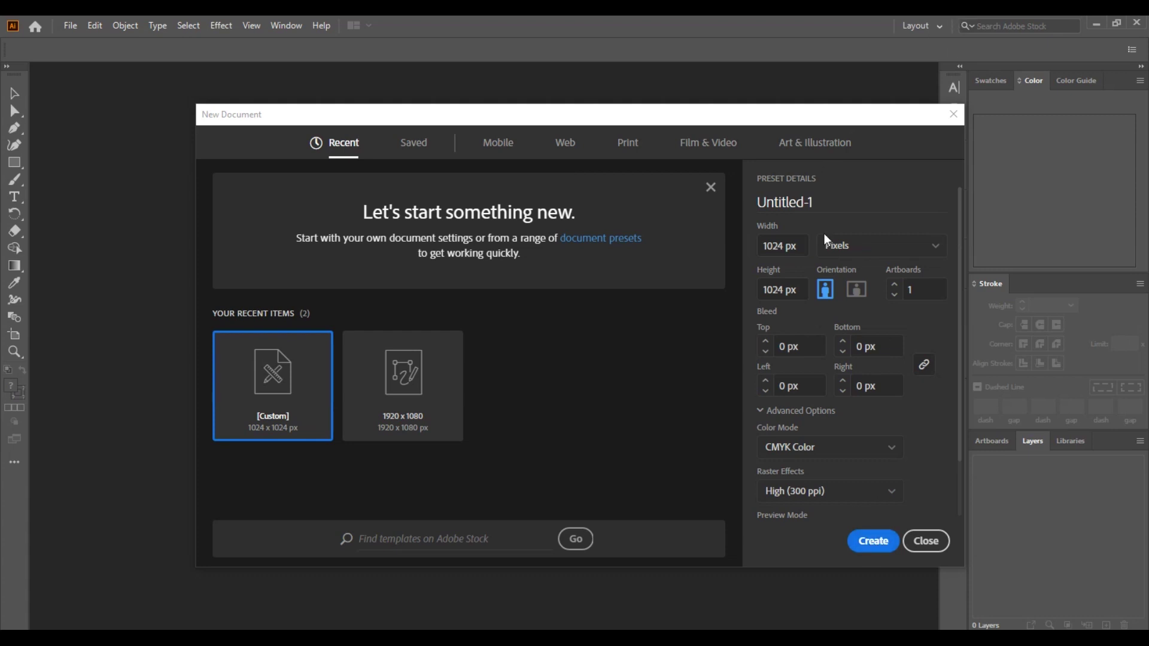
Replace the Untitled-1 name with 'first artboard', fixing the typos.
{"action": "left_click_drag", "start_coordinate": [851, 201], "coordinate": [772, 189]}
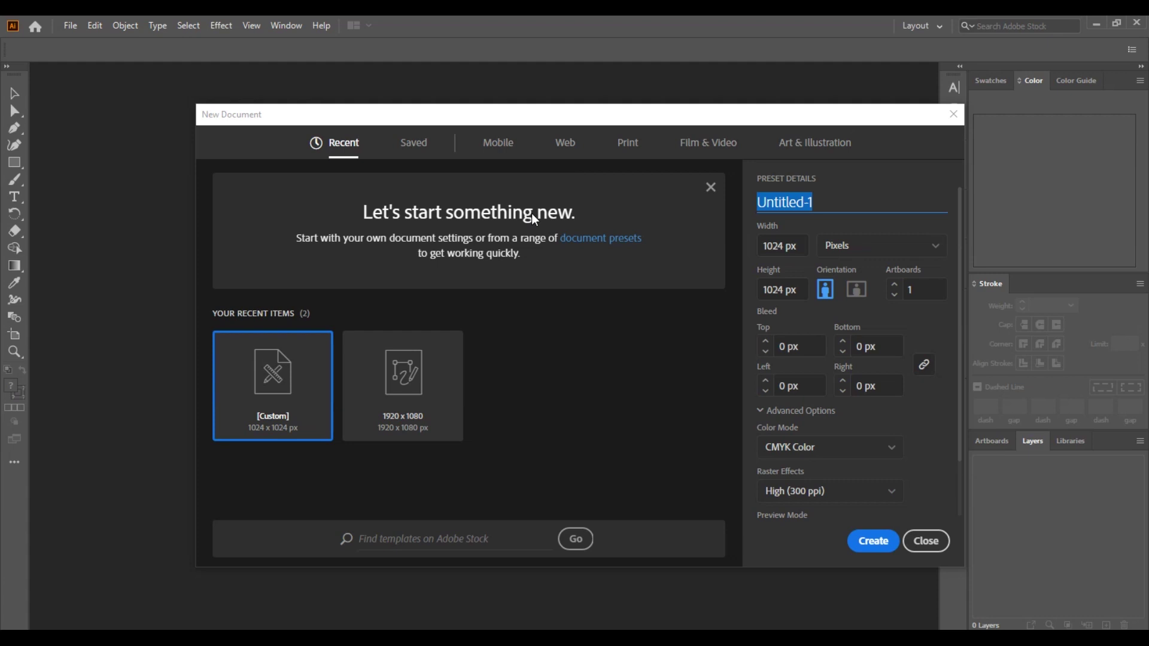
{"action": "type", "text": "irst"}
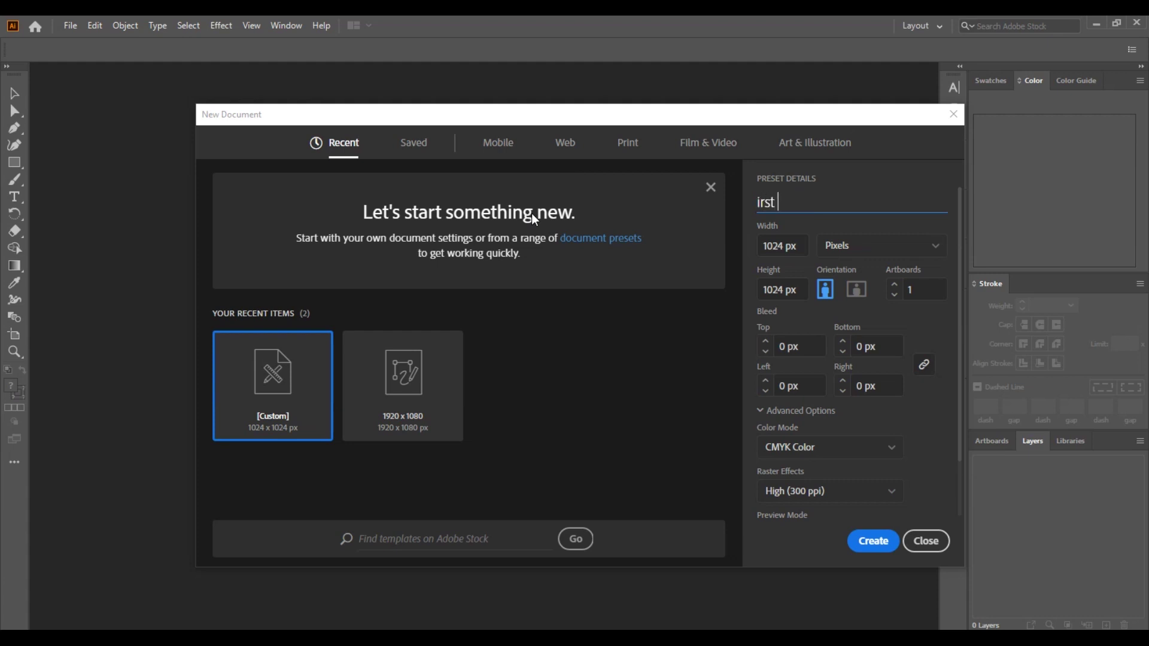
{"action": "key", "text": "BackSpace"}
{"action": "key", "text": "BackSpace"}
{"action": "key", "text": "BackSpace"}
{"action": "key", "text": "BackSpace"}
{"action": "type", "text": "first artboardd"}
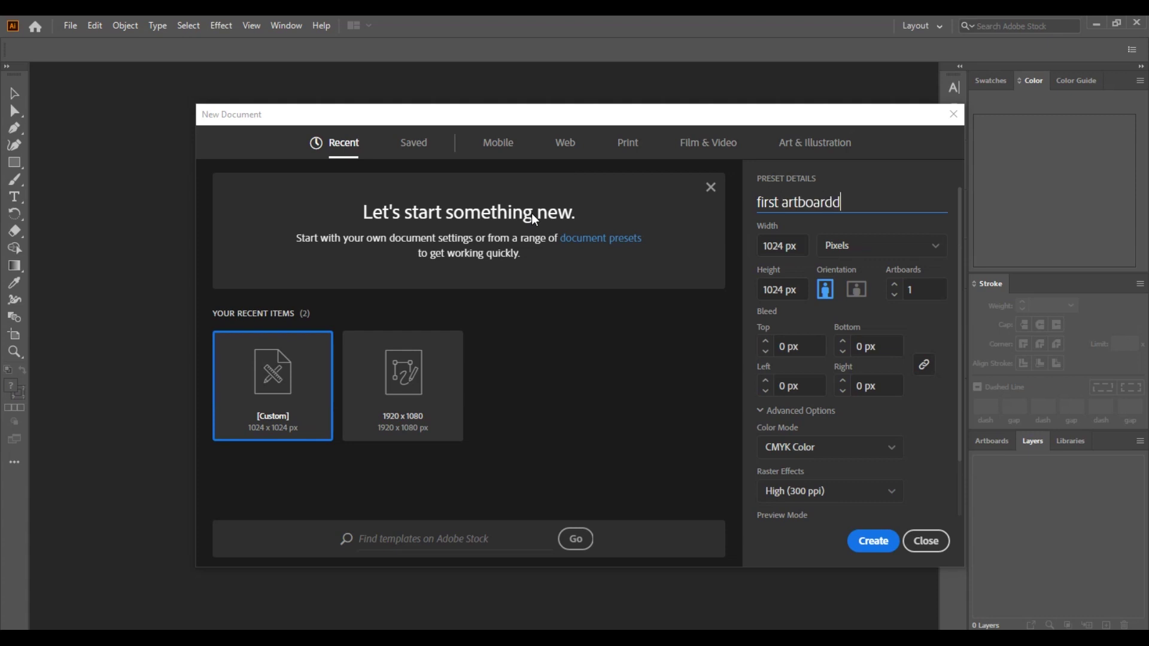
{"action": "key", "text": "BackSpace"}
Create the 1024 × 1024 px 'first artboard' document and view its blank artboard.
{"action": "left_click", "coordinate": [880, 547]}
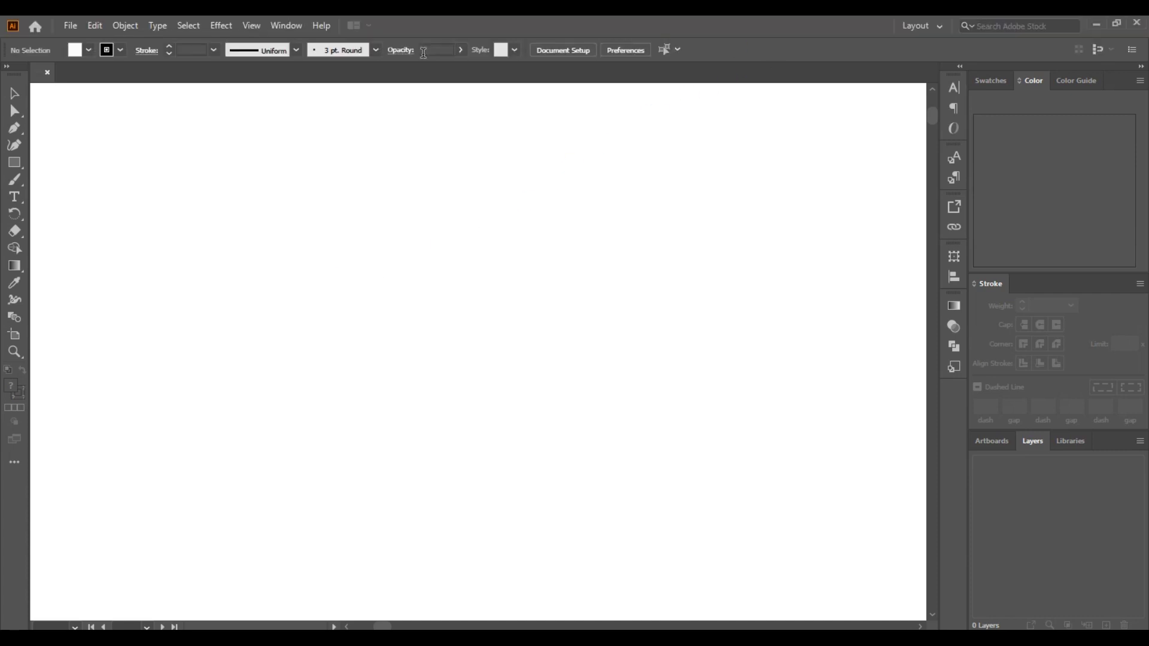
{"action": "scroll", "coordinate": [595, 346], "scroll_direction": "down", "scroll_amount": 1}
{"action": "scroll", "coordinate": [590, 338], "scroll_direction": "up", "scroll_amount": 3}
{"action": "scroll", "coordinate": [590, 339], "scroll_direction": "down", "scroll_amount": 3}
{"action": "scroll", "coordinate": [590, 339], "scroll_direction": "up", "scroll_amount": 1}
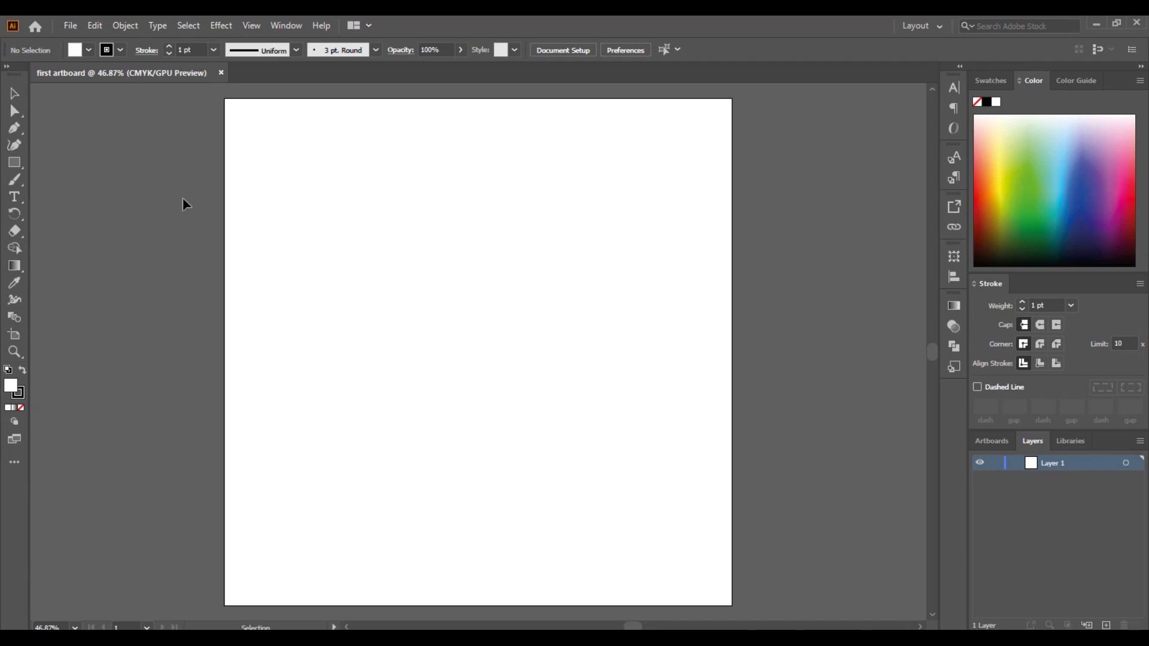
Paint a U-shaped stroke and a long crossing curve with the Paintbrush.
{"action": "left_click", "coordinate": [14, 179]}
{"action": "mouse_move", "coordinate": [303, 233]}
{"action": "left_mouse_down"}
{"action": "mouse_move", "coordinate": [394, 360]}
{"action": "mouse_move", "coordinate": [492, 357]}
{"action": "mouse_move", "coordinate": [490, 270]}
{"action": "left_mouse_up"}
{"action": "mouse_move", "coordinate": [556, 221]}
{"action": "left_mouse_down"}
{"action": "mouse_move", "coordinate": [410, 299]}
{"action": "mouse_move", "coordinate": [729, 369]}
{"action": "left_mouse_up"}
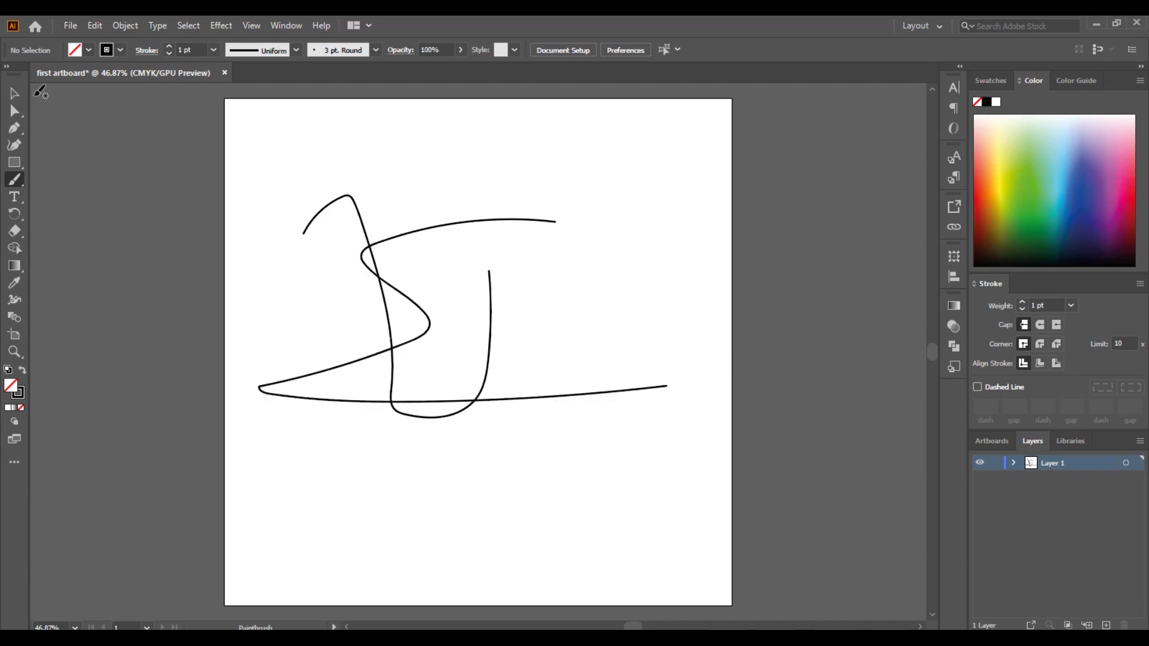
Squash the long curved stroke vertically and narrow it from the right.
{"action": "left_click", "coordinate": [15, 94]}
{"action": "left_click", "coordinate": [444, 228]}
{"action": "left_click_drag", "start_coordinate": [461, 221], "coordinate": [463, 262]}
{"action": "left_click_drag", "start_coordinate": [668, 336], "coordinate": [431, 336]}
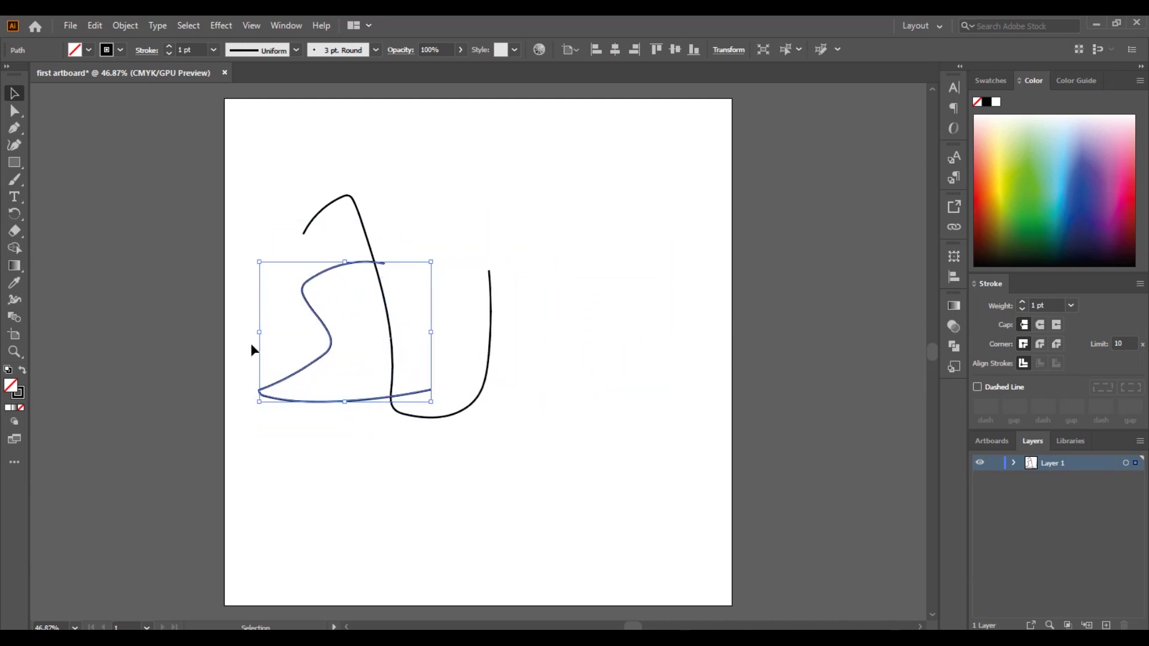
Undo back to the blank artboard, then redo both strokes from the context menu.
{"action": "key", "text": "ctrl+z"}
{"action": "key", "text": "ctrl+z"}
{"action": "key", "text": "ctrl+z"}
{"action": "key", "text": "ctrl+z"}
{"action": "key", "text": "ctrl+z"}
{"action": "key", "text": "ctrl+s"}
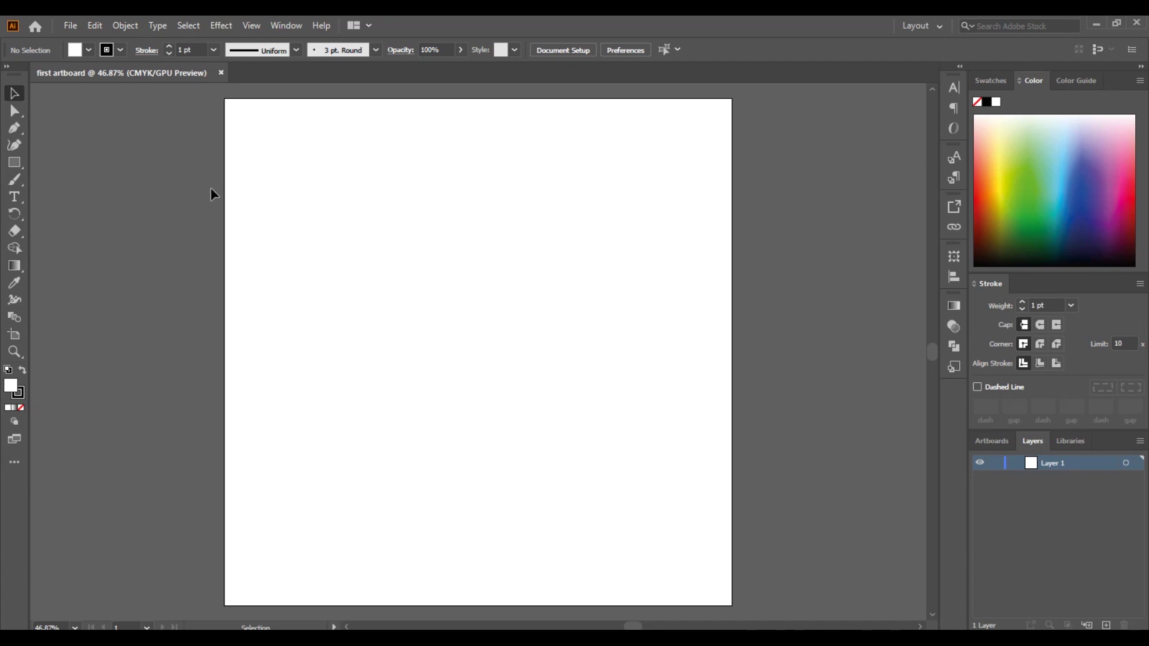
{"action": "right_click", "coordinate": [271, 184]}
{"action": "left_click", "coordinate": [351, 210]}
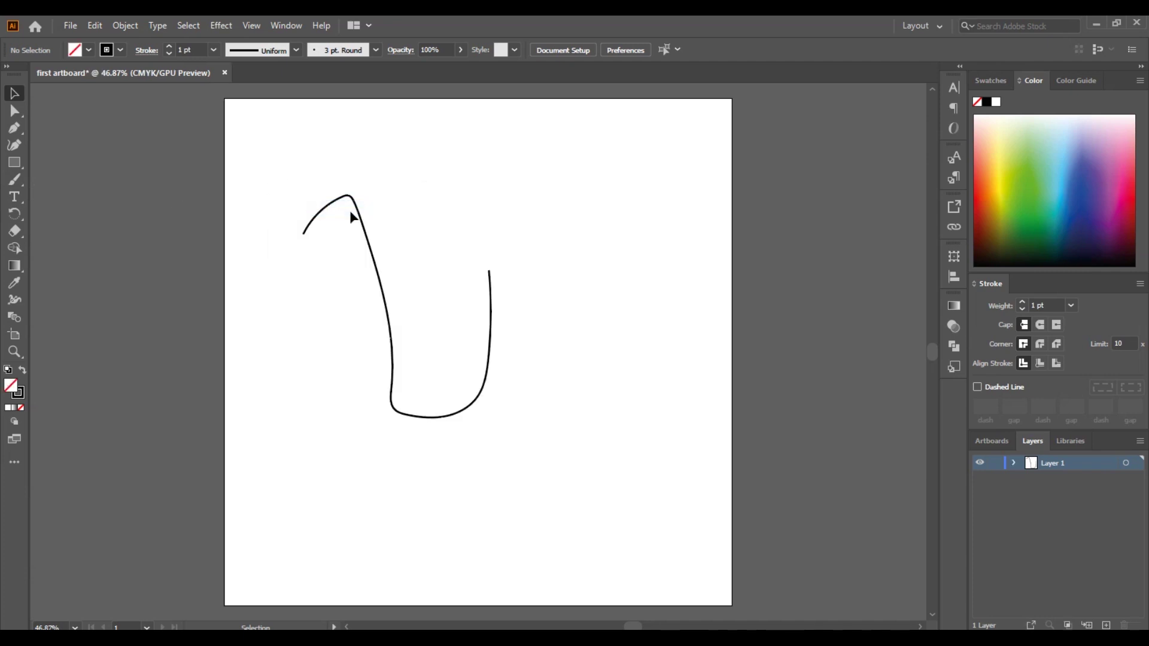
{"action": "right_click", "coordinate": [374, 193]}
{"action": "left_click", "coordinate": [462, 216]}
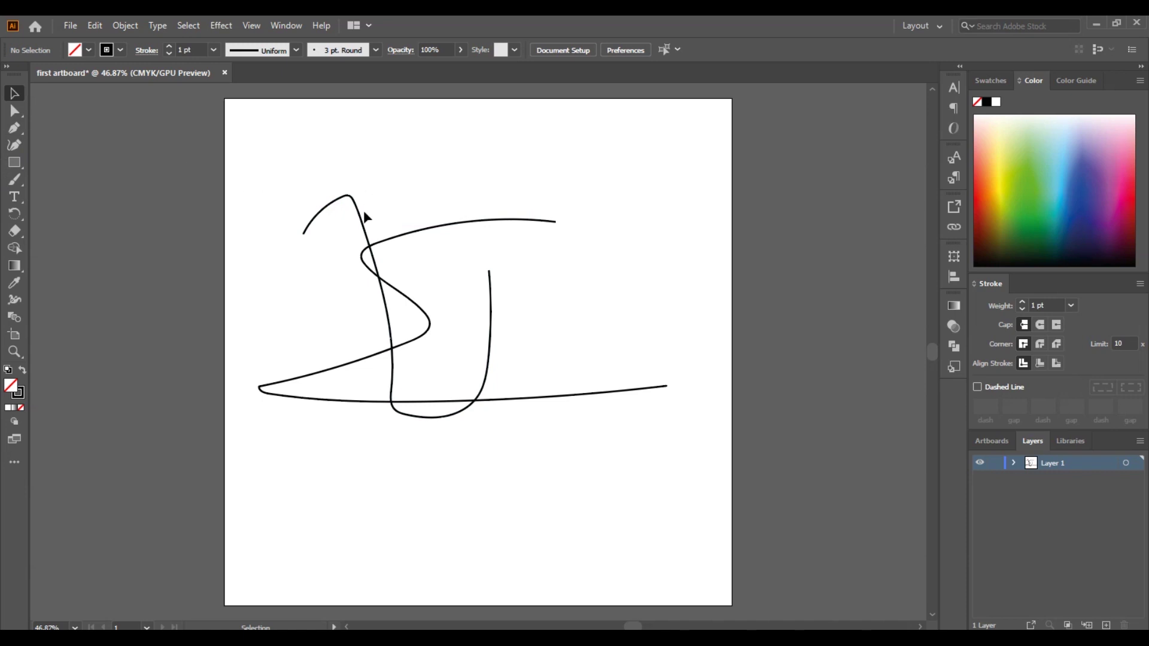
Reshape the long curve's segments and handles with Direct Selection, forming a loop.
{"action": "left_click", "coordinate": [14, 111]}
{"action": "left_click_drag", "start_coordinate": [437, 188], "coordinate": [478, 261]}
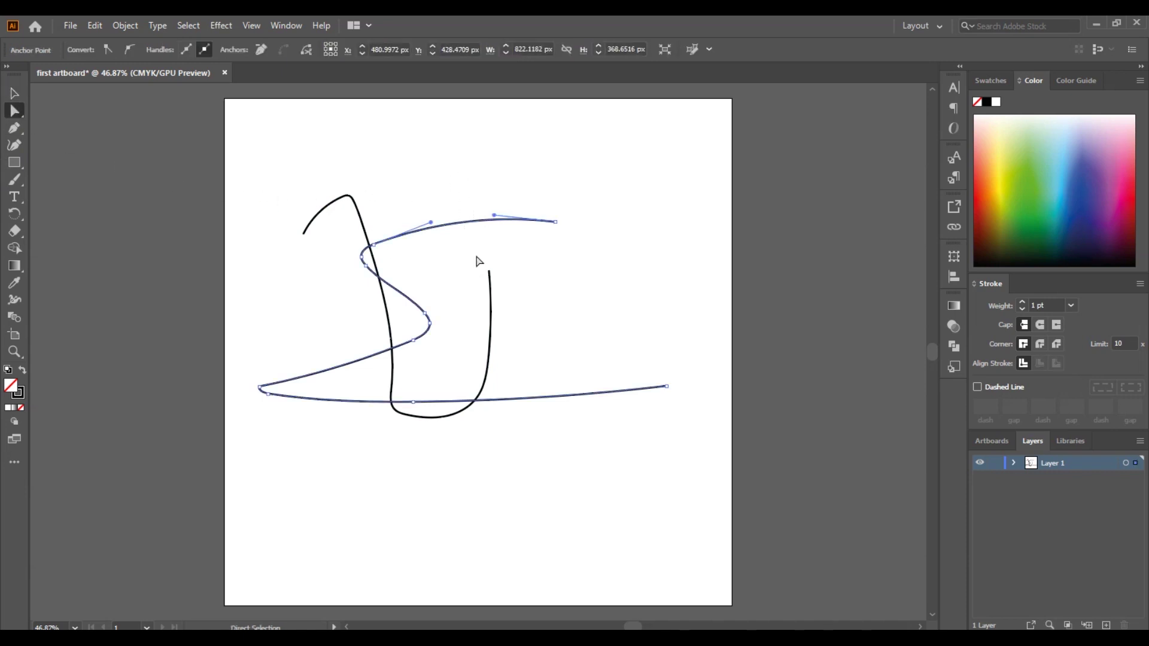
{"action": "left_click_drag", "start_coordinate": [436, 227], "coordinate": [426, 295]}
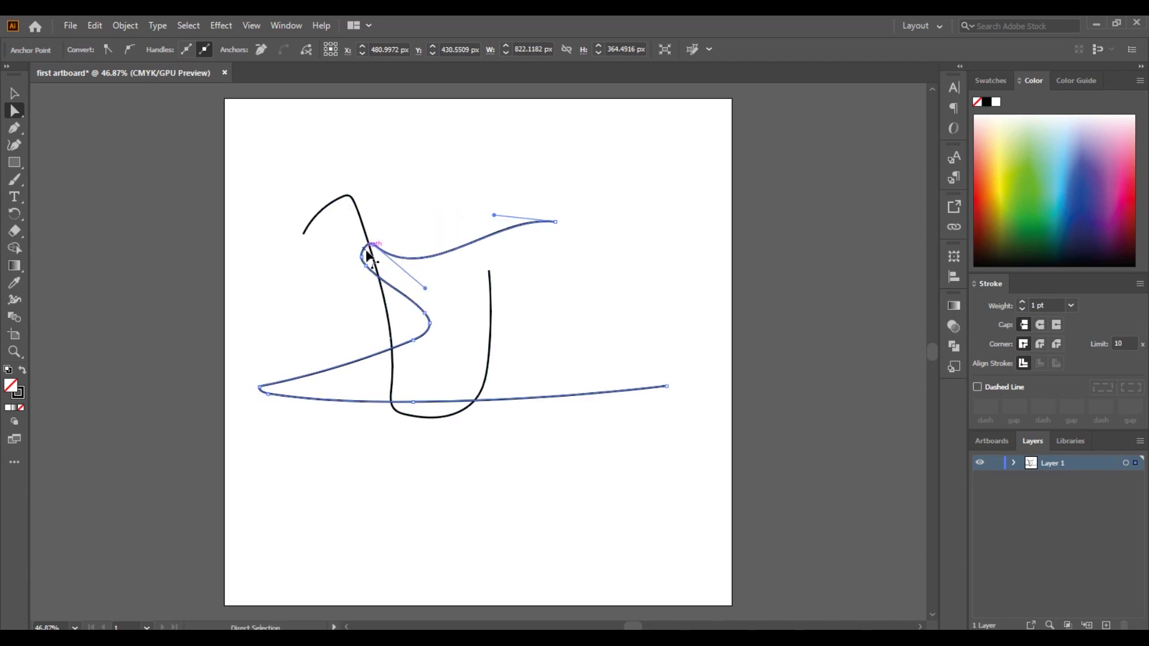
{"action": "left_click_drag", "start_coordinate": [424, 291], "coordinate": [608, 320]}
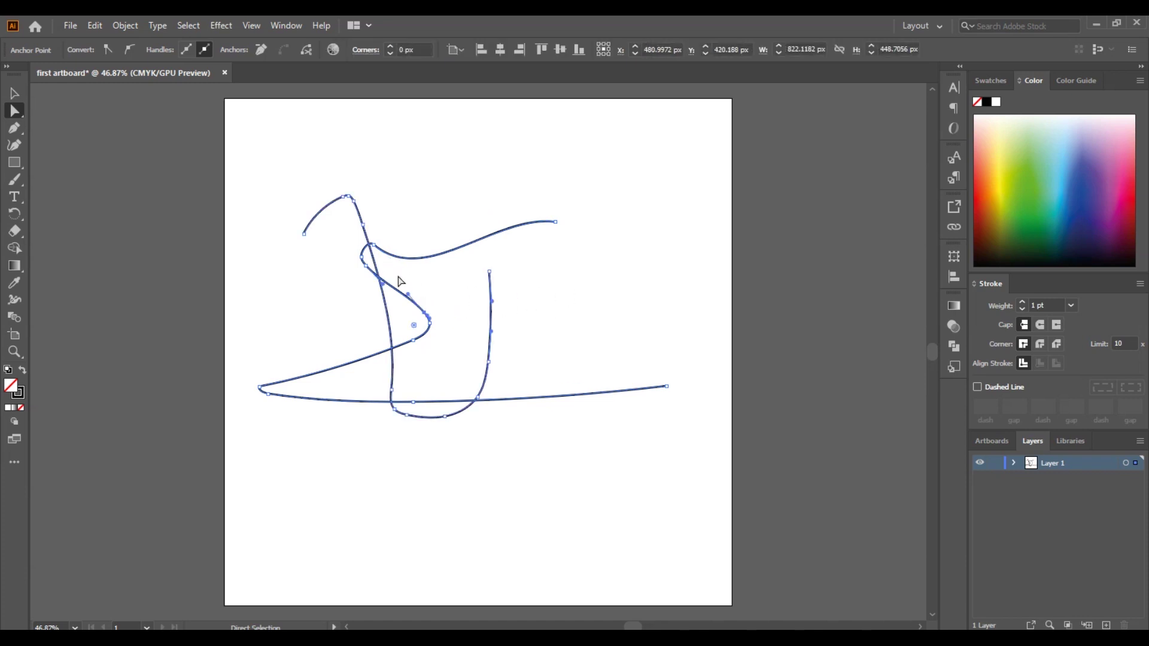
{"action": "left_click_drag", "start_coordinate": [409, 298], "coordinate": [462, 286]}
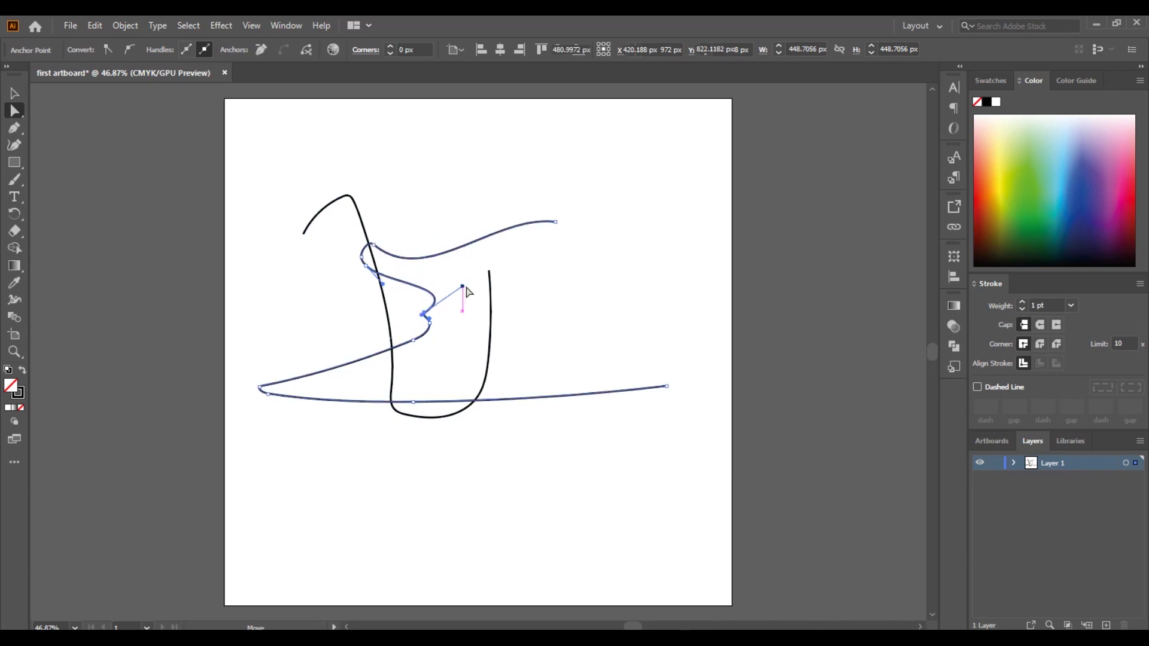
{"action": "left_click_drag", "start_coordinate": [423, 317], "coordinate": [313, 356]}
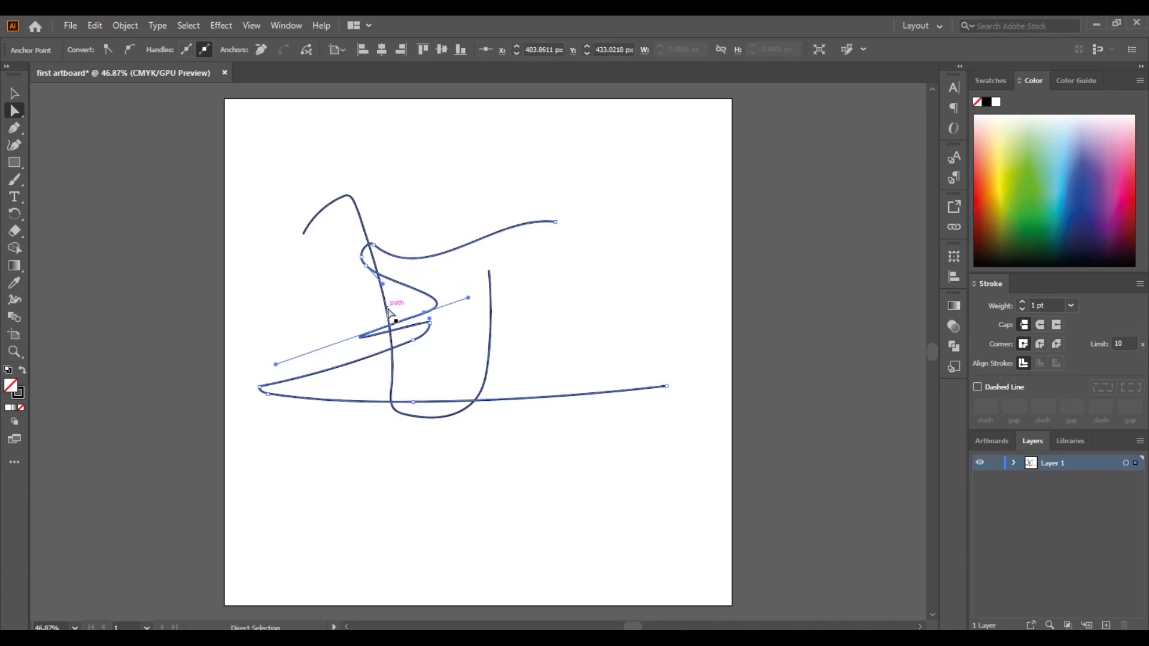
{"action": "left_click_drag", "start_coordinate": [385, 281], "coordinate": [314, 308]}
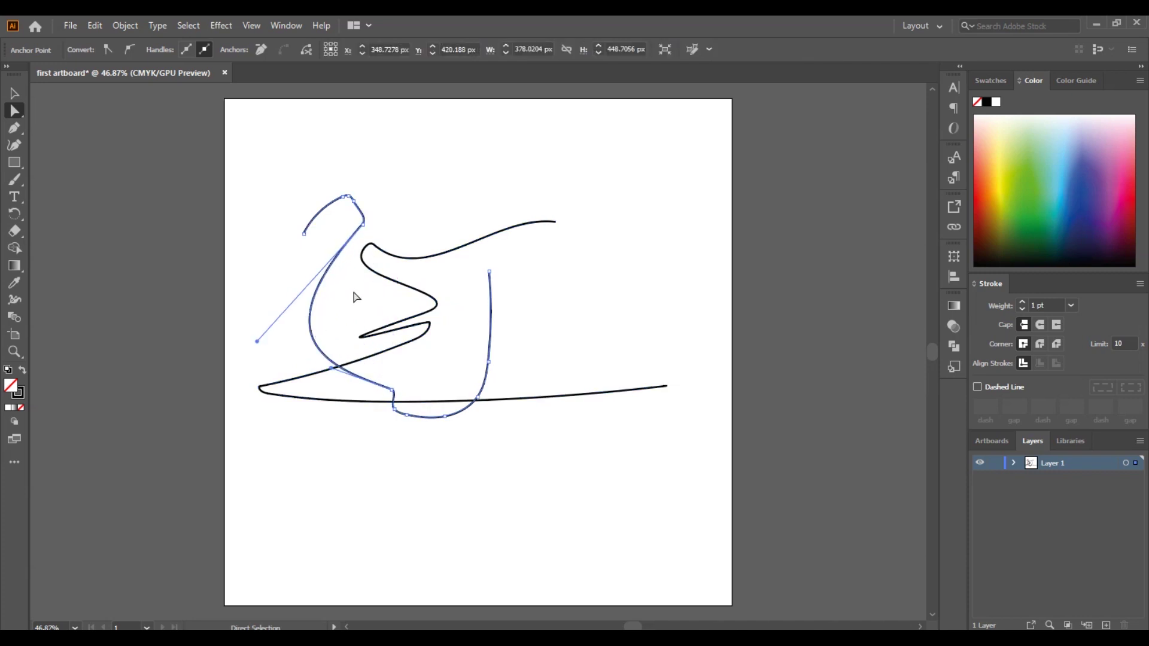
{"action": "left_click_drag", "start_coordinate": [257, 343], "coordinate": [498, 180]}
Adjust the top of the U path and curve the long bottom segment downward.
{"action": "left_click_drag", "start_coordinate": [333, 205], "coordinate": [303, 269]}
{"action": "left_click_drag", "start_coordinate": [350, 204], "coordinate": [358, 208]}
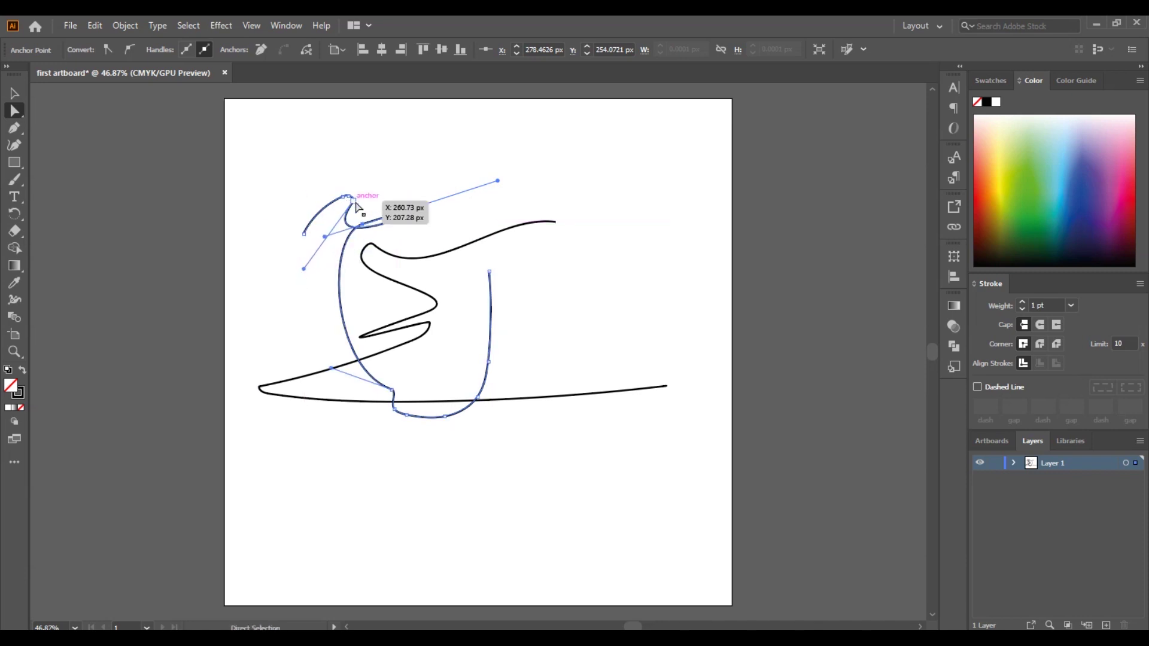
{"action": "left_click", "coordinate": [358, 206]}
{"action": "left_click", "coordinate": [353, 196]}
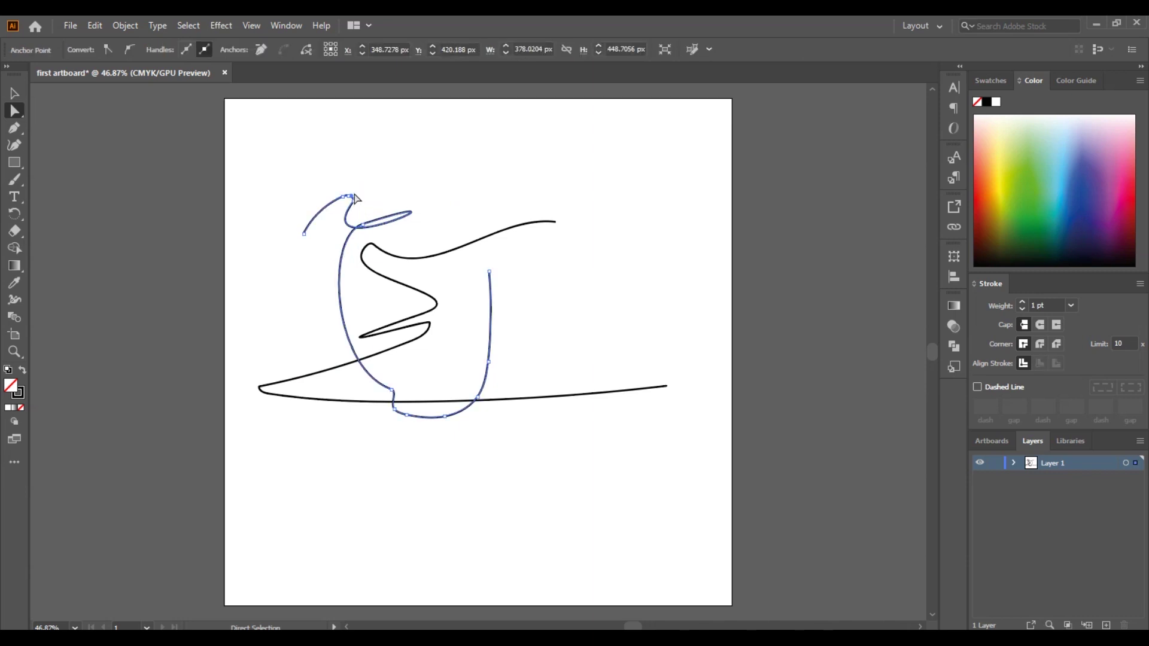
{"action": "left_click", "coordinate": [491, 401]}
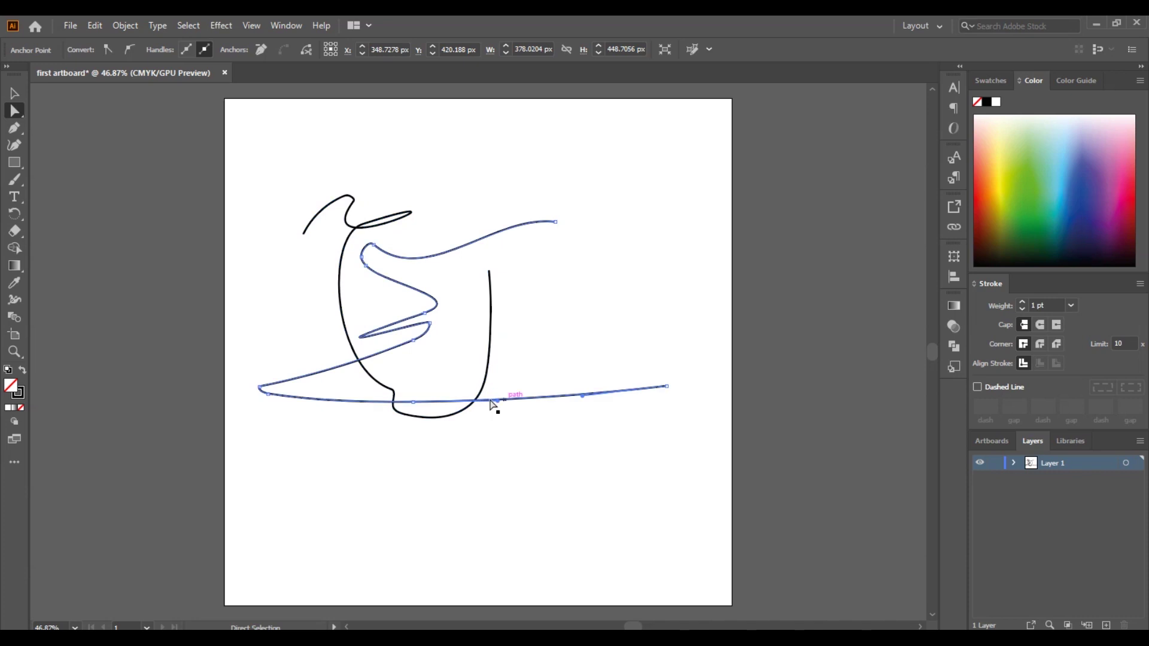
{"action": "left_click_drag", "start_coordinate": [499, 406], "coordinate": [384, 444]}
{"action": "left_click", "coordinate": [415, 339]}
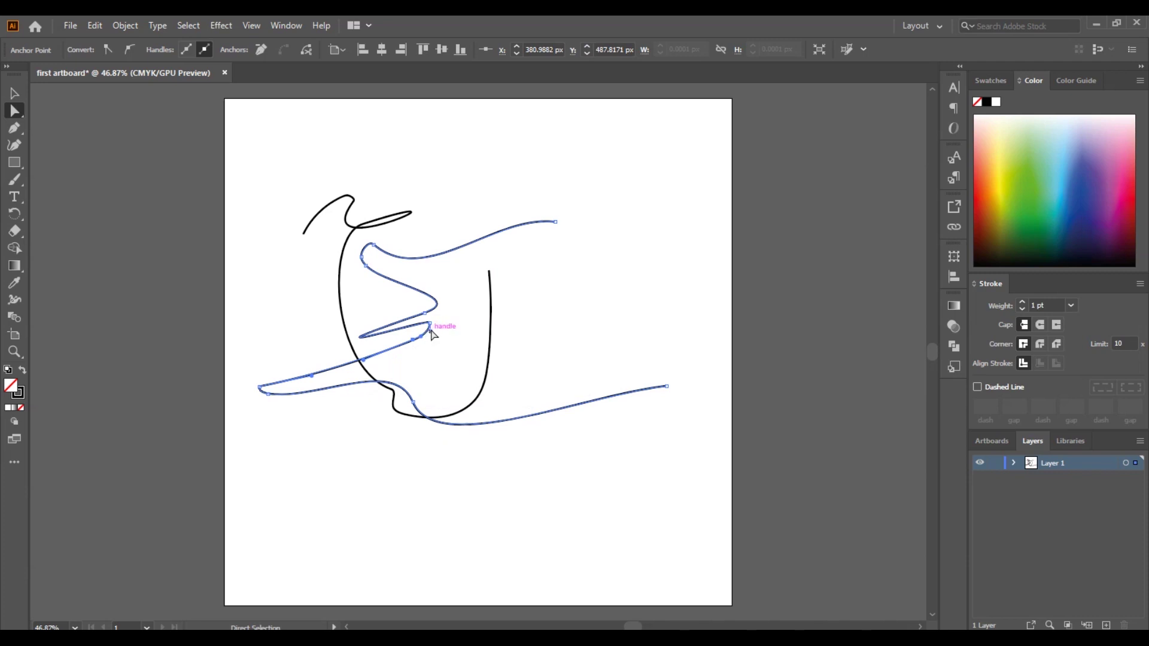
{"action": "left_click_drag", "start_coordinate": [430, 329], "coordinate": [400, 354]}
Marquee-select both paths and delete them.
{"action": "left_click", "coordinate": [14, 94]}
{"action": "left_click_drag", "start_coordinate": [244, 157], "coordinate": [695, 516]}
{"action": "key", "text": "Delete"}
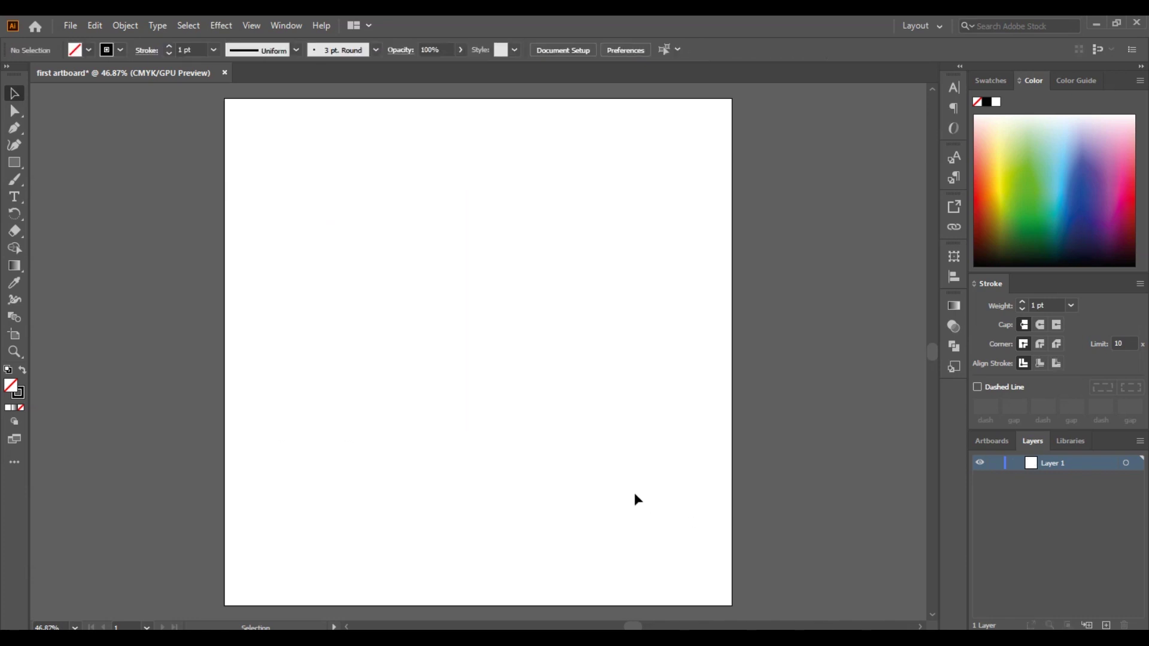
Draw a two-anchor curved path with the Pen tool.
{"action": "left_click", "coordinate": [22, 128]}
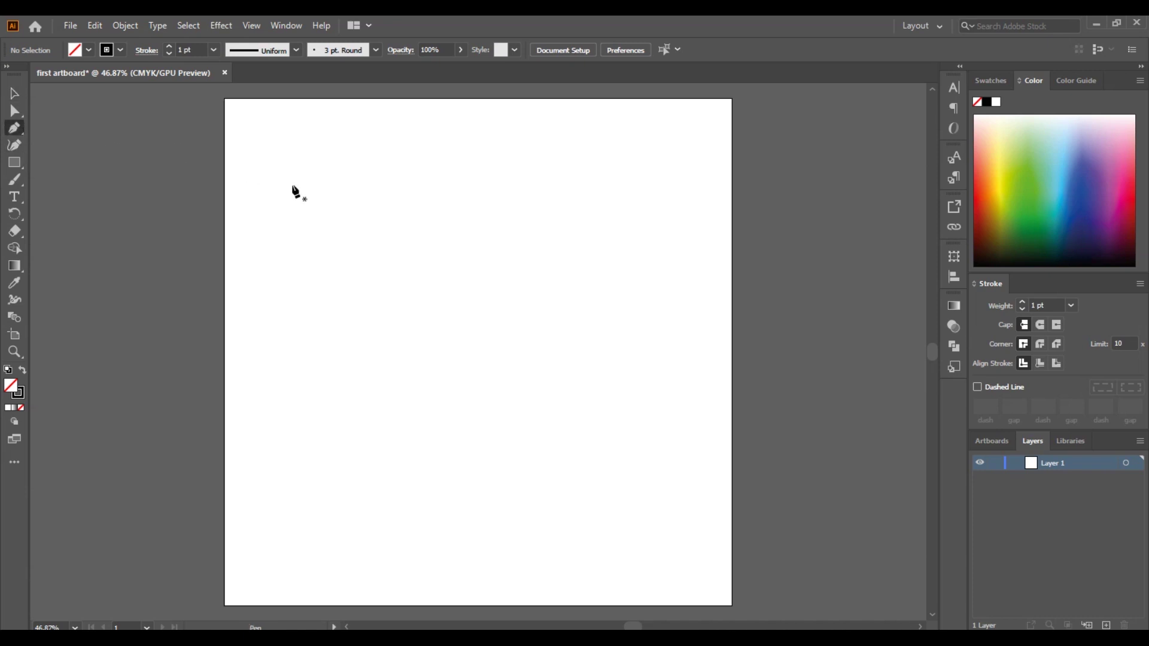
{"action": "left_click", "coordinate": [323, 192]}
{"action": "left_click_drag", "start_coordinate": [524, 270], "coordinate": [576, 384]}
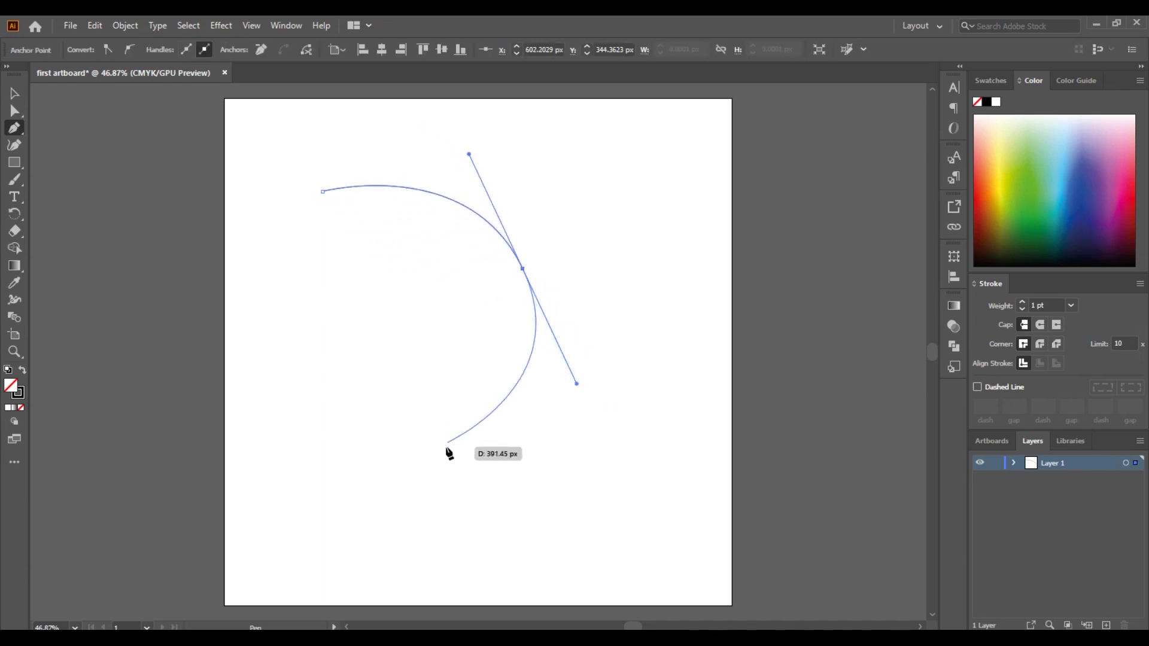
{"action": "key", "text": "ctrl"}
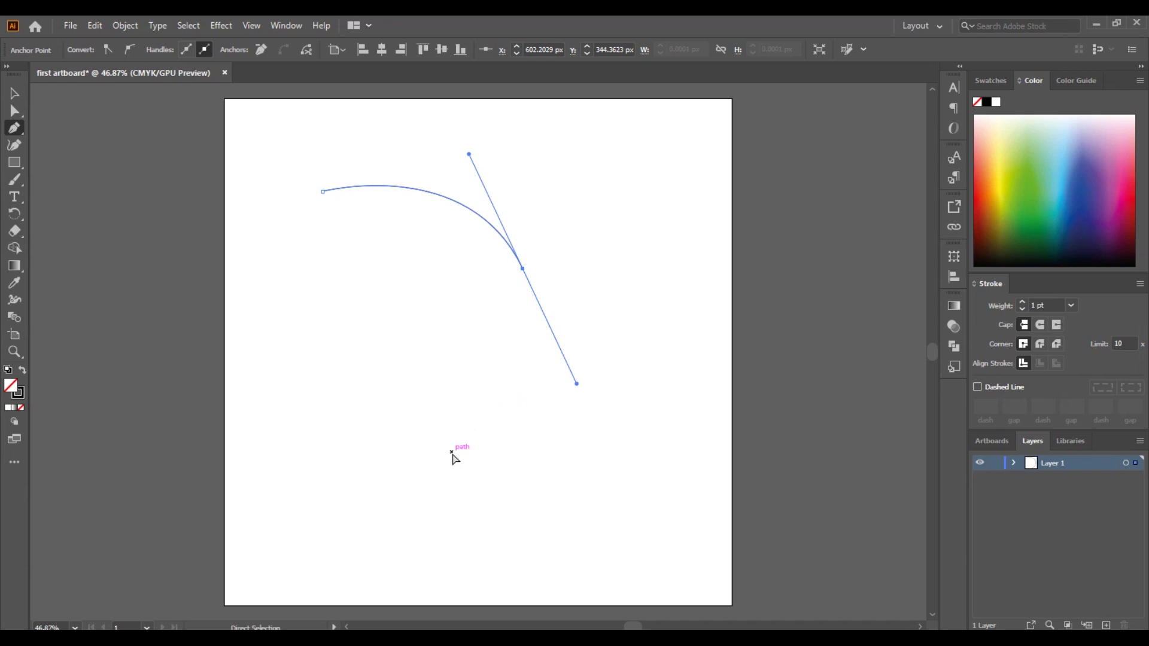
{"action": "left_click", "coordinate": [453, 458], "text": "ctrl"}
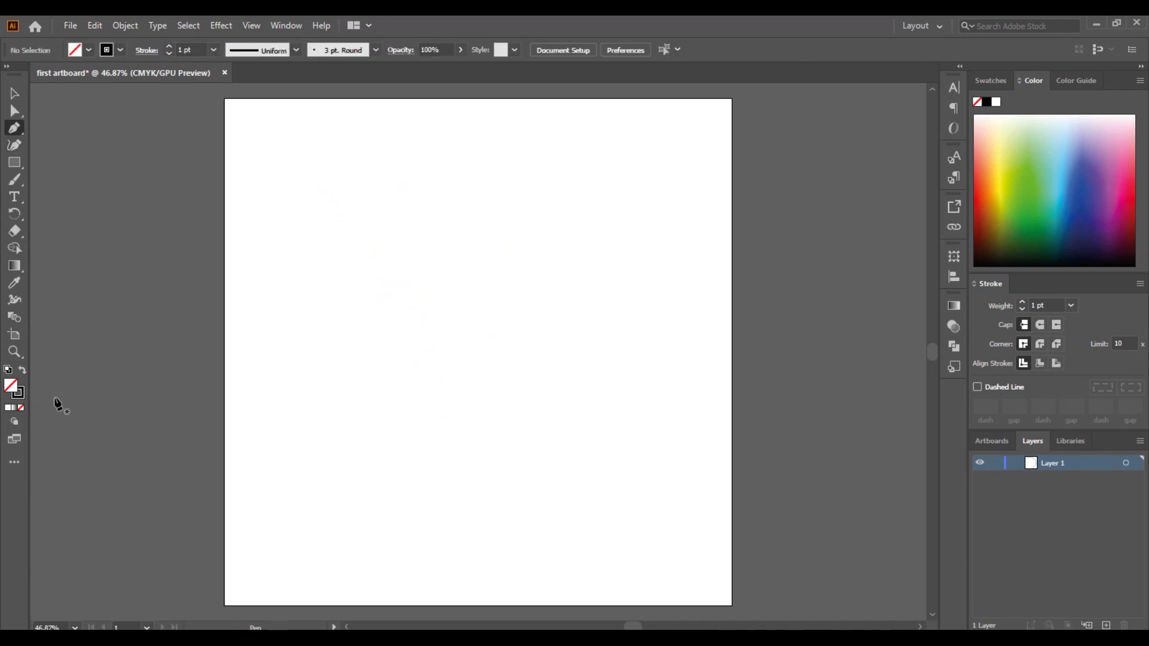
Draw a closed six-corner hexagon with the Pen tool.
{"action": "left_click", "coordinate": [334, 182]}
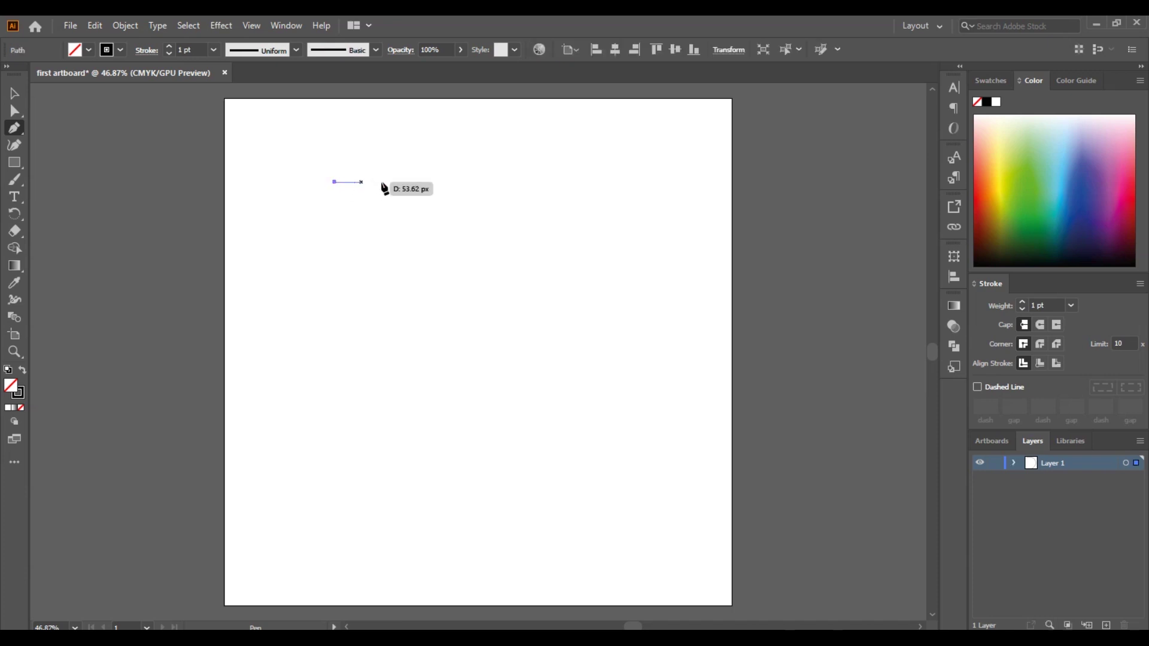
{"action": "left_click", "coordinate": [567, 185]}
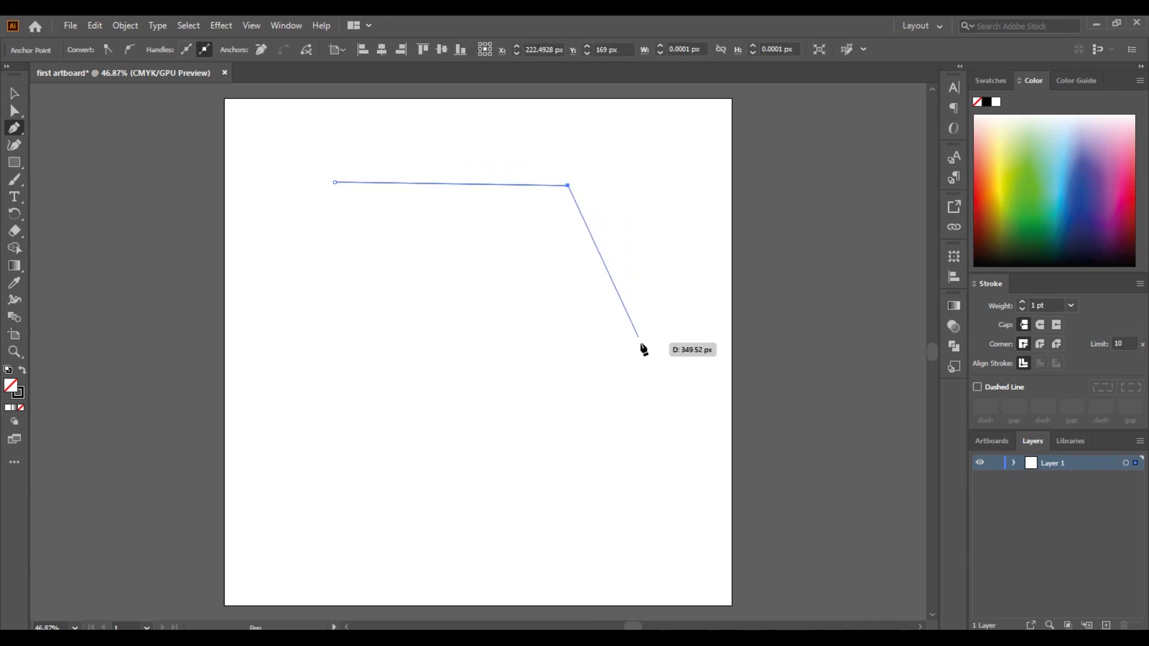
{"action": "left_click", "coordinate": [654, 376]}
{"action": "left_click", "coordinate": [614, 526]}
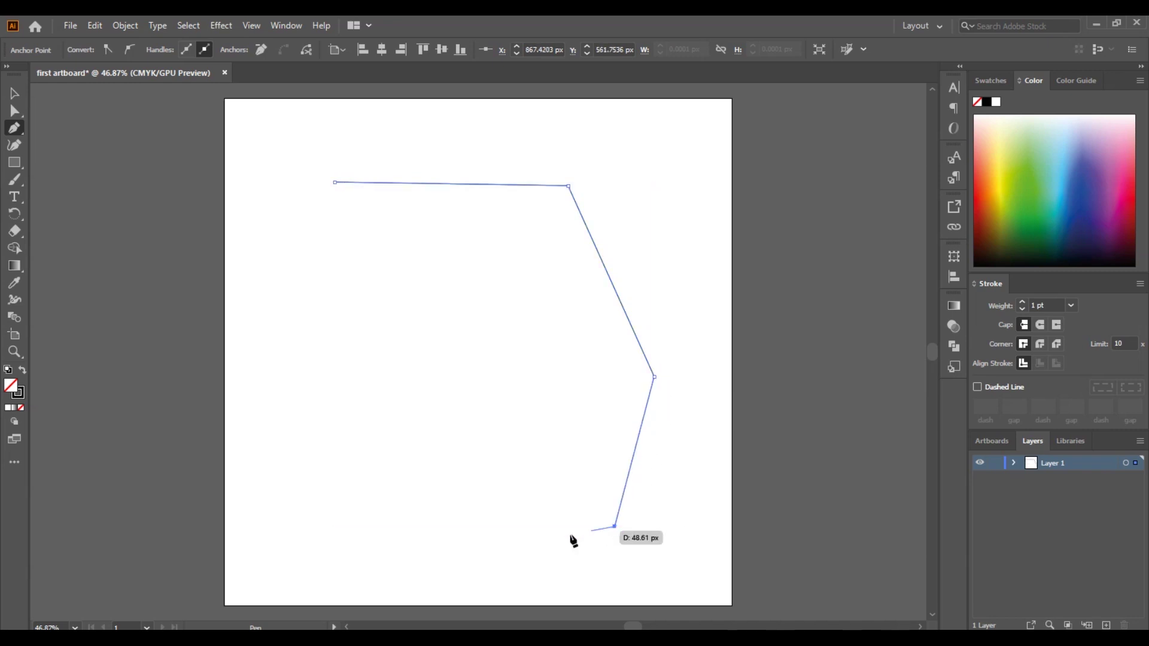
{"action": "left_click", "coordinate": [392, 527]}
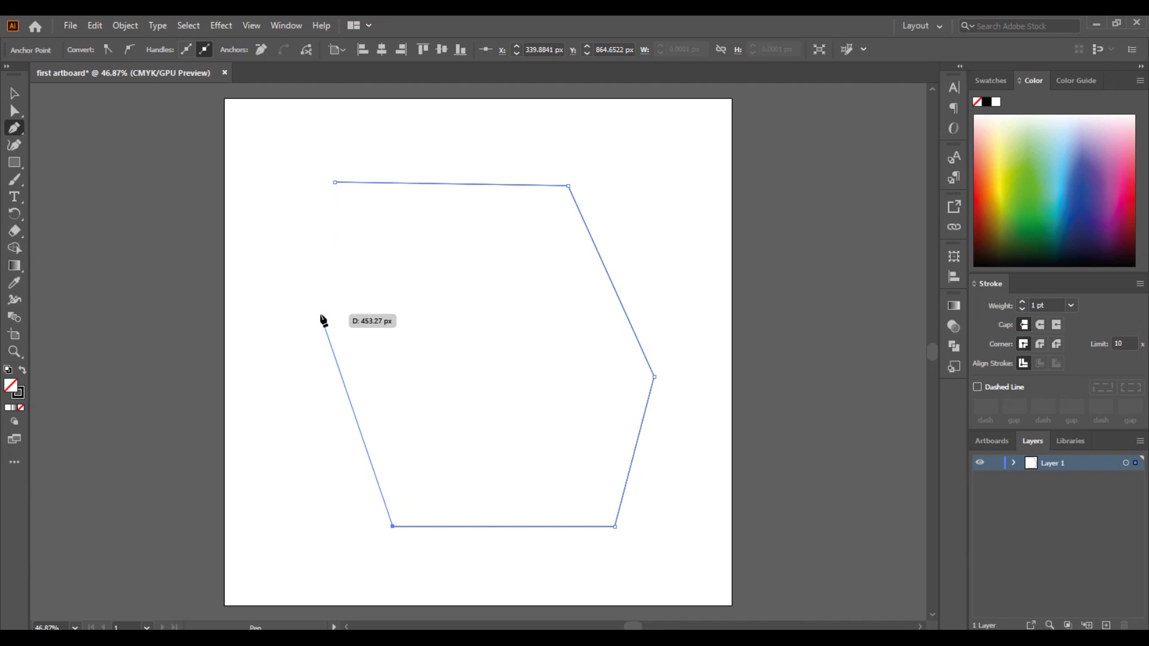
{"action": "left_click", "coordinate": [297, 367]}
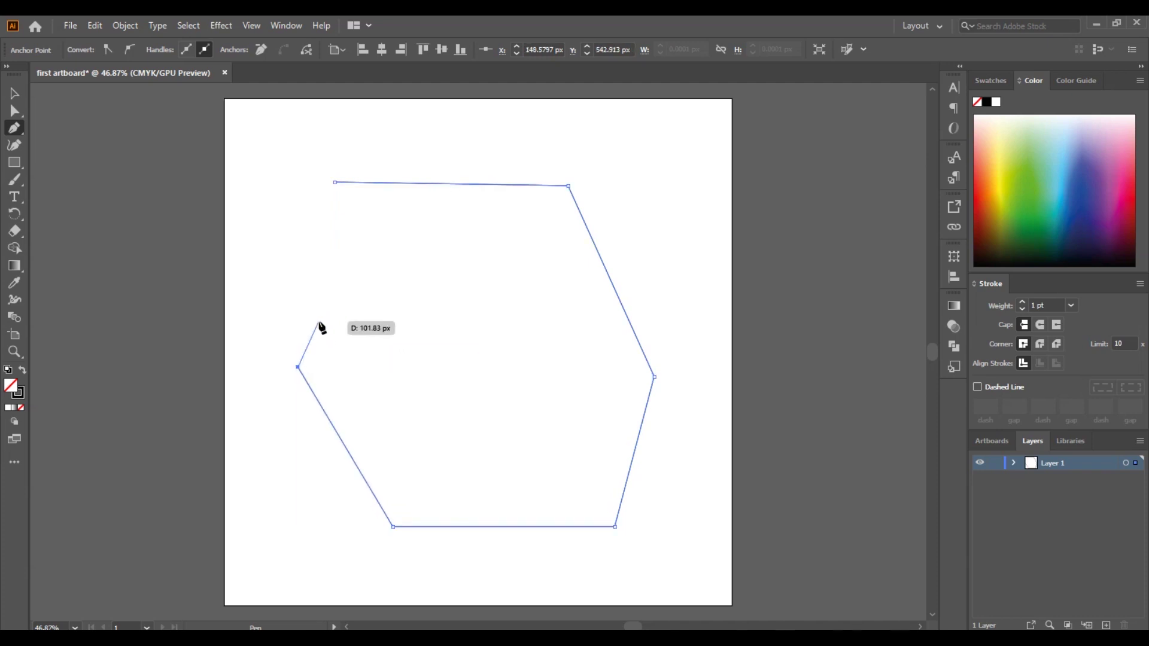
{"action": "left_click", "coordinate": [335, 182]}
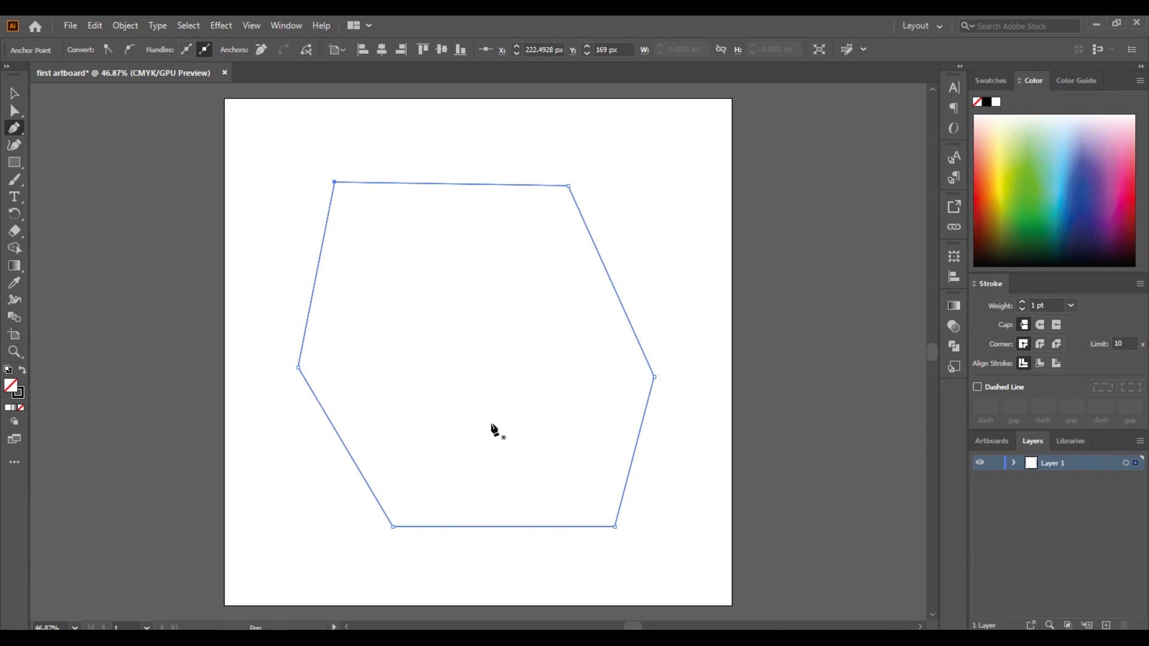
Draw a closed four-point path from inside the hexagon, undo it, and start a curvature path.
{"action": "left_click", "coordinate": [476, 358]}
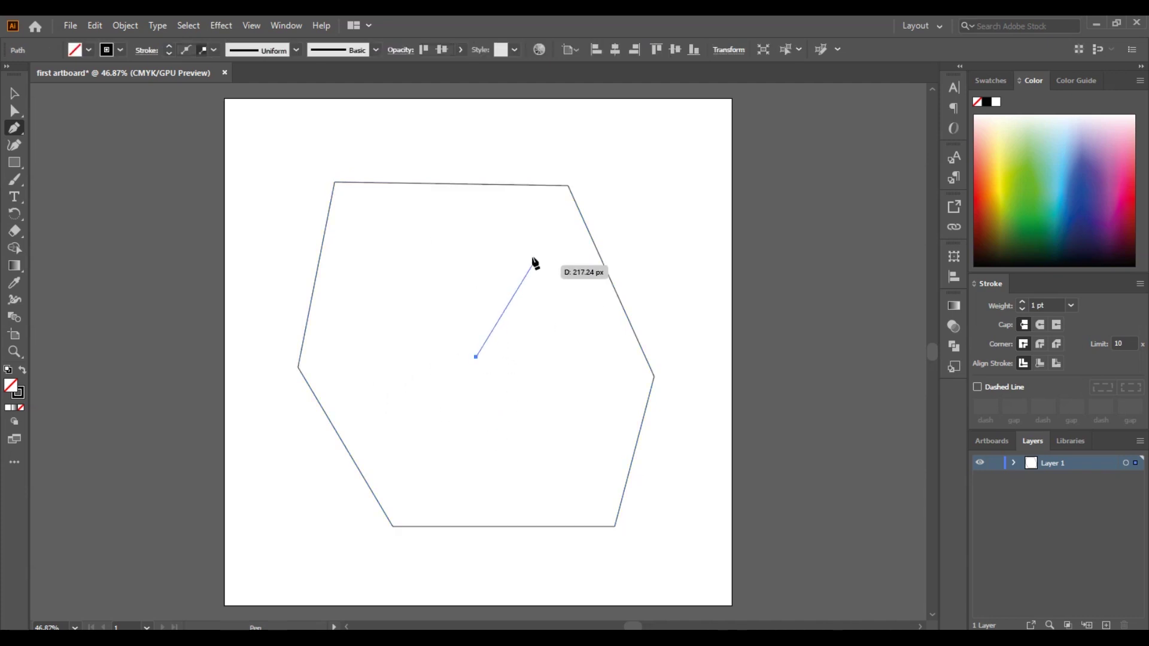
{"action": "left_click", "coordinate": [604, 146]}
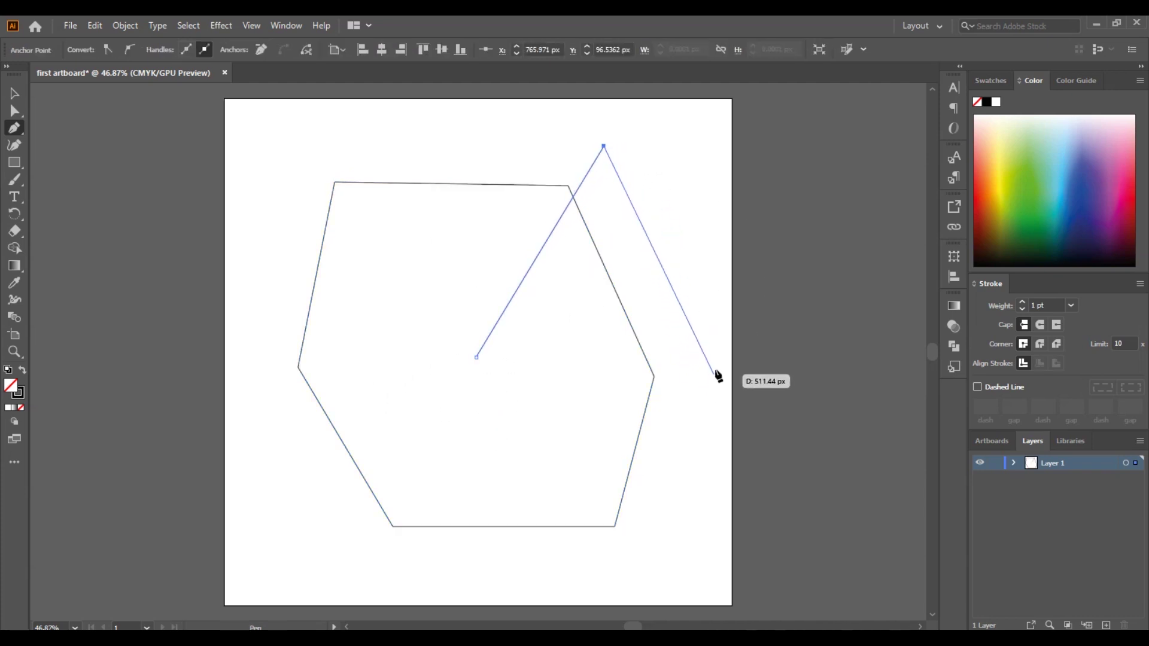
{"action": "left_click", "coordinate": [734, 146]}
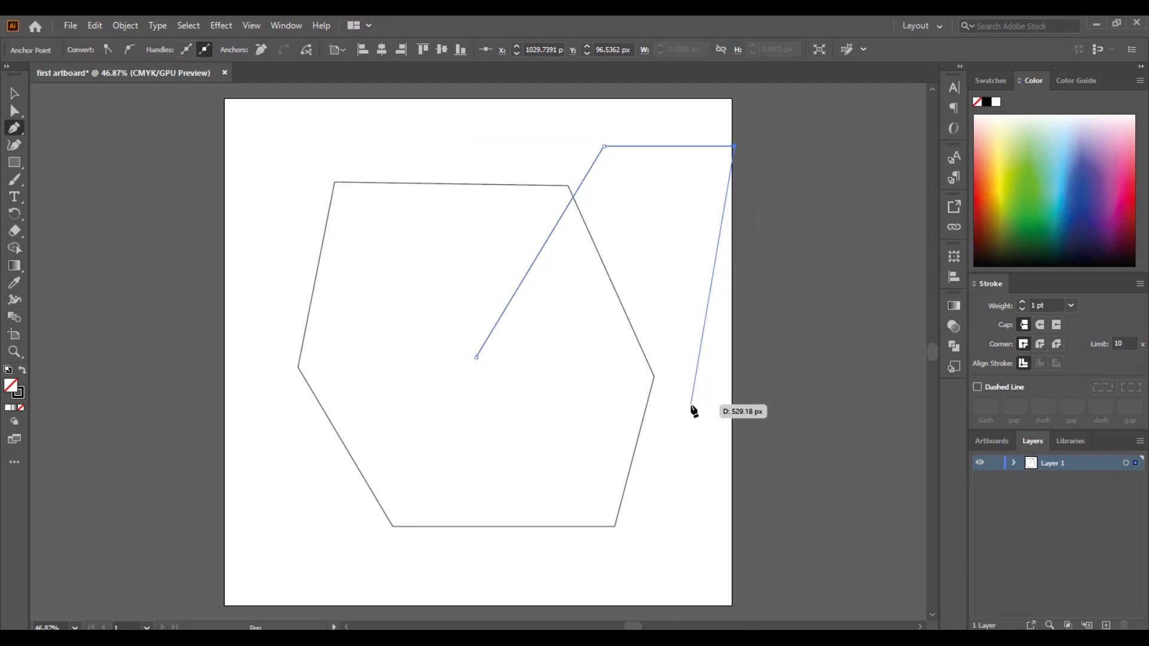
{"action": "left_click", "coordinate": [733, 365]}
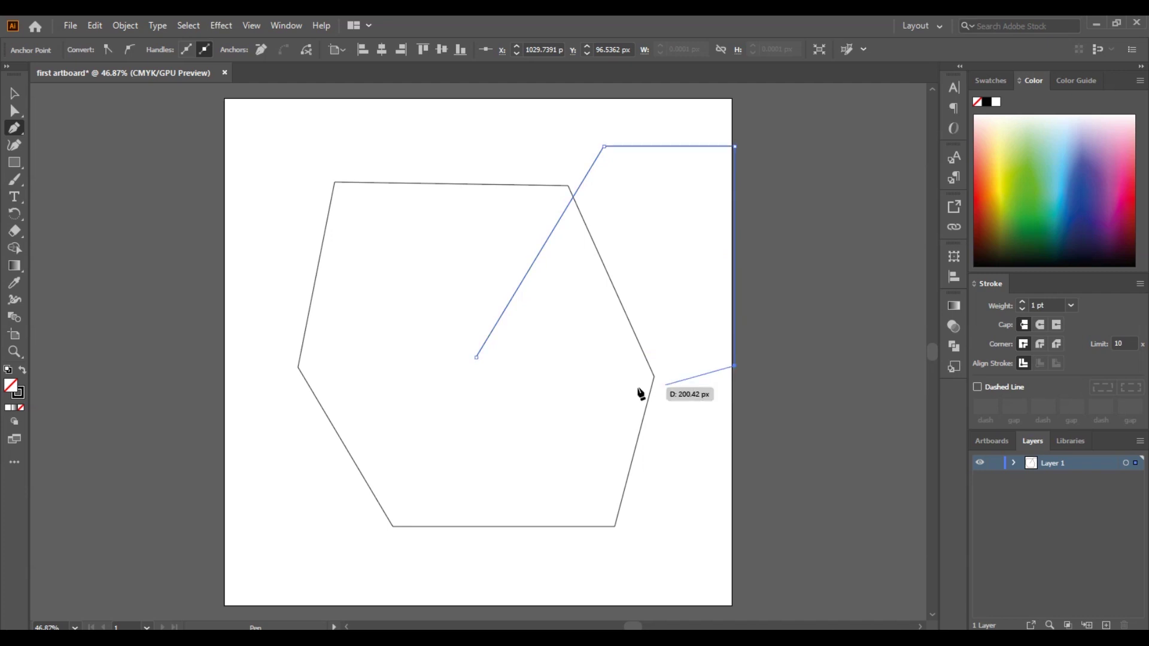
{"action": "left_click", "coordinate": [477, 358]}
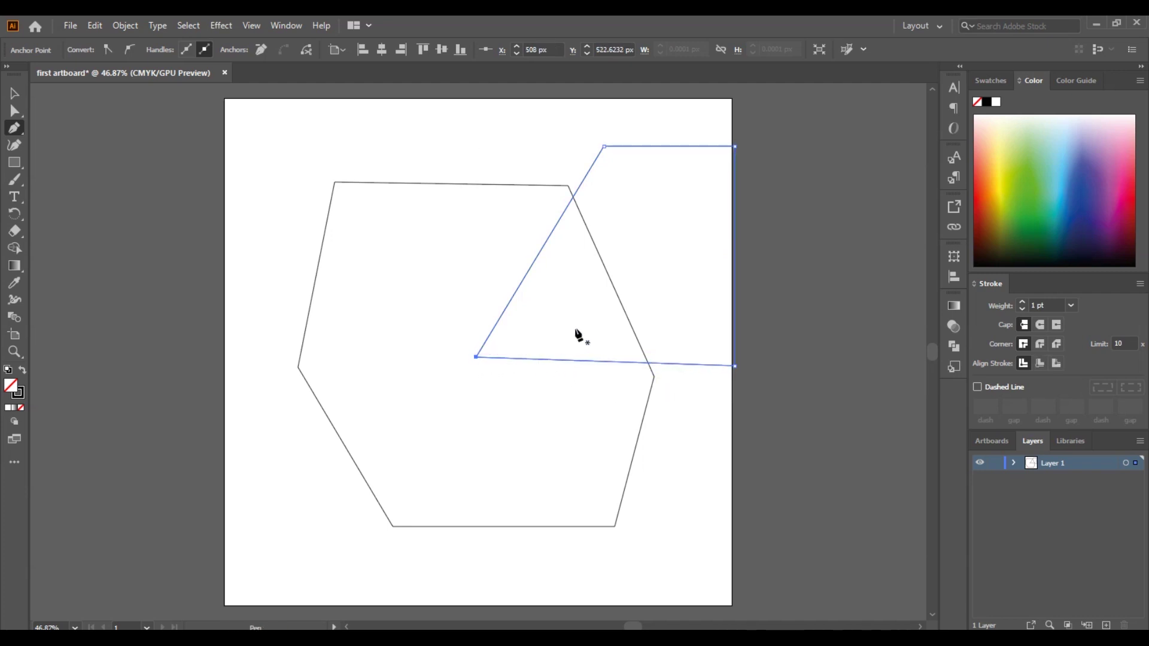
{"action": "key", "text": "ctrl+z"}
{"action": "key", "text": "ctrl+z"}
{"action": "key", "text": "ctrl+z"}
{"action": "key", "text": "ctrl+z"}
{"action": "key", "text": "ctrl+z"}
{"action": "key", "text": "ctrl+z"}
{"action": "key", "text": "ctrl+z"}
{"action": "key", "text": "ctrl+z"}
{"action": "key", "text": "ctrl+z"}
{"action": "key", "text": "ctrl+z"}
{"action": "key", "text": "ctrl+z"}
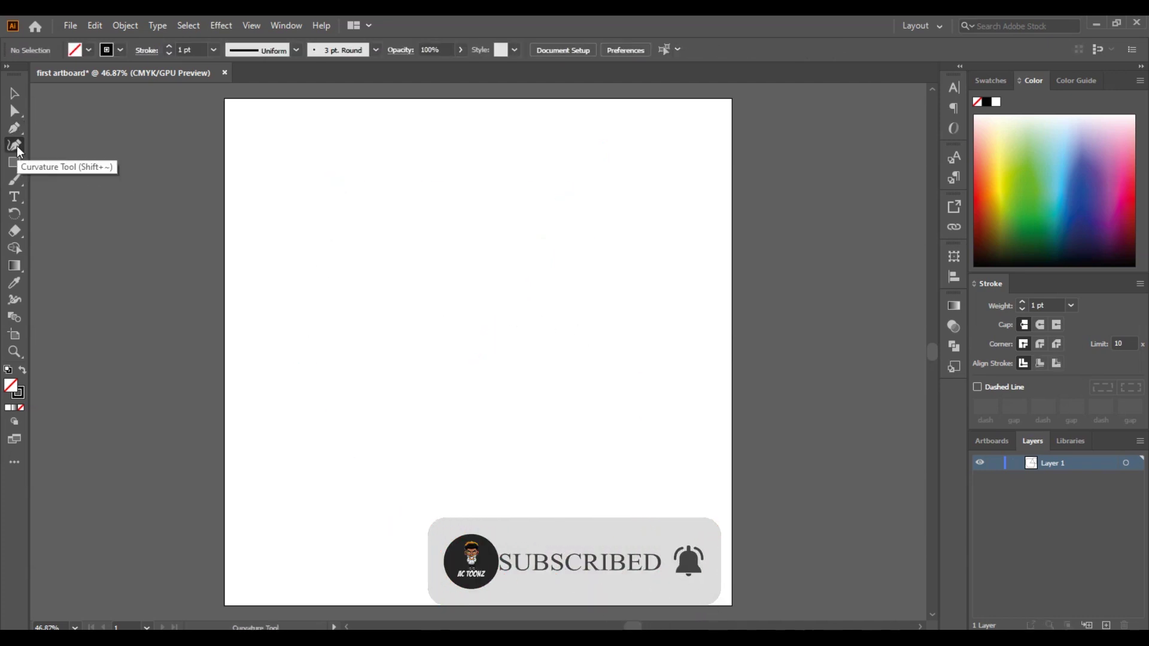
{"action": "left_click", "coordinate": [326, 215]}
Build the spiral's outer ring around the bottom, left side and top.
{"action": "left_click", "coordinate": [592, 283]}
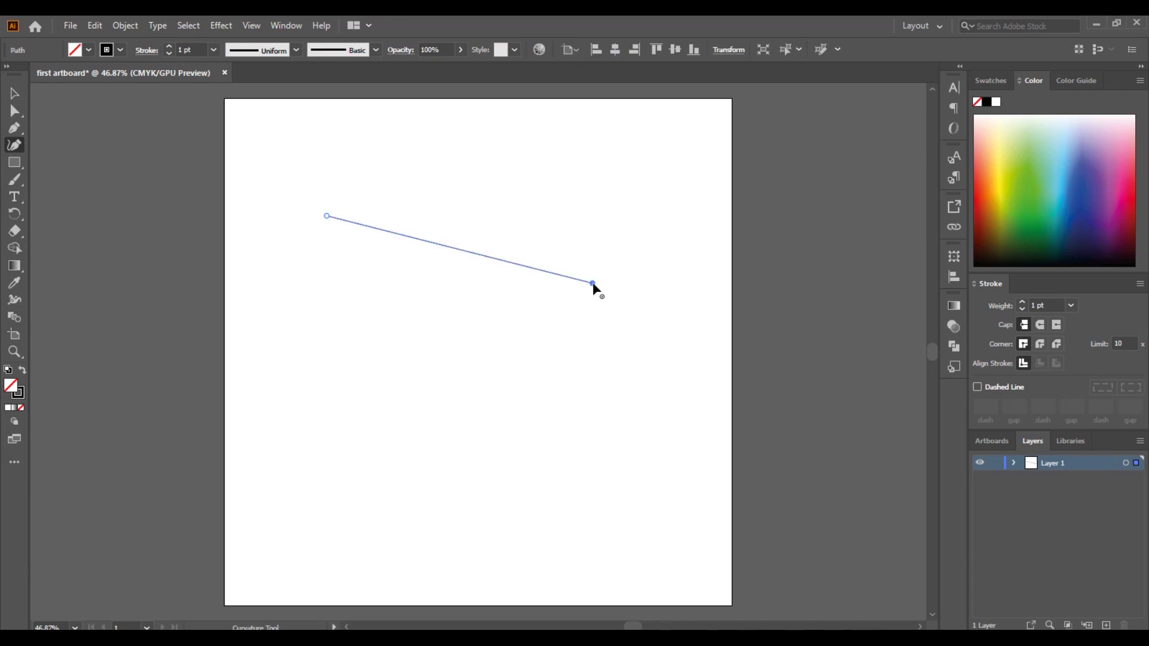
{"action": "left_click", "coordinate": [491, 485]}
{"action": "left_click", "coordinate": [319, 450]}
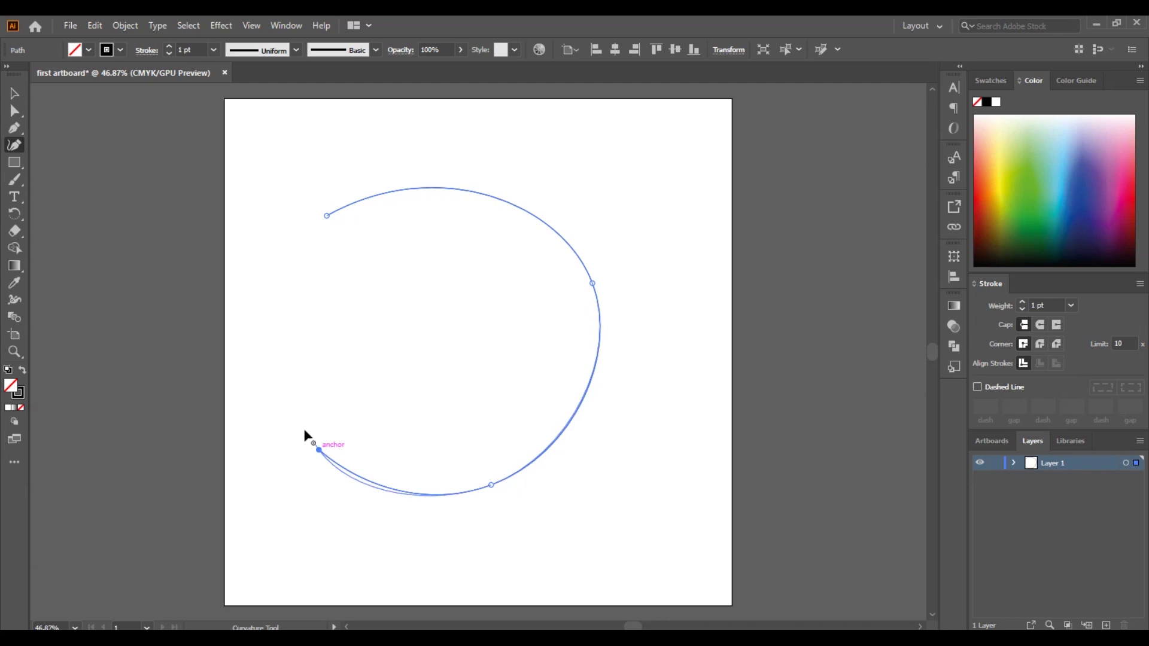
{"action": "left_click", "coordinate": [325, 259]}
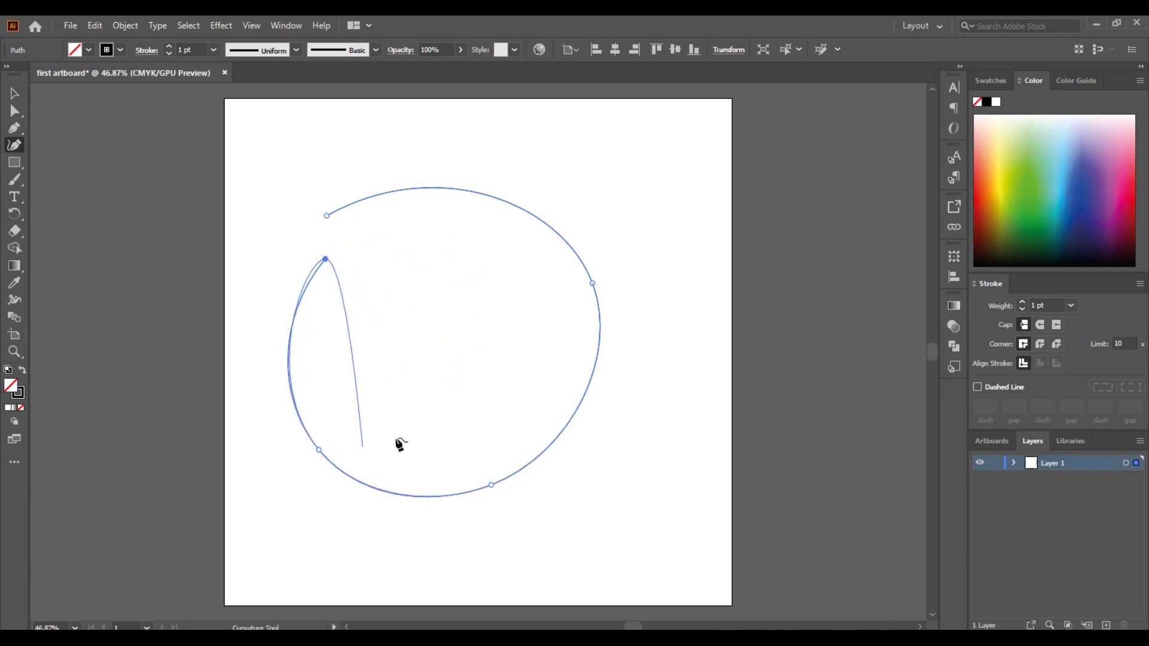
{"action": "left_click", "coordinate": [508, 286]}
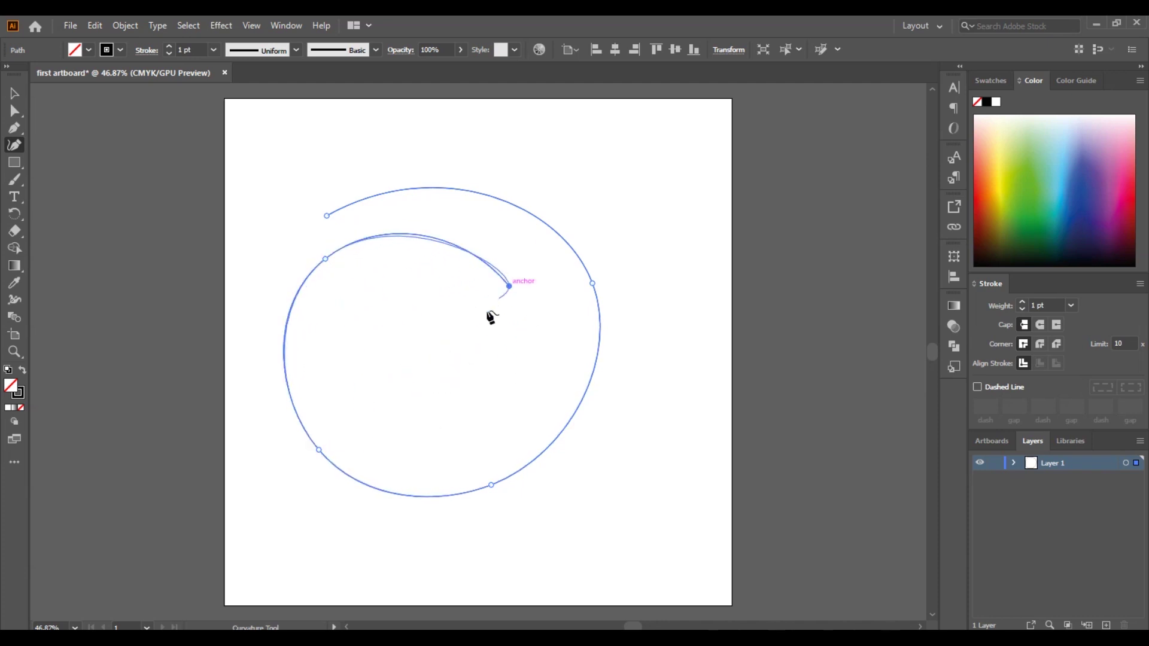
{"action": "left_click", "coordinate": [509, 440]}
{"action": "left_click", "coordinate": [342, 414]}
Tighten the spiral's inner turns, then delete the whole spiral path.
{"action": "left_click", "coordinate": [417, 269]}
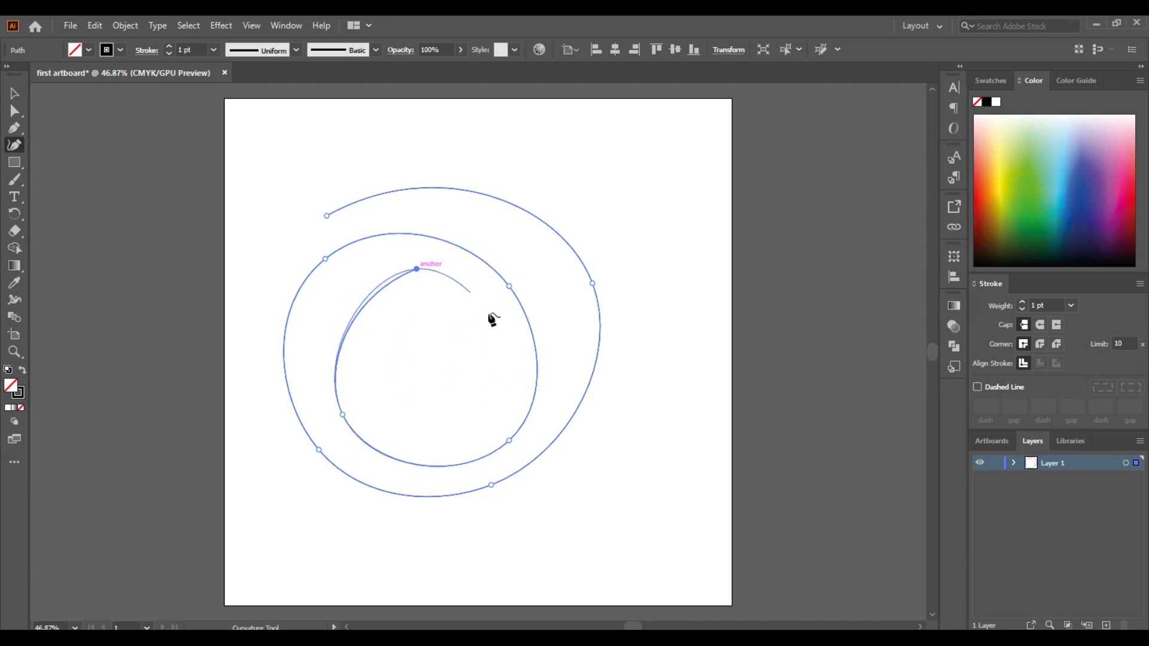
{"action": "left_click", "coordinate": [496, 395]}
{"action": "left_click", "coordinate": [363, 359]}
{"action": "left_click", "coordinate": [435, 318]}
{"action": "left_click", "coordinate": [463, 382]}
{"action": "left_click", "coordinate": [412, 346]}
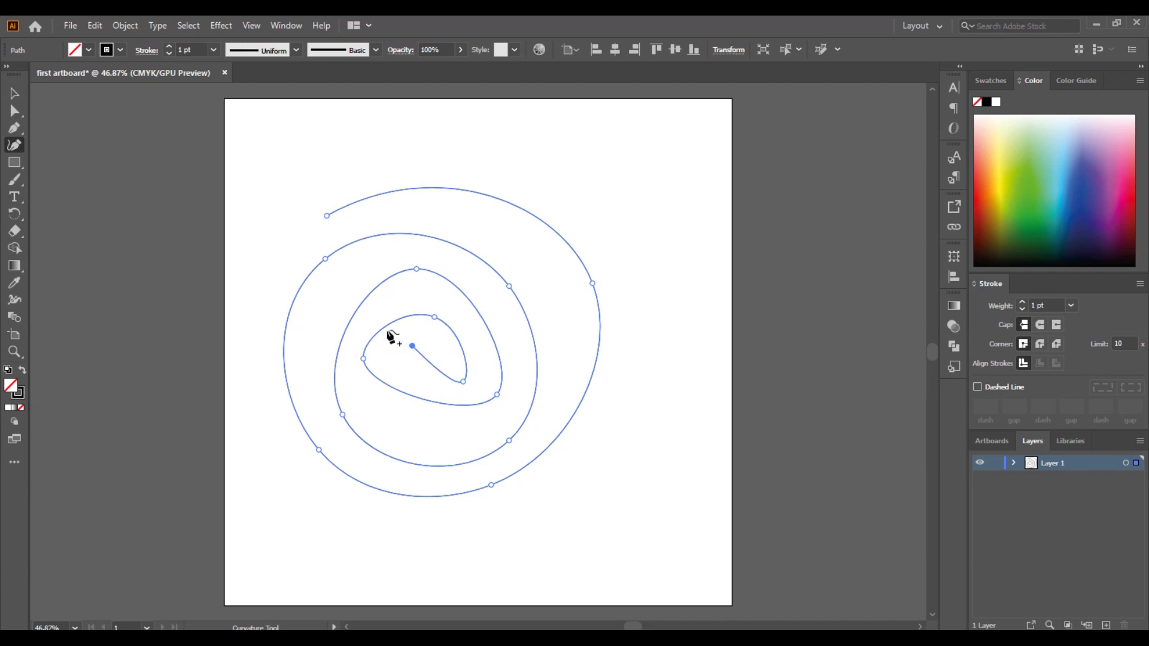
{"action": "left_click", "coordinate": [416, 350]}
{"action": "key", "text": "BackSpace"}
{"action": "key", "text": "BackSpace"}
{"action": "key", "text": "BackSpace"}
{"action": "key", "text": "BackSpace"}
{"action": "key", "text": "BackSpace"}
{"action": "key", "text": "BackSpace"}
{"action": "key", "text": "BackSpace"}
{"action": "key", "text": "BackSpace"}
{"action": "key", "text": "BackSpace"}
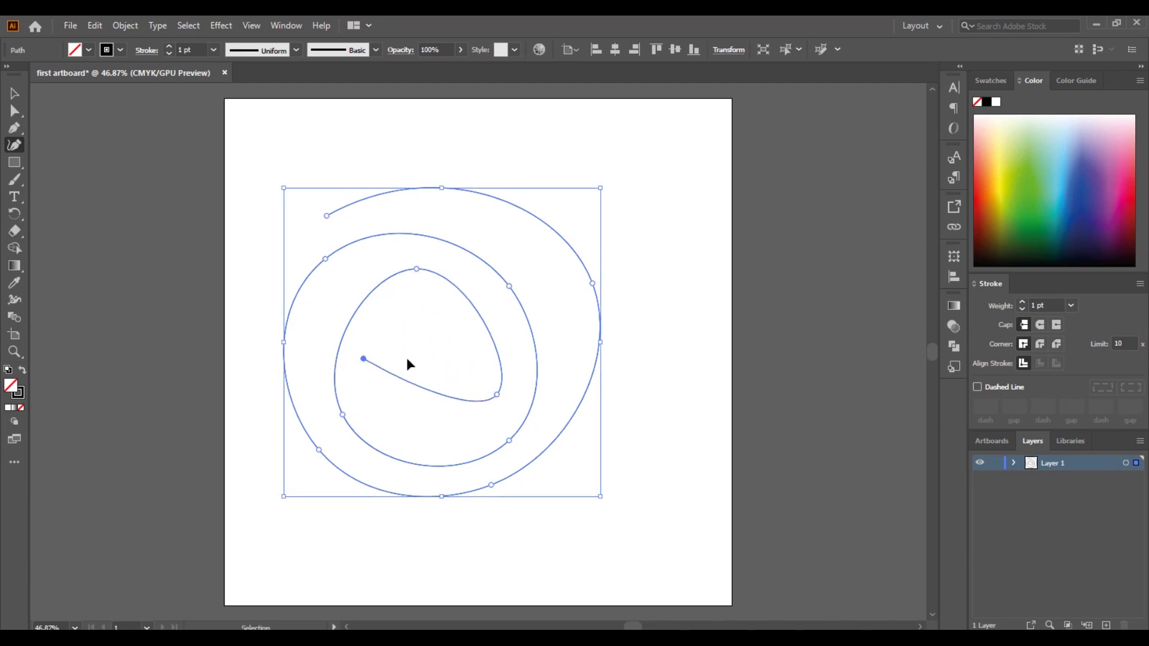
{"action": "key", "text": "BackSpace"}
{"action": "key", "text": "BackSpace"}
{"action": "key", "text": "BackSpace"}
{"action": "key", "text": "BackSpace"}
{"action": "key", "text": "BackSpace"}
{"action": "key", "text": "BackSpace"}
{"action": "key", "text": "BackSpace"}
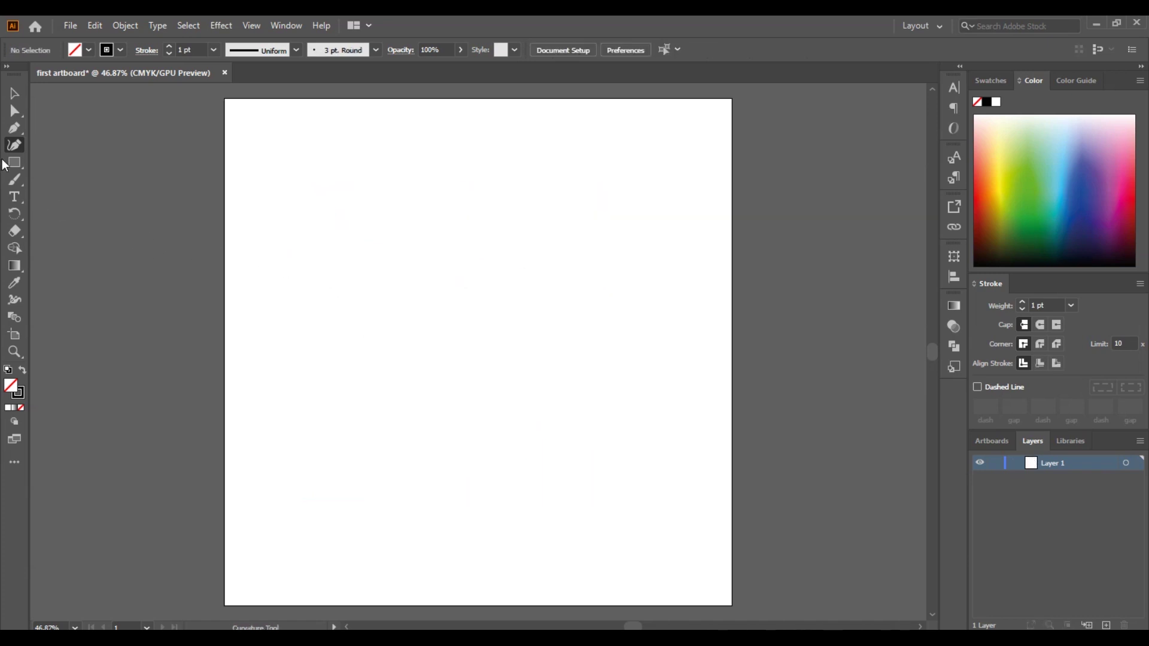
{"action": "left_click", "coordinate": [21, 159]}
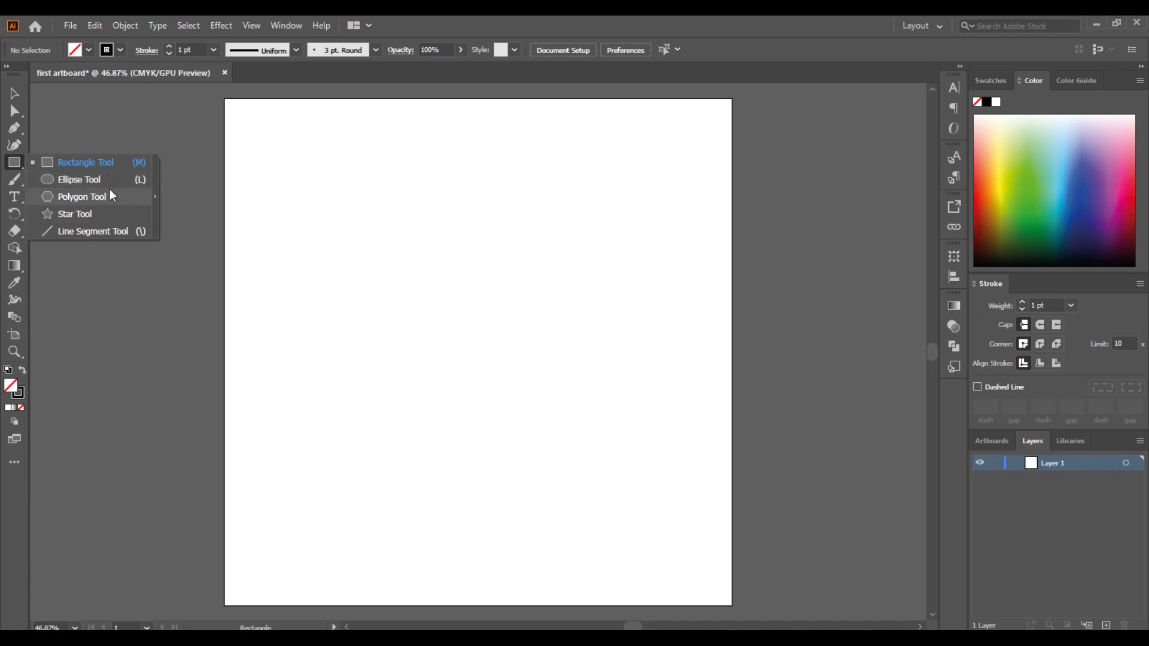
{"action": "left_click", "coordinate": [13, 167]}
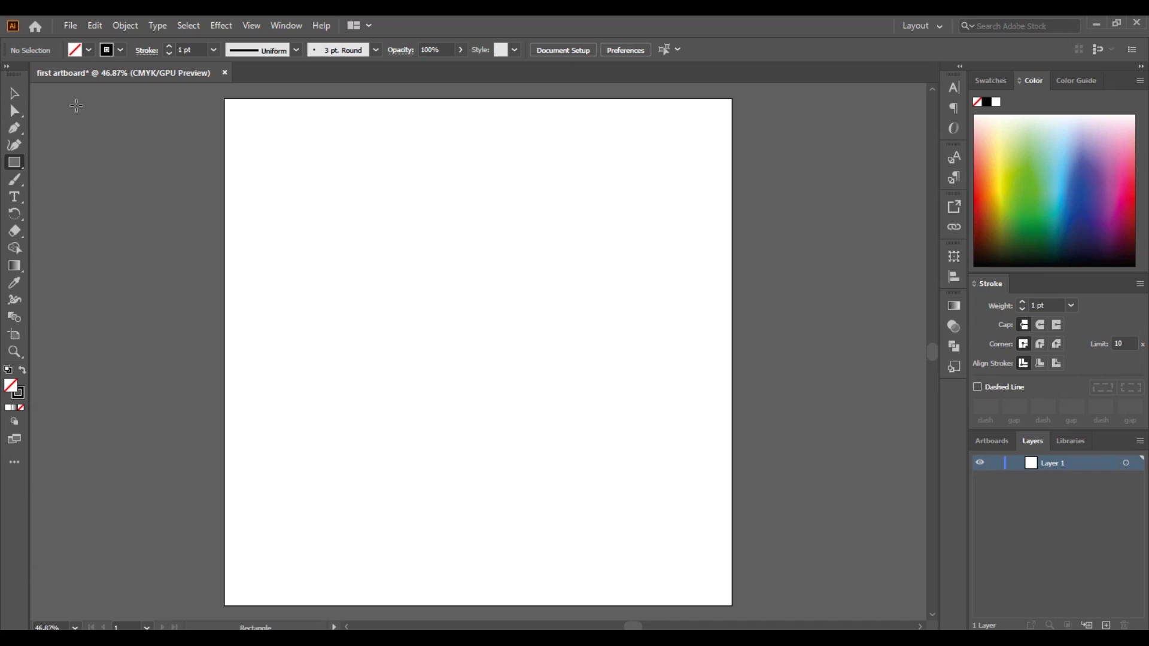
{"action": "left_click", "coordinate": [22, 179]}
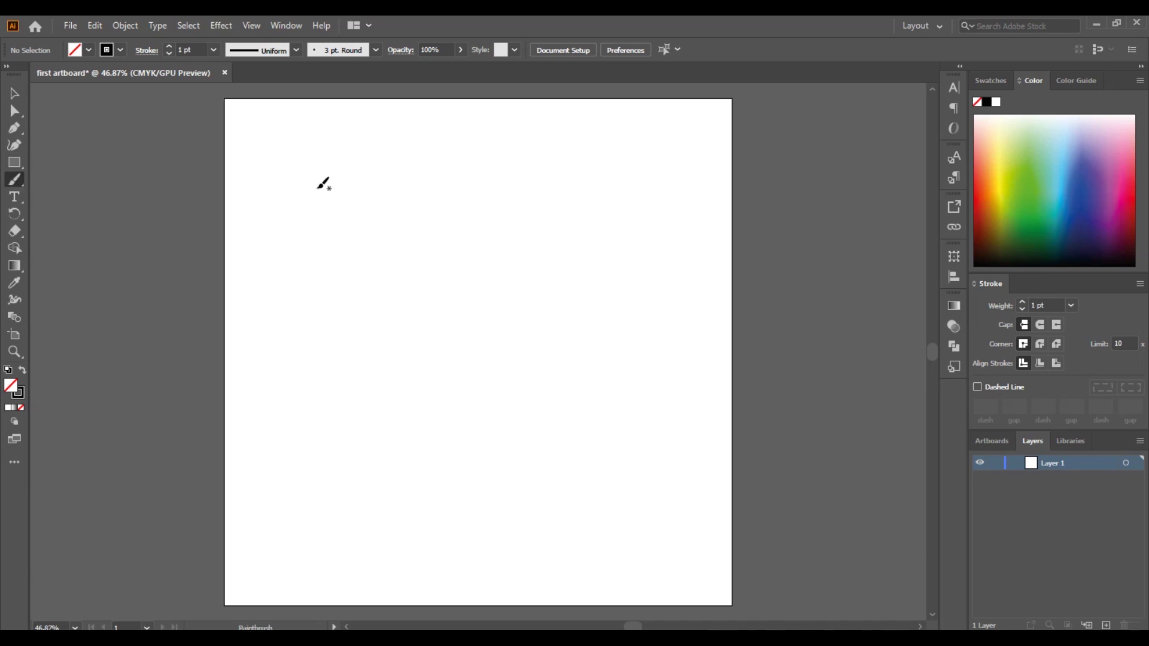
{"action": "mouse_move", "coordinate": [295, 456]}
{"action": "left_mouse_down"}
{"action": "mouse_move", "coordinate": [419, 353]}
{"action": "mouse_move", "coordinate": [493, 541]}
{"action": "left_mouse_up"}
{"action": "left_click_drag", "start_coordinate": [498, 224], "coordinate": [536, 401]}
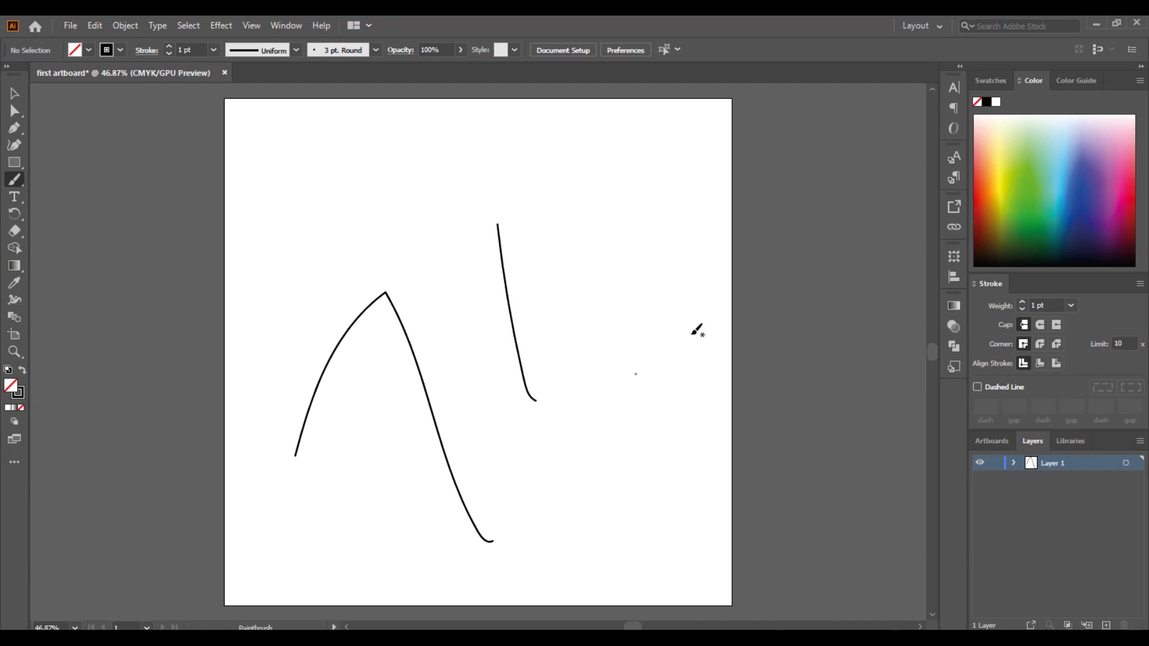
{"action": "left_click_drag", "start_coordinate": [625, 222], "coordinate": [517, 392]}
{"action": "left_click_drag", "start_coordinate": [377, 212], "coordinate": [401, 344]}
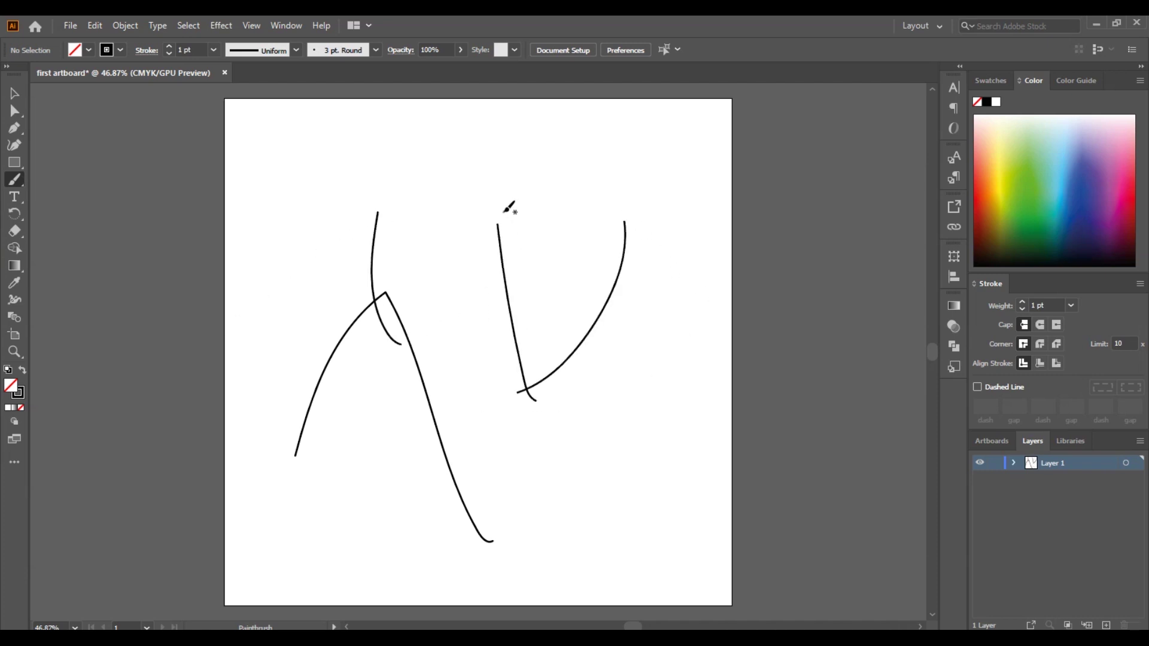
{"action": "key", "text": "ctrl+z"}
{"action": "key", "text": "ctrl+z"}
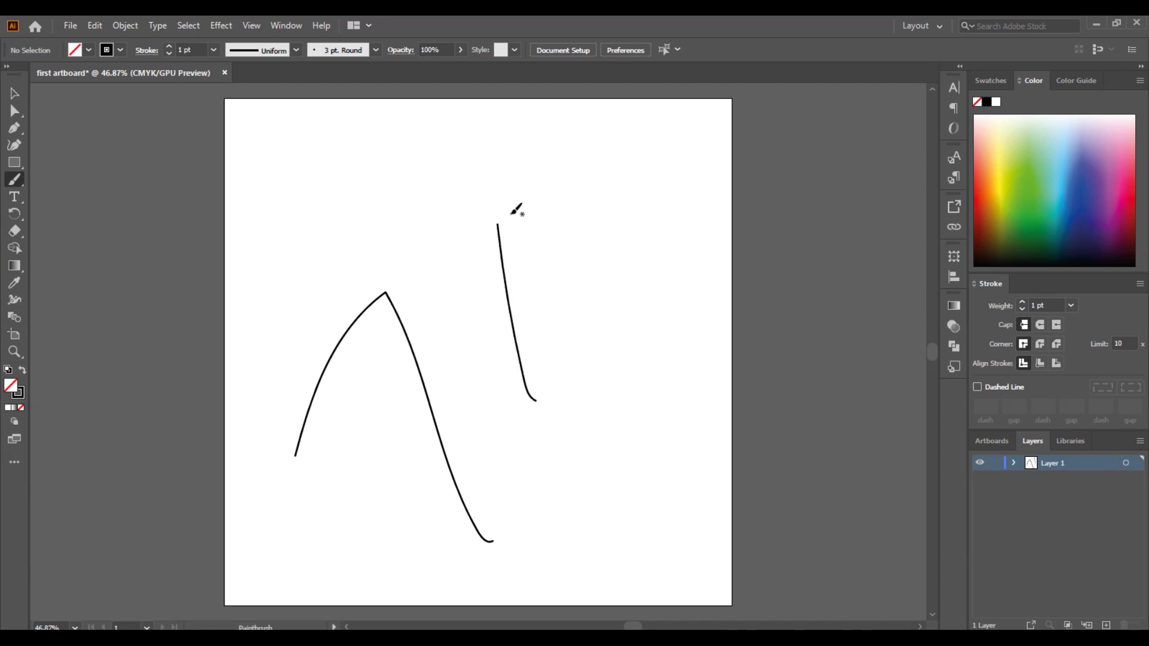
{"action": "key", "text": "ctrl+z"}
{"action": "key", "text": "ctrl+z"}
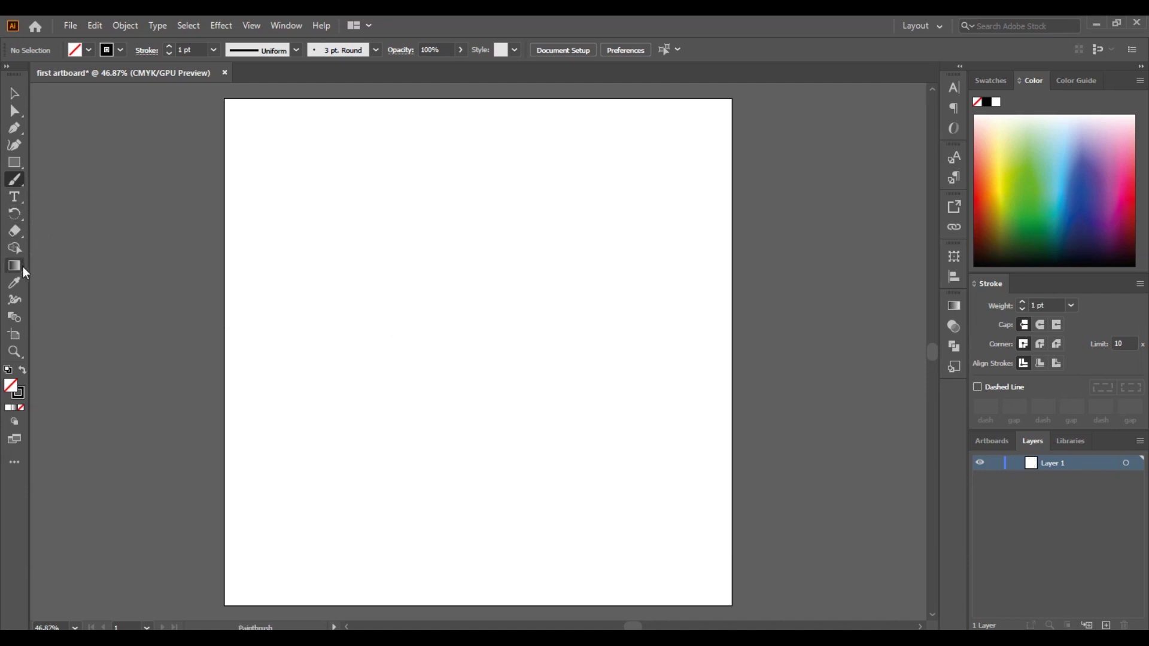
Paint an S-shaped curve with the Paintbrush and reposition the view.
{"action": "left_click", "coordinate": [20, 215]}
{"action": "left_click", "coordinate": [14, 179]}
{"action": "mouse_move", "coordinate": [494, 165]}
{"action": "left_mouse_down"}
{"action": "mouse_move", "coordinate": [335, 258]}
{"action": "mouse_move", "coordinate": [503, 356]}
{"action": "mouse_move", "coordinate": [508, 331]}
{"action": "left_mouse_up"}
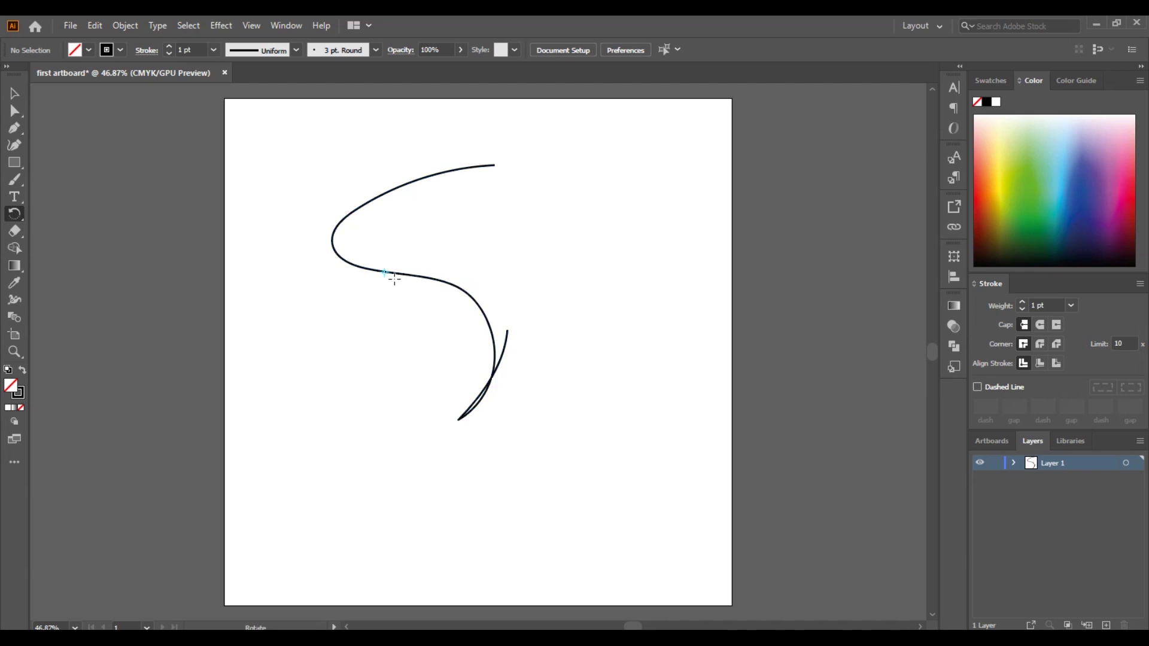
{"action": "left_click_drag", "start_coordinate": [394, 277], "coordinate": [479, 275]}
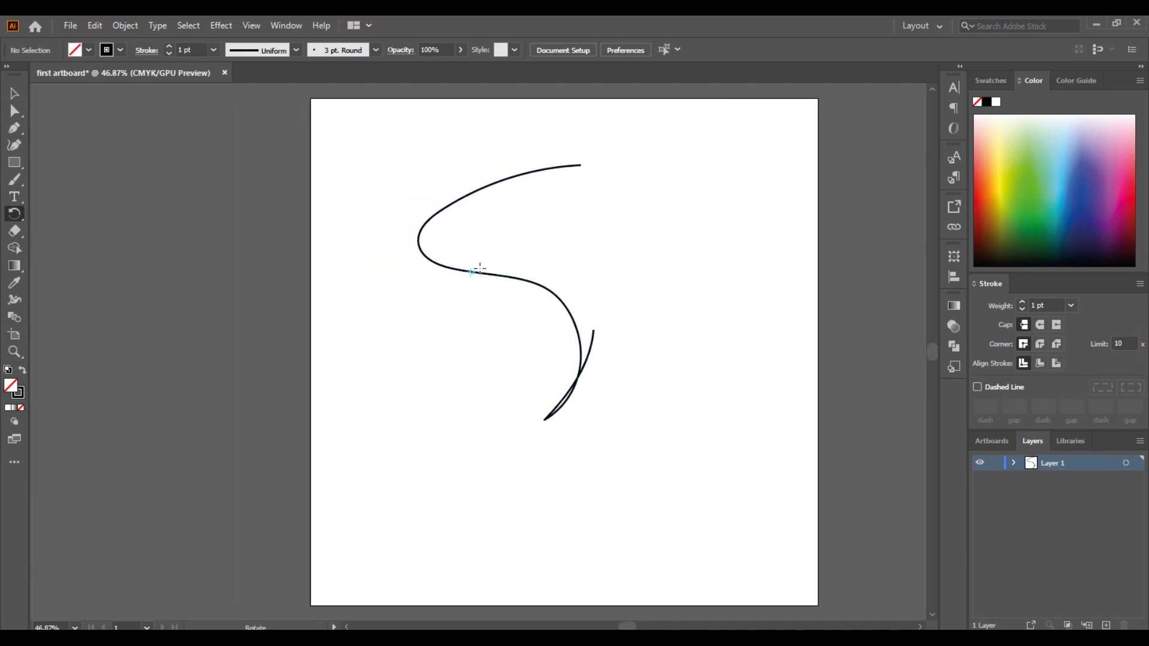
{"action": "scroll", "coordinate": [487, 271], "scroll_direction": "up", "scroll_amount": 1}
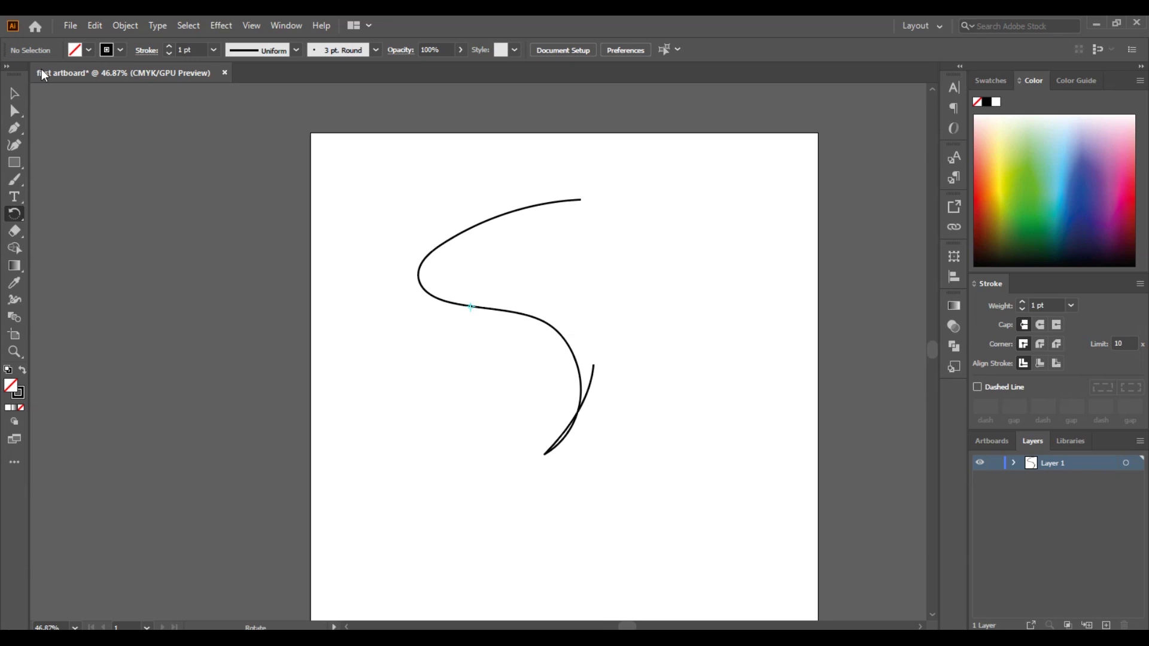
Select the S curve and tilt it a few degrees clockwise via its bounding box.
{"action": "left_click", "coordinate": [15, 96]}
{"action": "left_click", "coordinate": [515, 213]}
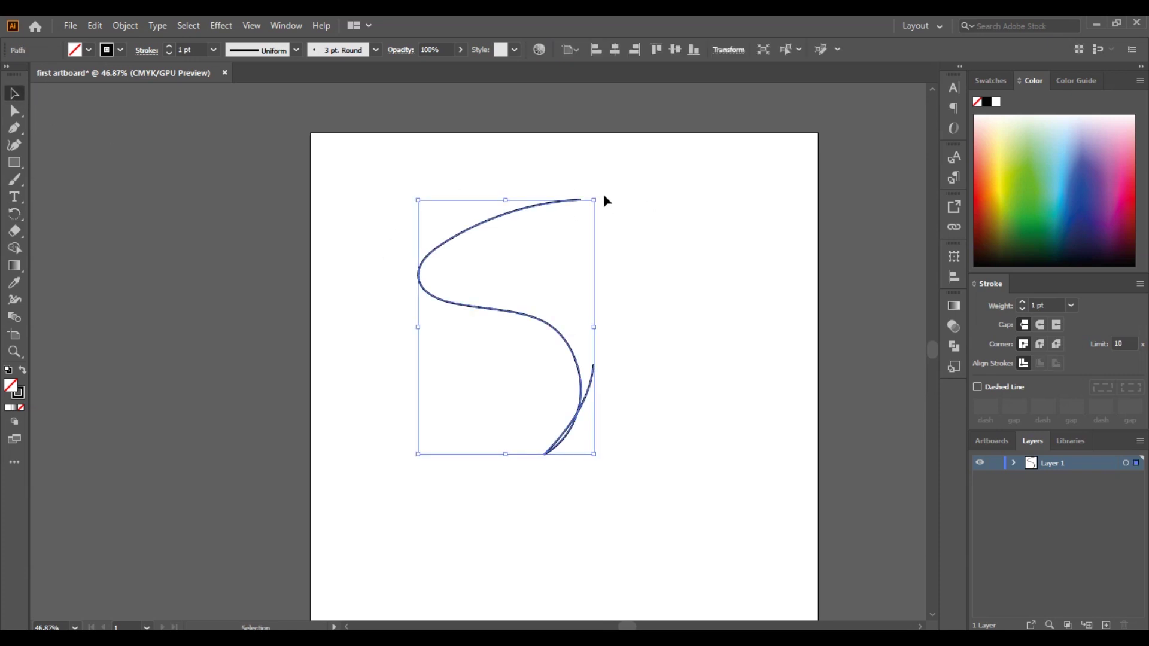
{"action": "left_click_drag", "start_coordinate": [602, 197], "coordinate": [592, 246]}
Rotate the S curve around a pivot left of it, then undo the rotation and curve.
{"action": "left_click", "coordinate": [15, 214]}
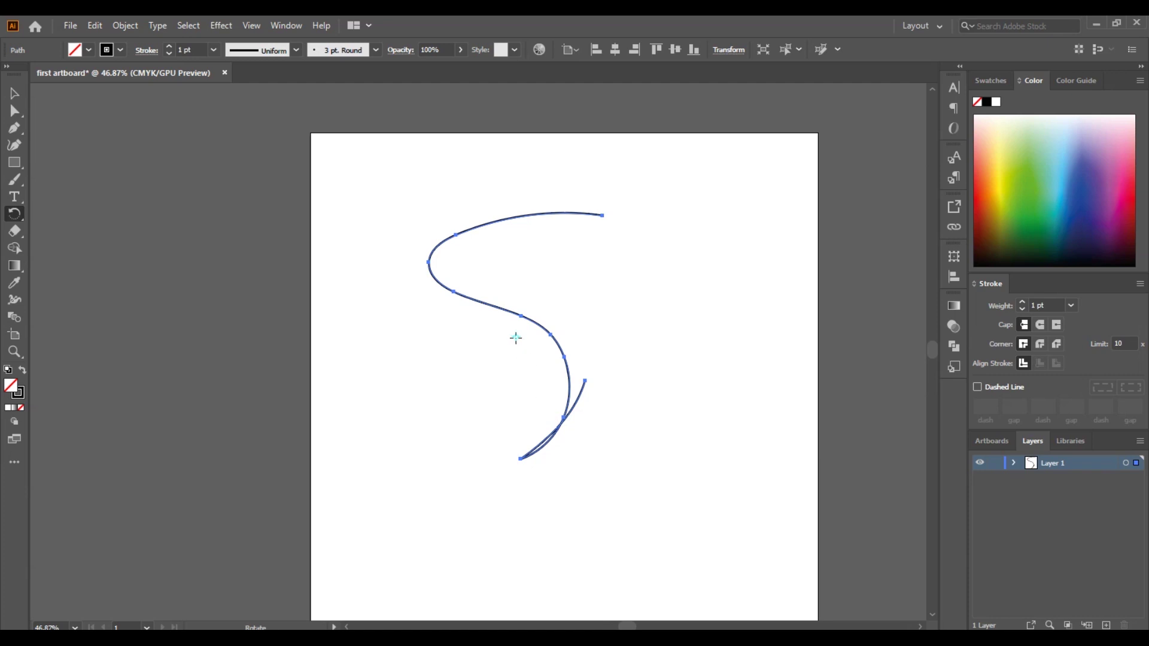
{"action": "left_click_drag", "start_coordinate": [517, 336], "coordinate": [474, 355]}
{"action": "mouse_move", "coordinate": [450, 292]}
{"action": "left_mouse_down"}
{"action": "mouse_move", "coordinate": [444, 324]}
{"action": "mouse_move", "coordinate": [550, 548]}
{"action": "mouse_move", "coordinate": [610, 439]}
{"action": "mouse_move", "coordinate": [605, 425]}
{"action": "mouse_move", "coordinate": [338, 36]}
{"action": "mouse_move", "coordinate": [318, 331]}
{"action": "mouse_move", "coordinate": [629, 177]}
{"action": "mouse_move", "coordinate": [531, 249]}
{"action": "mouse_move", "coordinate": [485, 308]}
{"action": "mouse_move", "coordinate": [680, 482]}
{"action": "mouse_move", "coordinate": [533, 301]}
{"action": "mouse_move", "coordinate": [614, 99]}
{"action": "mouse_move", "coordinate": [625, 367]}
{"action": "mouse_move", "coordinate": [347, 449]}
{"action": "mouse_move", "coordinate": [680, 172]}
{"action": "mouse_move", "coordinate": [403, 384]}
{"action": "mouse_move", "coordinate": [566, 390]}
{"action": "mouse_move", "coordinate": [485, 271]}
{"action": "mouse_move", "coordinate": [443, 387]}
{"action": "mouse_move", "coordinate": [479, 324]}
{"action": "mouse_move", "coordinate": [476, 346]}
{"action": "mouse_move", "coordinate": [519, 341]}
{"action": "left_mouse_up"}
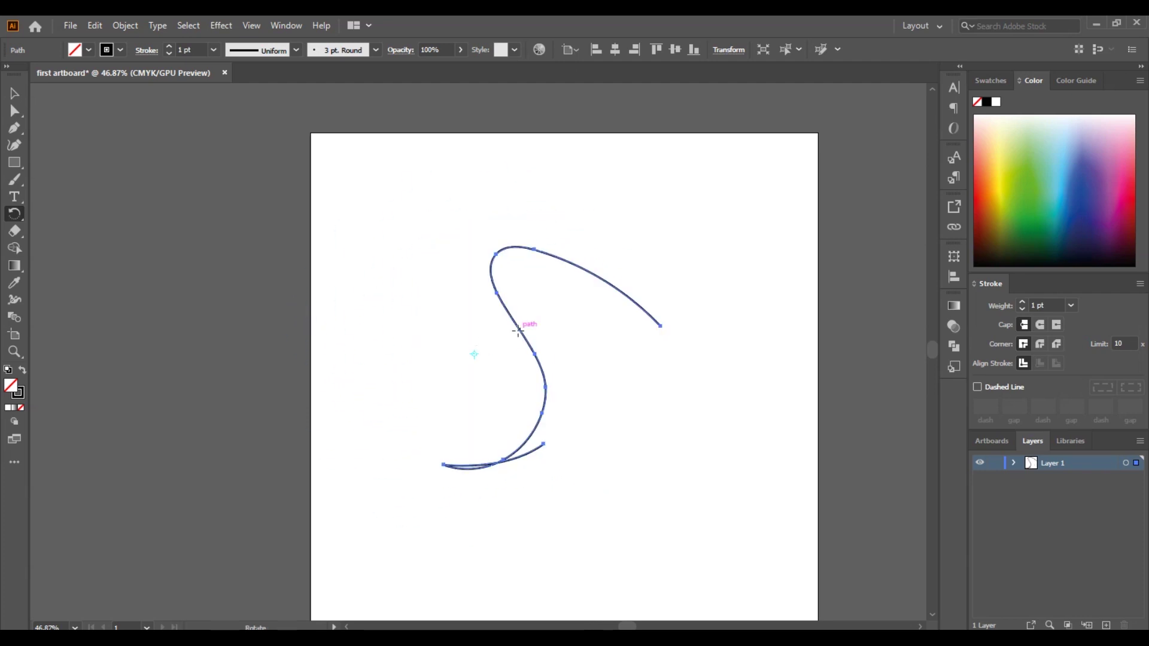
{"action": "key", "text": "ctrl"}
{"action": "key", "text": "ctrl+z"}
{"action": "key", "text": "ctrl+z"}
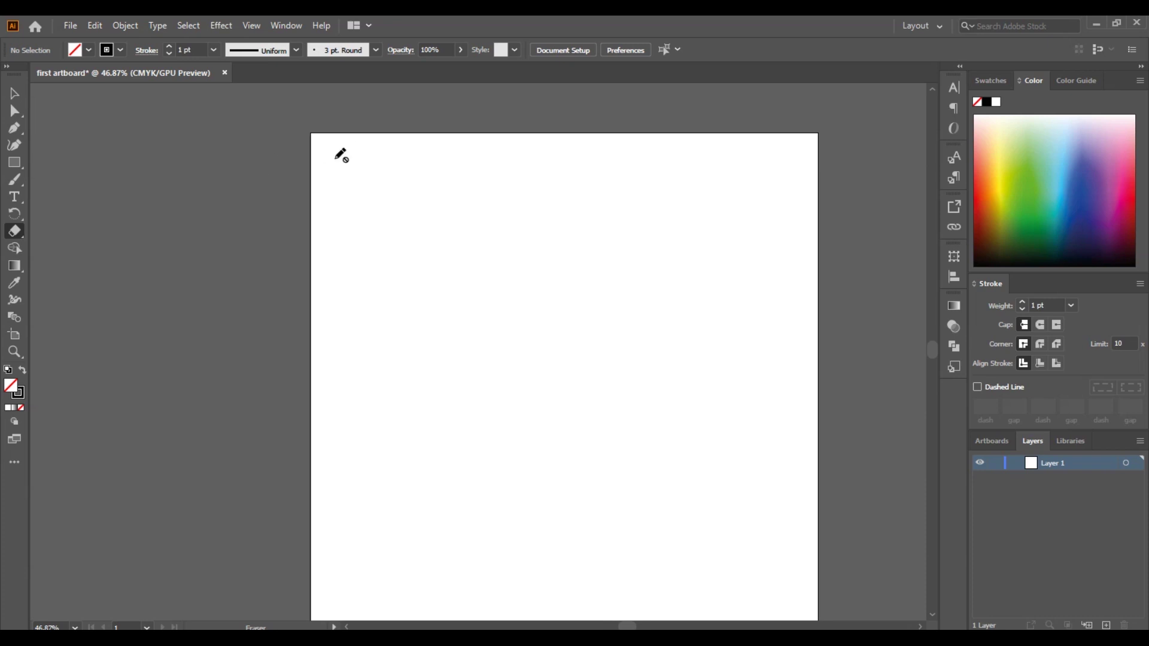
{"action": "left_click", "coordinate": [296, 29]}
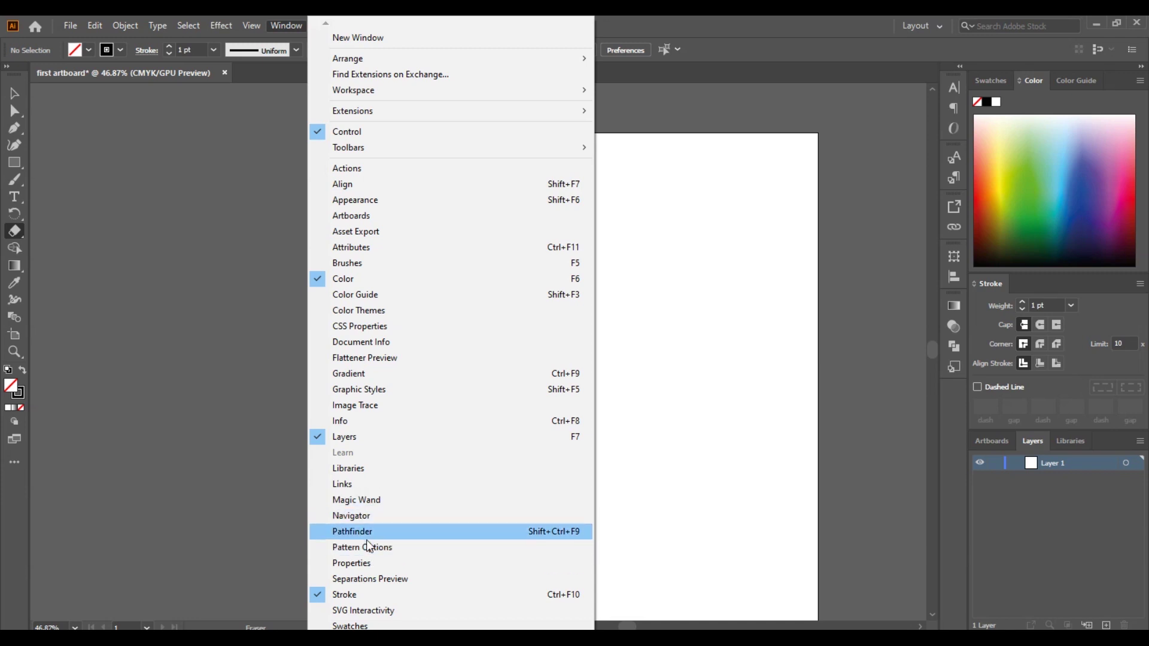
{"action": "left_click", "coordinate": [960, 344]}
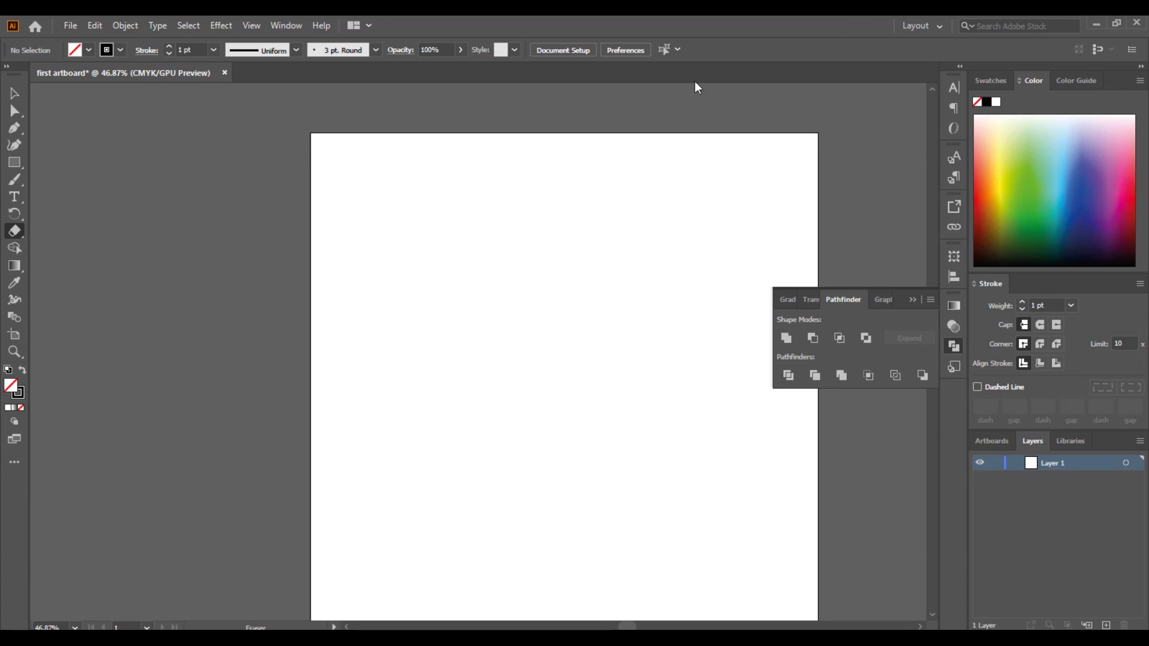
{"action": "left_click", "coordinate": [917, 299]}
{"action": "scroll", "coordinate": [437, 189], "scroll_direction": "down", "scroll_amount": 1}
{"action": "scroll", "coordinate": [436, 189], "scroll_direction": "up", "scroll_amount": 1}
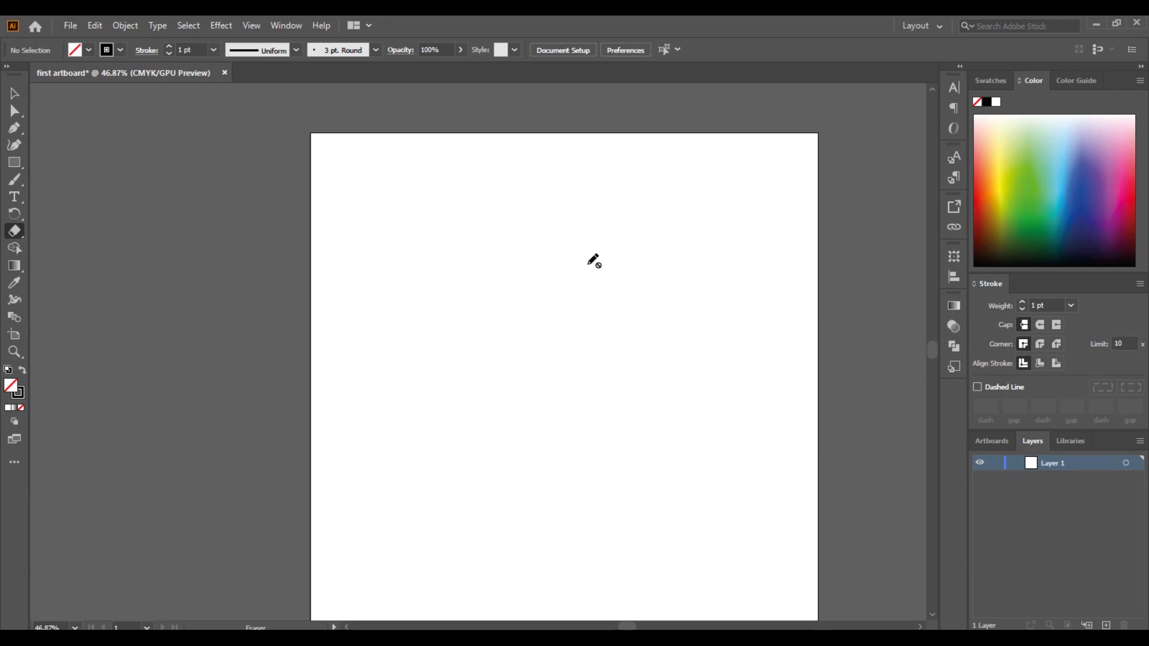
Open the Rectangle tool's flyout of shape tools such as ellipse, polygon and star.
{"action": "scroll", "coordinate": [594, 261], "scroll_direction": "down", "scroll_amount": 2}
{"action": "scroll", "coordinate": [594, 261], "scroll_direction": "up", "scroll_amount": 3}
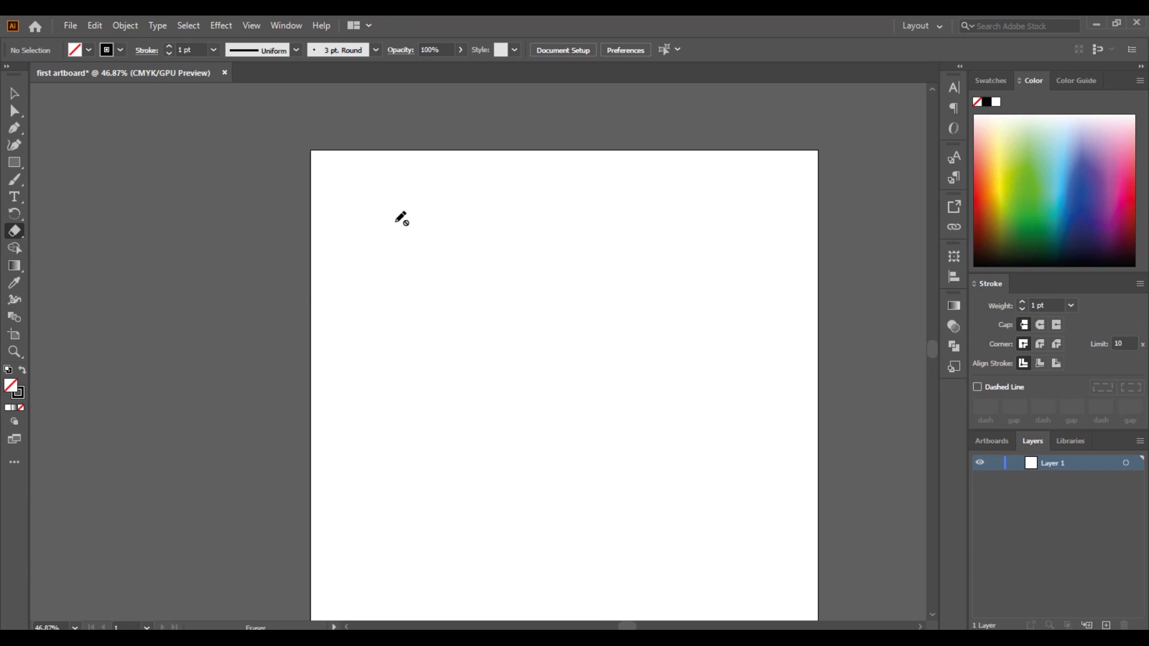
{"action": "left_click", "coordinate": [17, 163]}
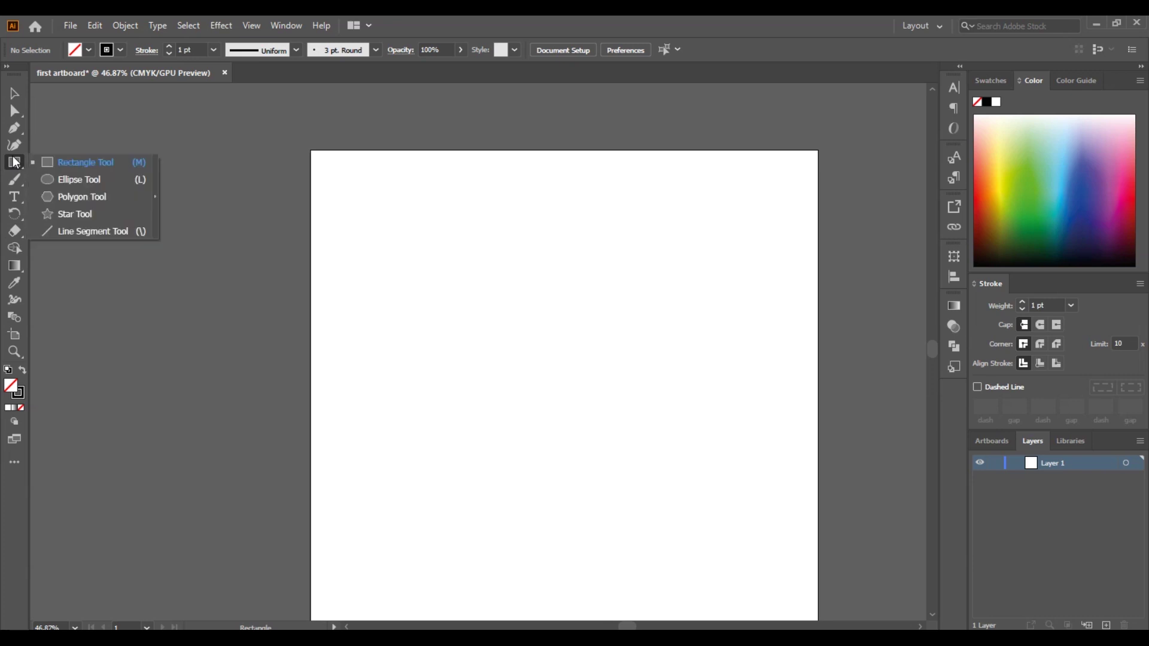
Select the Ellipse tool with black fill and no stroke, and zoom the view to 100%.
{"action": "left_click", "coordinate": [119, 179]}
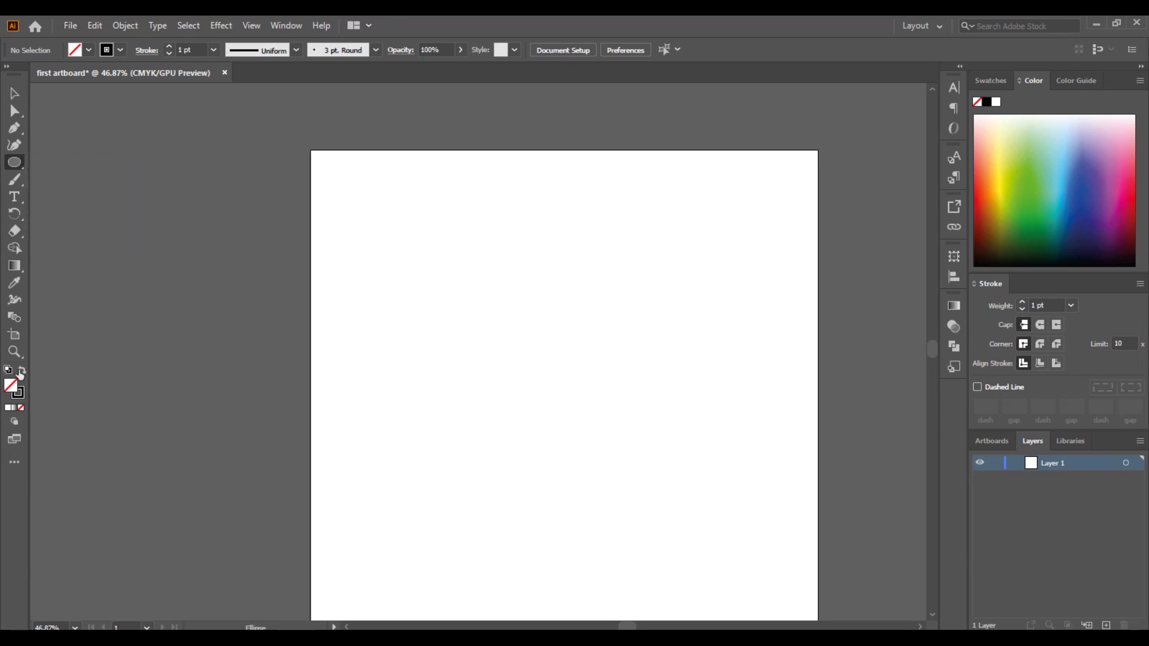
{"action": "left_click", "coordinate": [21, 376]}
{"action": "left_click", "coordinate": [21, 376]}
{"action": "left_click", "coordinate": [21, 374]}
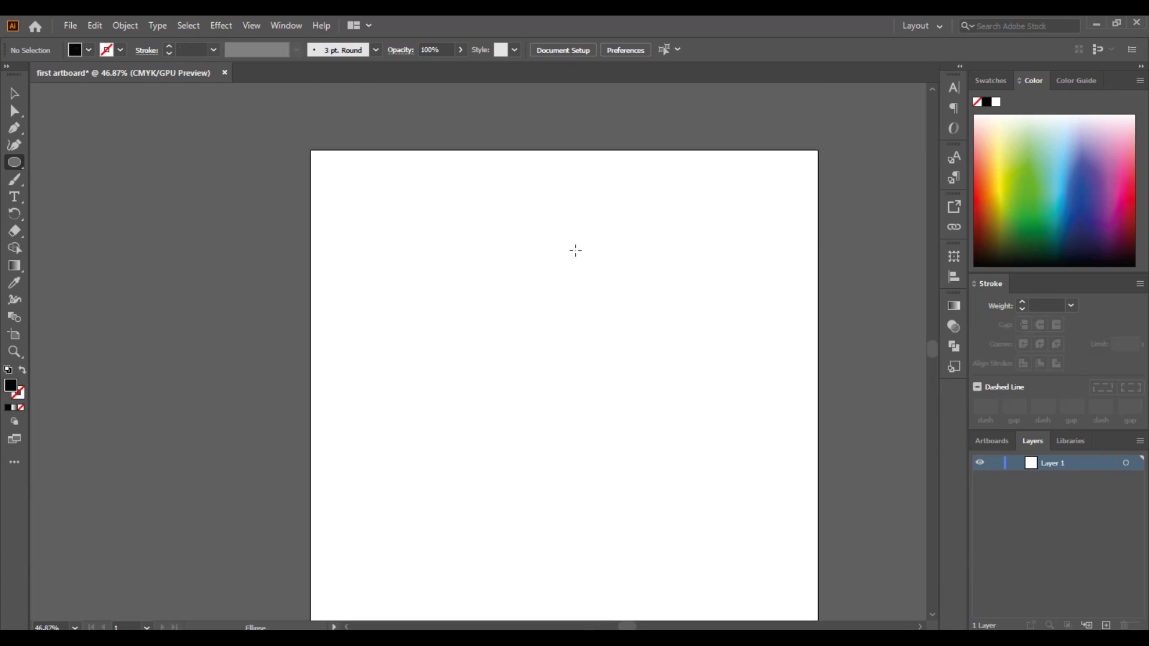
{"action": "scroll", "coordinate": [543, 261], "scroll_direction": "up", "scroll_amount": 1}
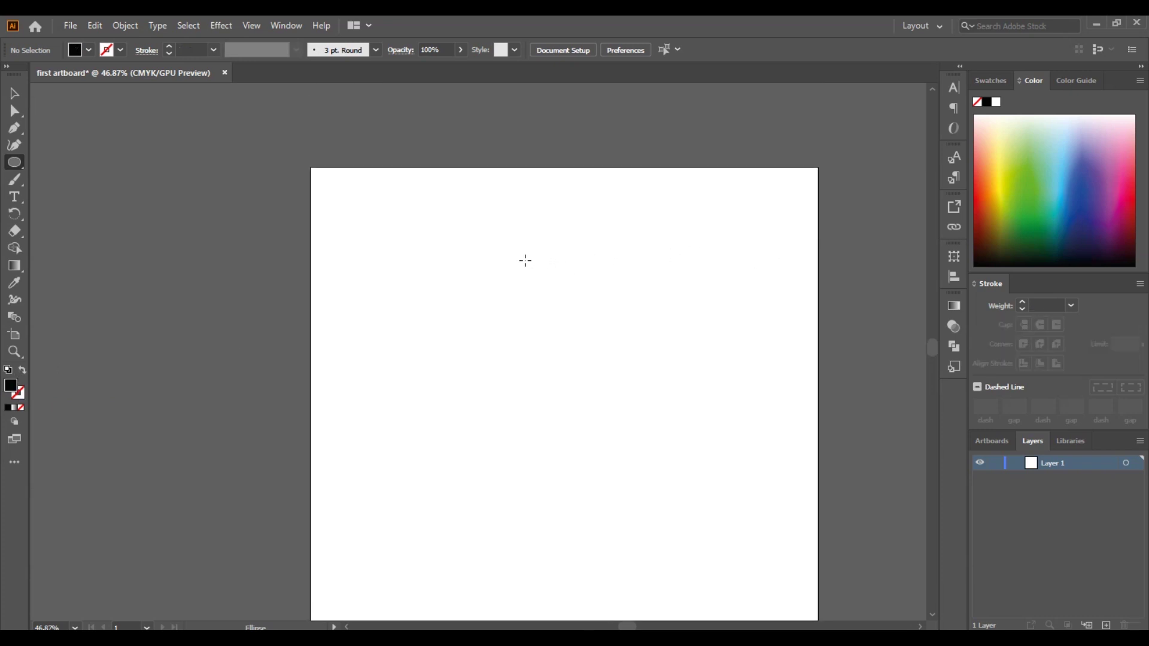
{"action": "scroll", "coordinate": [588, 231], "scroll_direction": "up", "scroll_amount": 1}
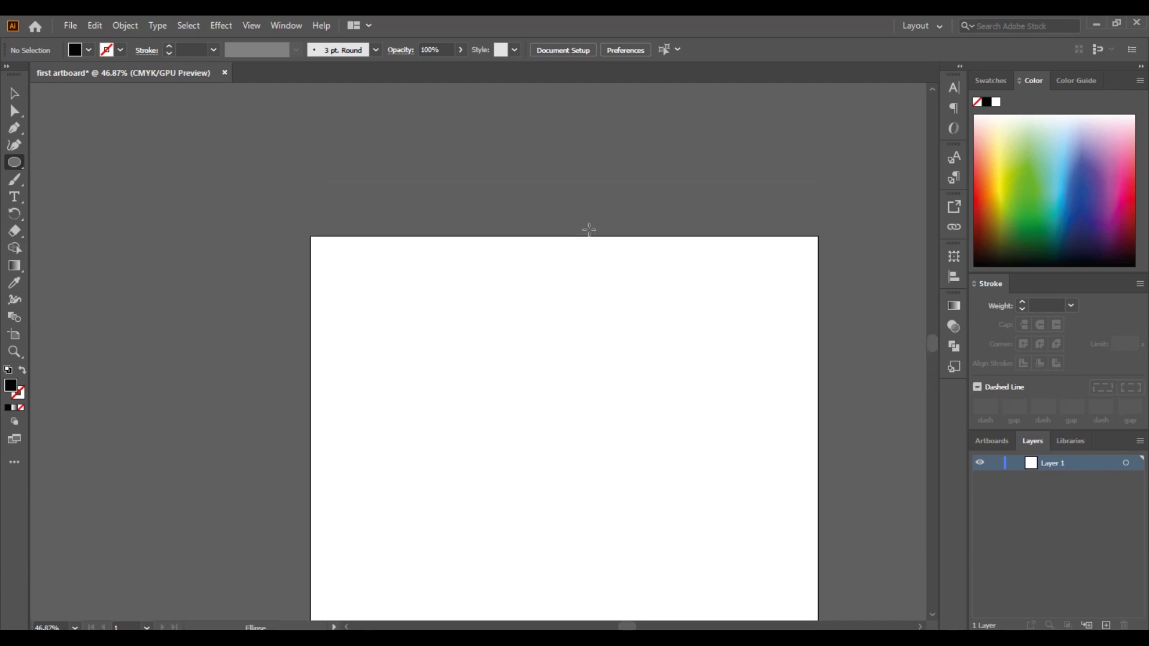
{"action": "scroll", "coordinate": [698, 318], "scroll_direction": "down", "scroll_amount": 1}
{"action": "scroll", "coordinate": [719, 342], "scroll_direction": "up", "scroll_amount": 4}
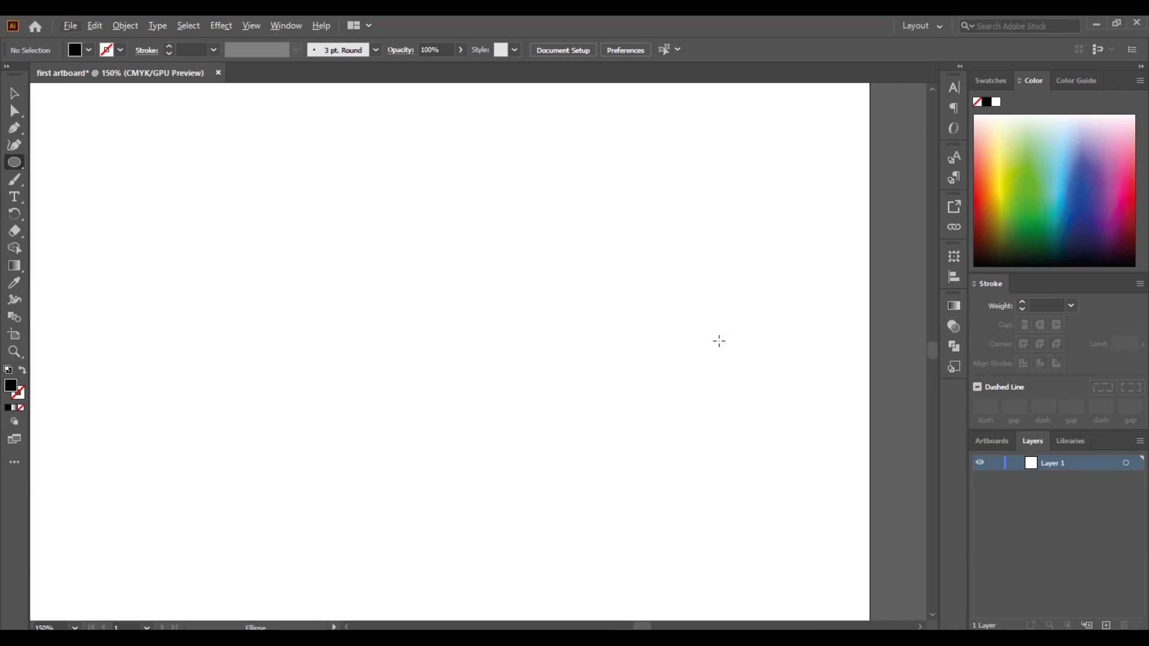
{"action": "scroll", "coordinate": [677, 340], "scroll_direction": "right", "scroll_amount": 3}
{"action": "scroll", "coordinate": [592, 372], "scroll_direction": "right", "scroll_amount": 2}
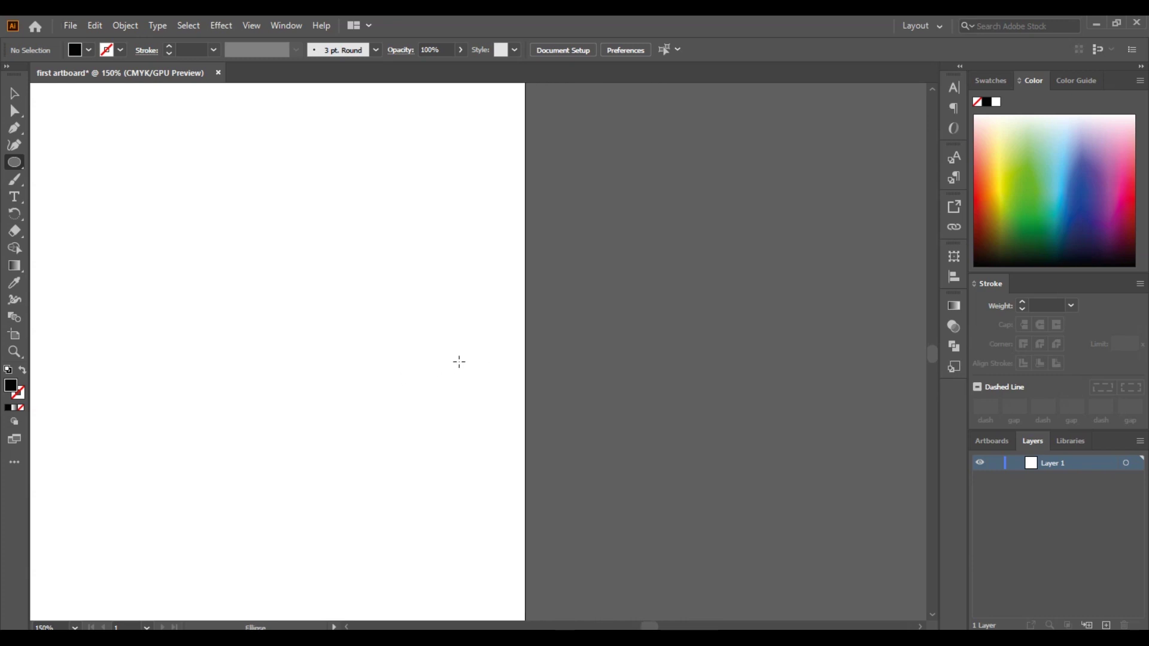
{"action": "scroll", "coordinate": [435, 364], "scroll_direction": "left", "scroll_amount": 6}
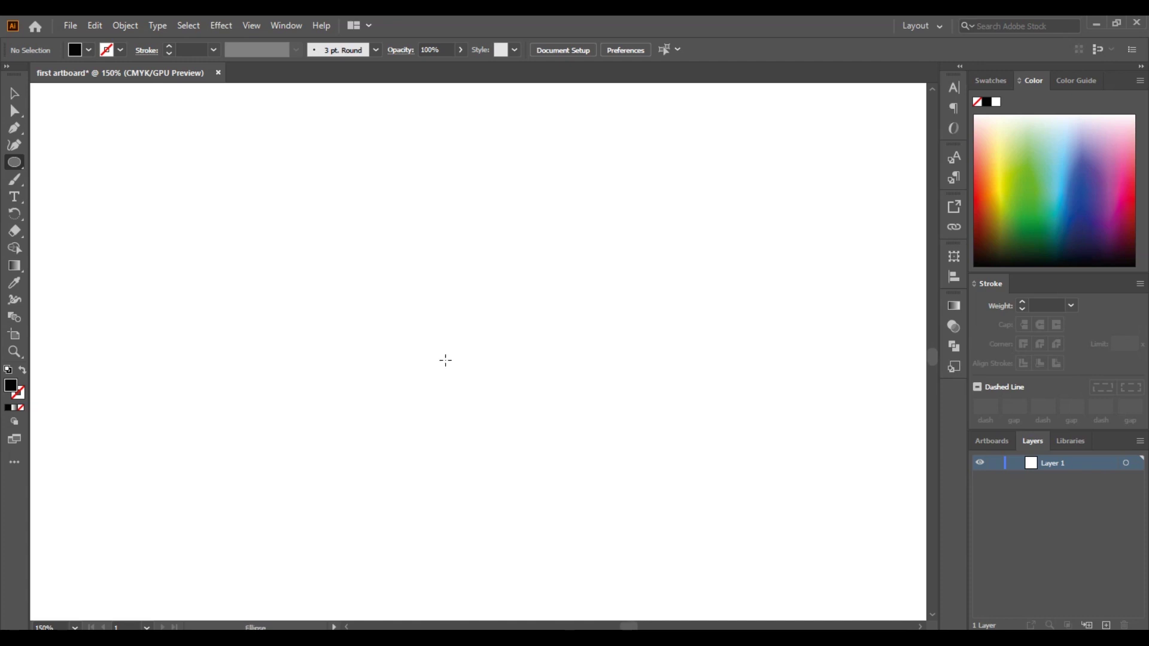
{"action": "scroll", "coordinate": [446, 362], "scroll_direction": "down", "scroll_amount": 2}
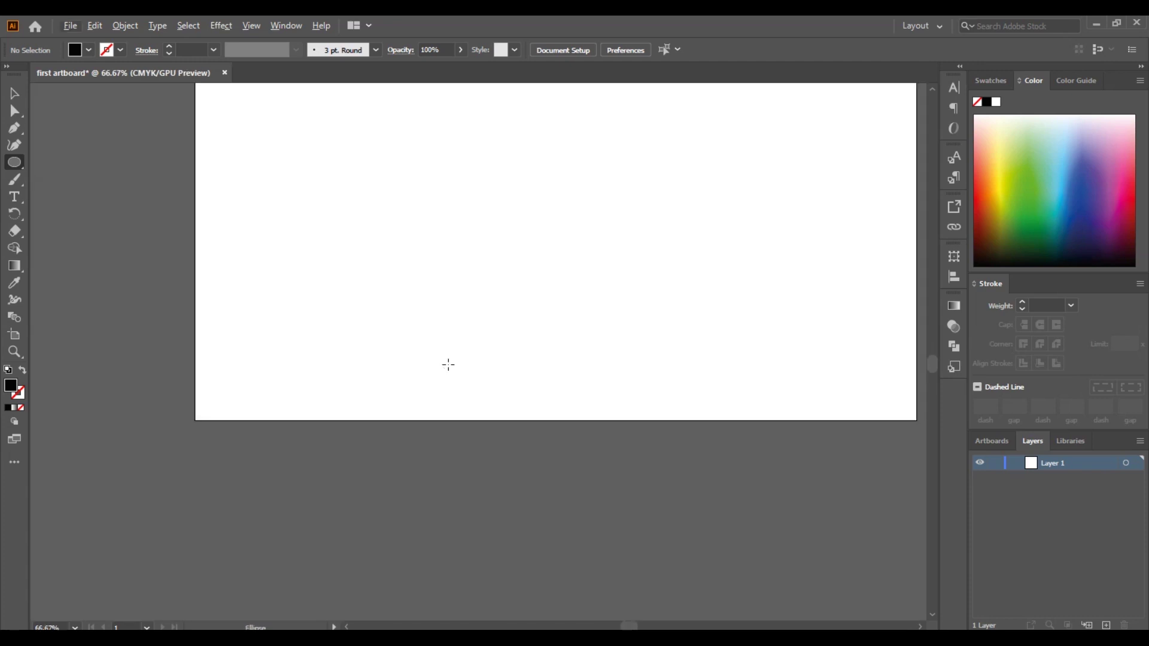
{"action": "scroll", "coordinate": [451, 367], "scroll_direction": "down", "scroll_amount": 1}
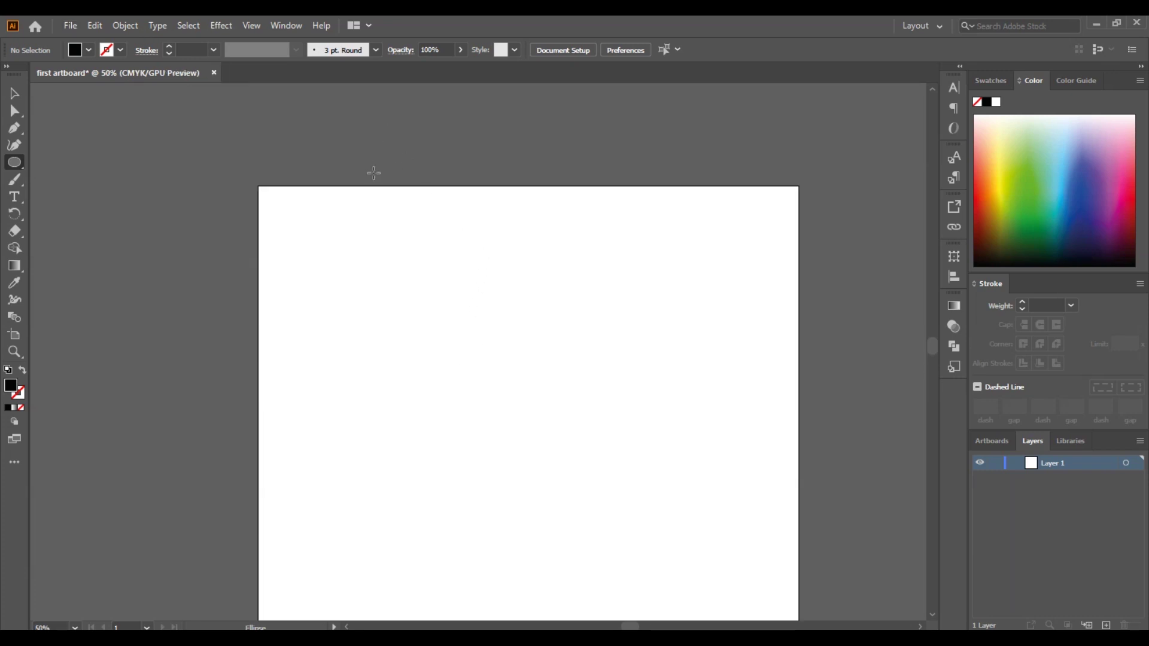
{"action": "scroll", "coordinate": [431, 223], "scroll_direction": "down", "scroll_amount": 4}
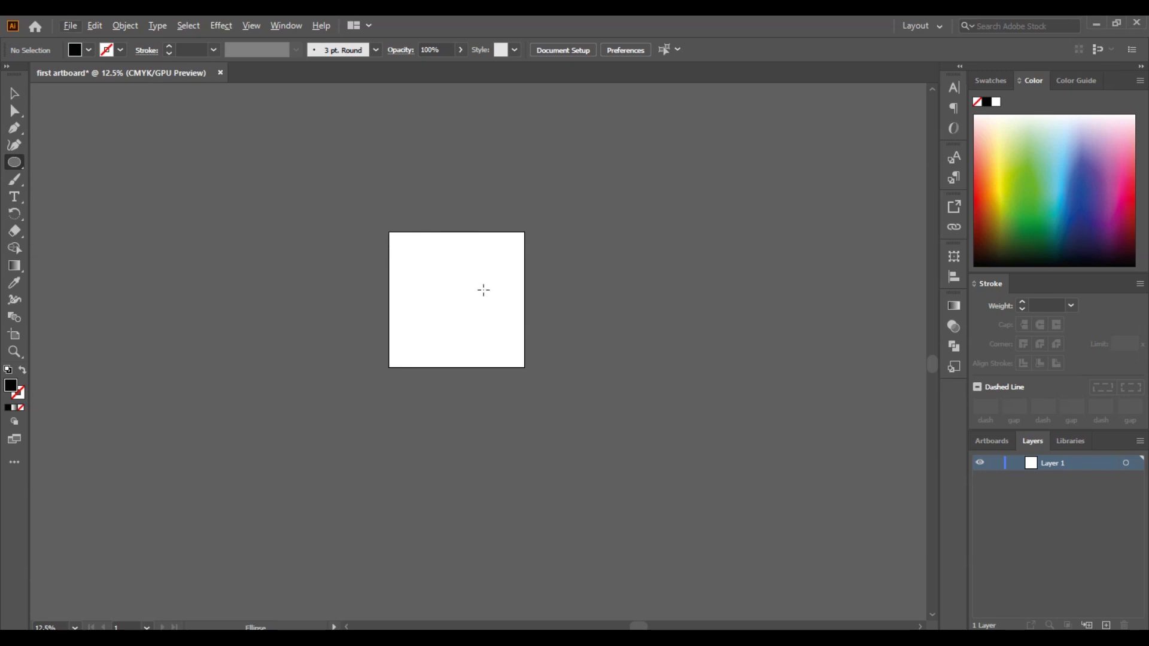
{"action": "scroll", "coordinate": [473, 282], "scroll_direction": "up", "scroll_amount": 6}
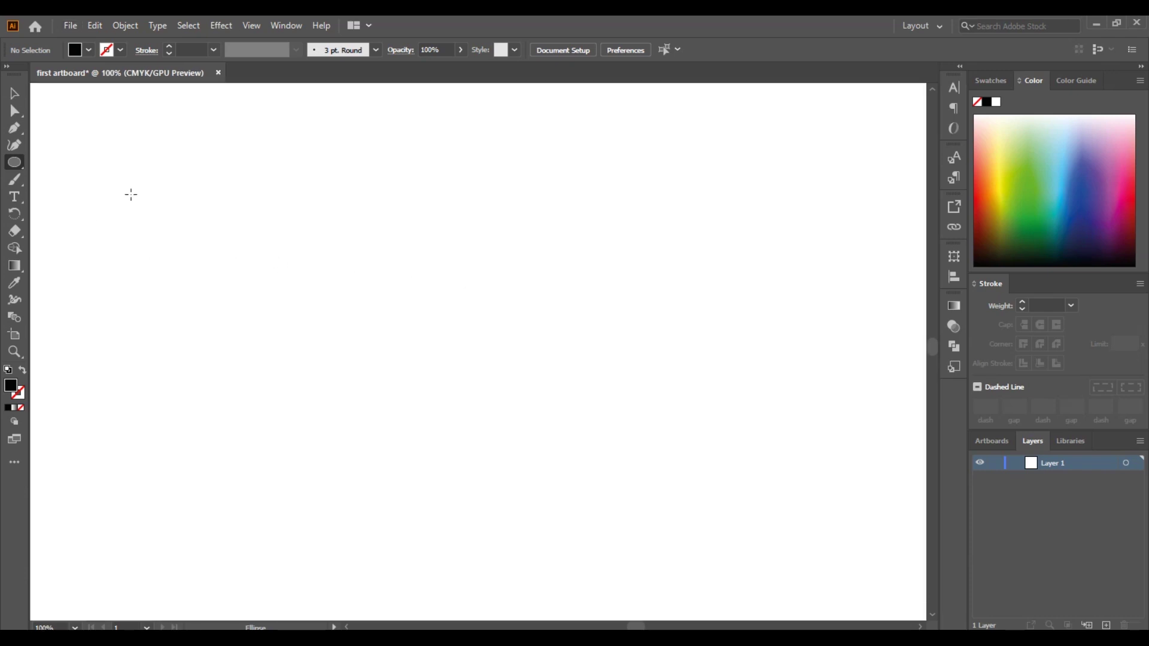
Draw a long, thin ellipse stretching across the artboard.
{"action": "mouse_move", "coordinate": [110, 189]}
{"action": "left_mouse_down"}
{"action": "mouse_move", "coordinate": [231, 204]}
{"action": "mouse_move", "coordinate": [940, 188]}
{"action": "mouse_move", "coordinate": [920, 190]}
{"action": "left_mouse_up"}
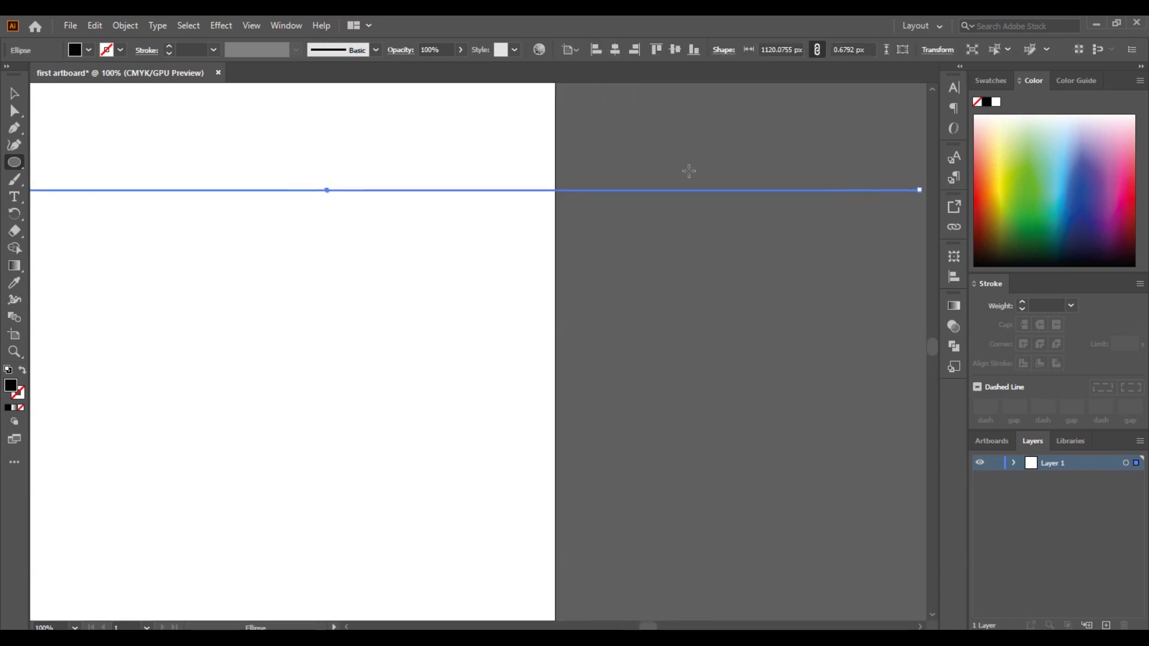
{"action": "scroll", "coordinate": [325, 198], "scroll_direction": "down", "scroll_amount": 1}
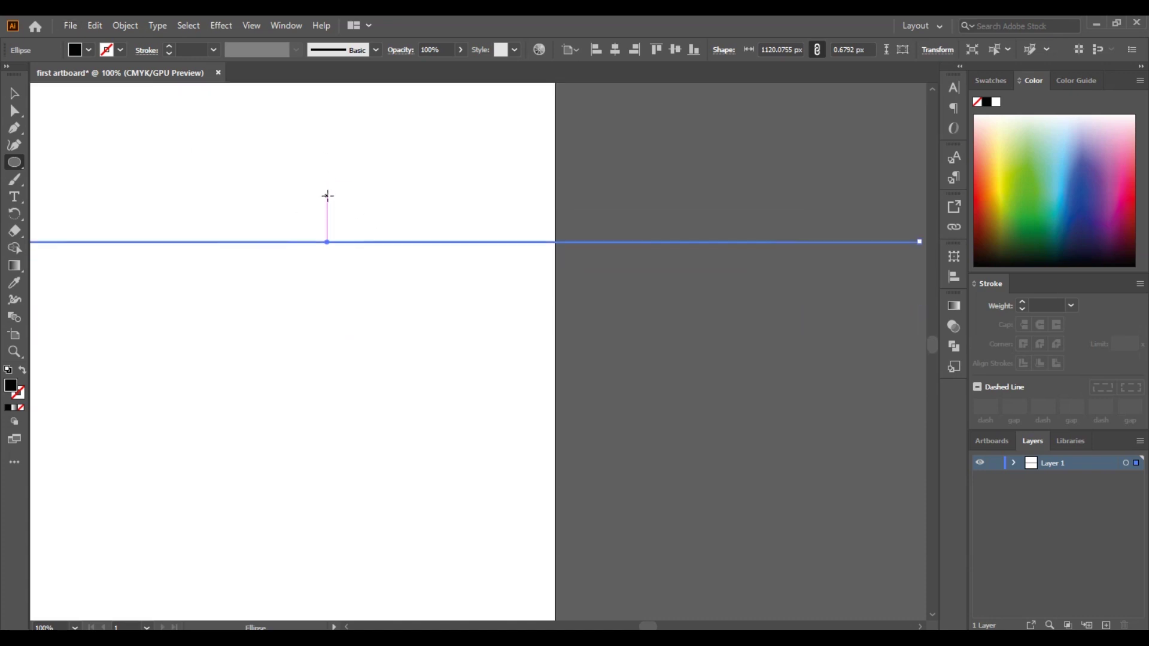
{"action": "scroll", "coordinate": [333, 248], "scroll_direction": "up", "scroll_amount": 3}
{"action": "scroll", "coordinate": [333, 248], "scroll_direction": "left", "scroll_amount": 3}
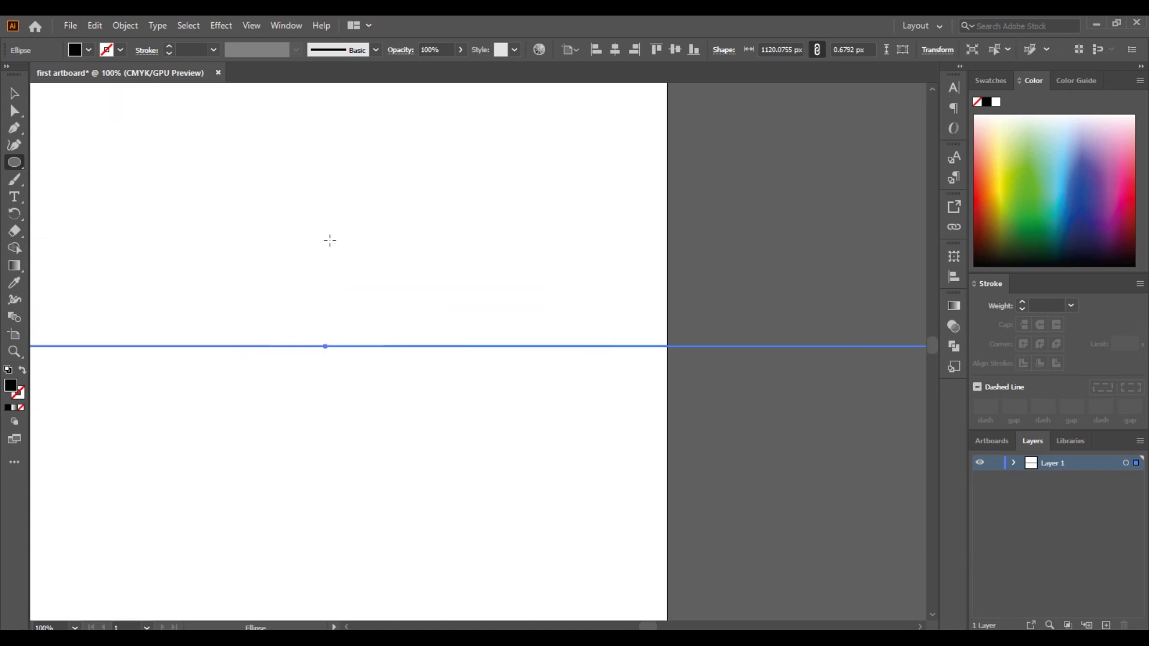
{"action": "scroll", "coordinate": [329, 238], "scroll_direction": "up", "scroll_amount": 6}
{"action": "scroll", "coordinate": [332, 433], "scroll_direction": "up", "scroll_amount": 5}
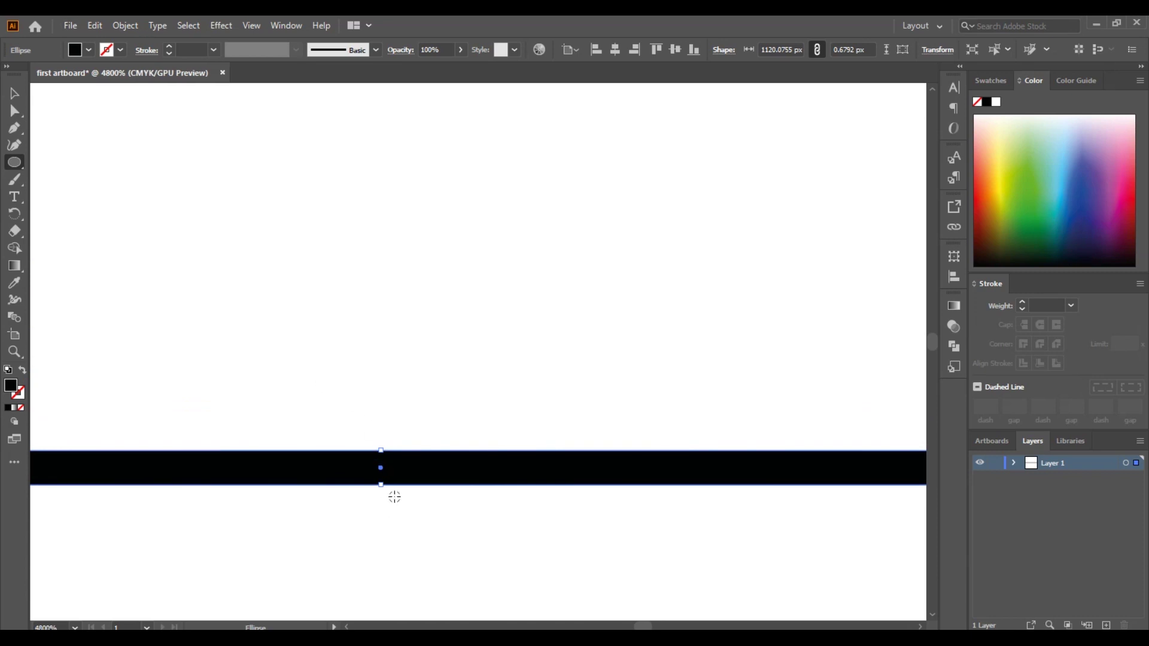
Squash the ellipse to a 1120 px wide hairline about 0.21 px tall.
{"action": "left_click_drag", "start_coordinate": [385, 451], "coordinate": [386, 464]}
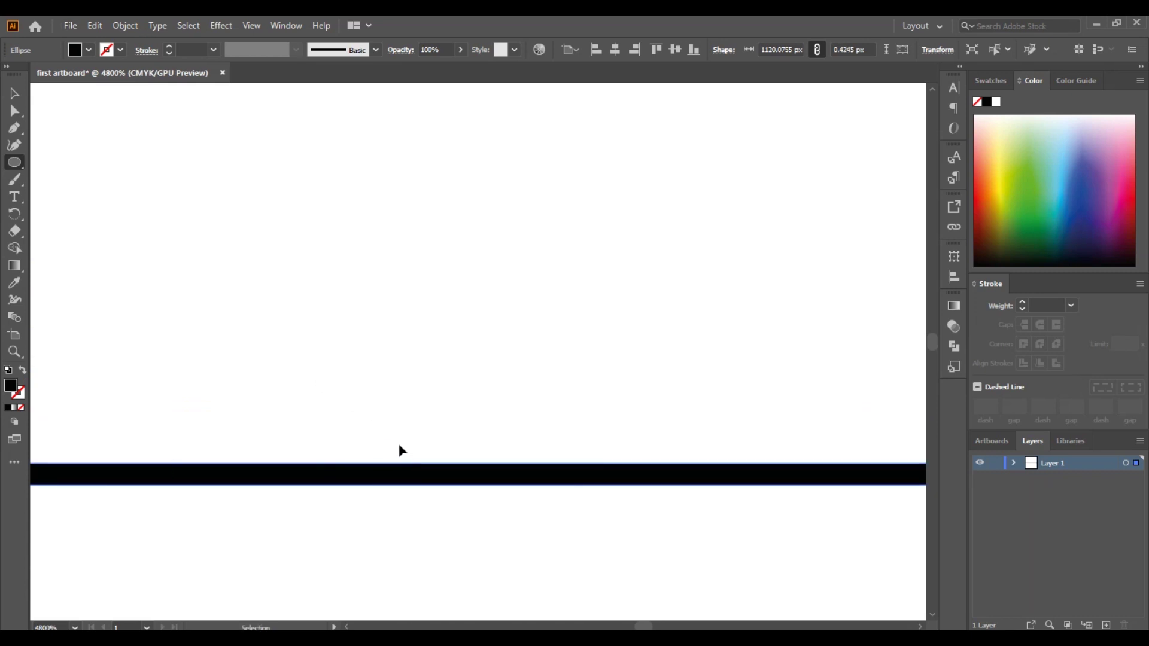
{"action": "scroll", "coordinate": [410, 465], "scroll_direction": "down", "scroll_amount": 10}
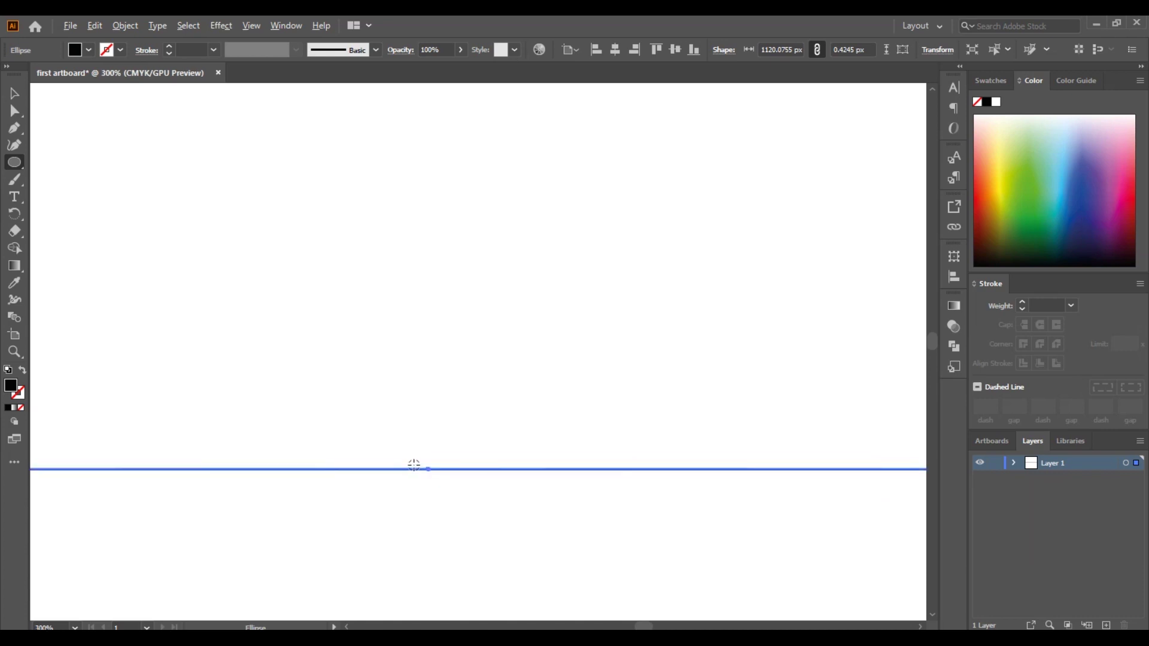
{"action": "scroll", "coordinate": [370, 488], "scroll_direction": "up", "scroll_amount": 4}
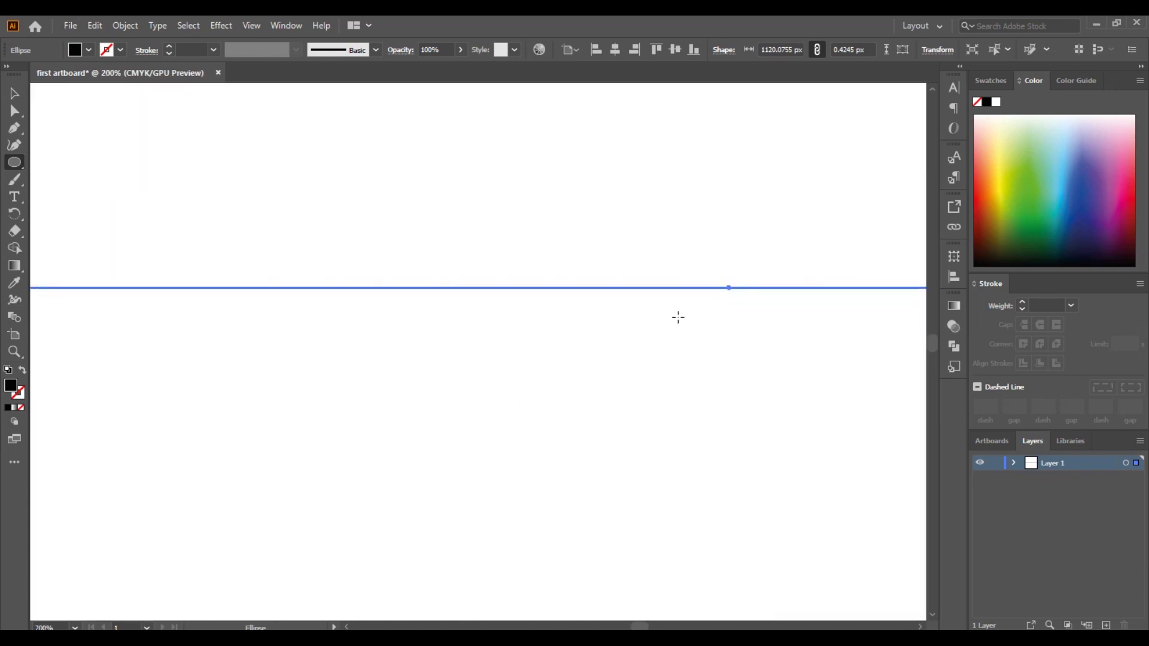
{"action": "scroll", "coordinate": [743, 278], "scroll_direction": "up", "scroll_amount": 5}
{"action": "scroll", "coordinate": [604, 347], "scroll_direction": "up", "scroll_amount": 4}
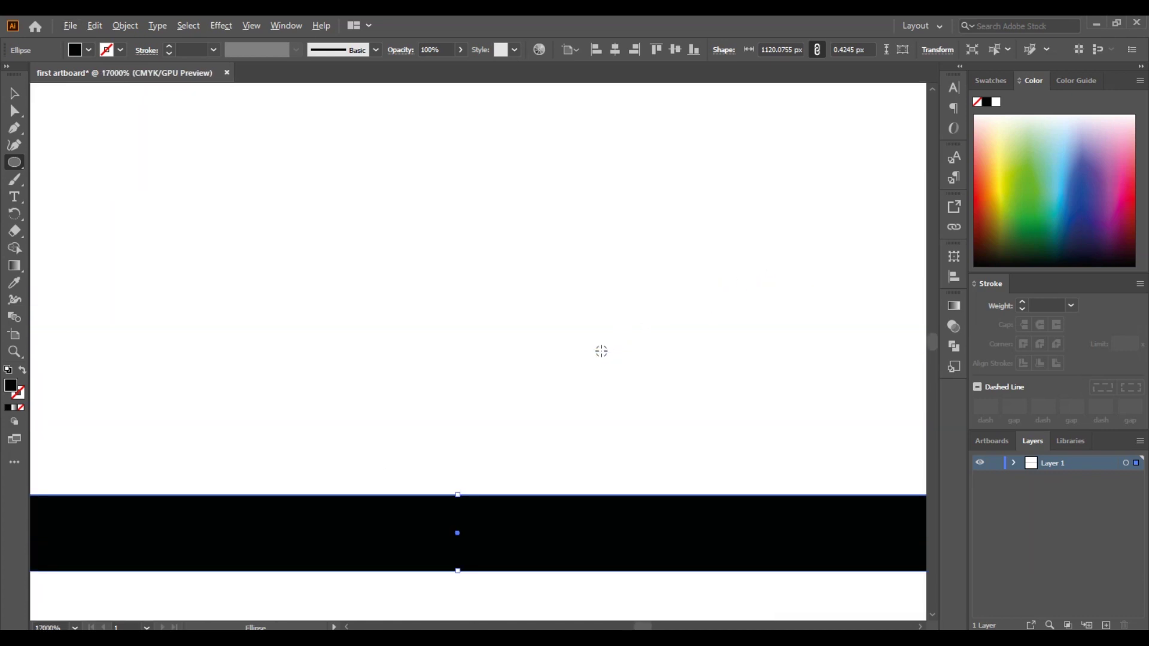
{"action": "left_click_drag", "start_coordinate": [458, 495], "coordinate": [457, 533]}
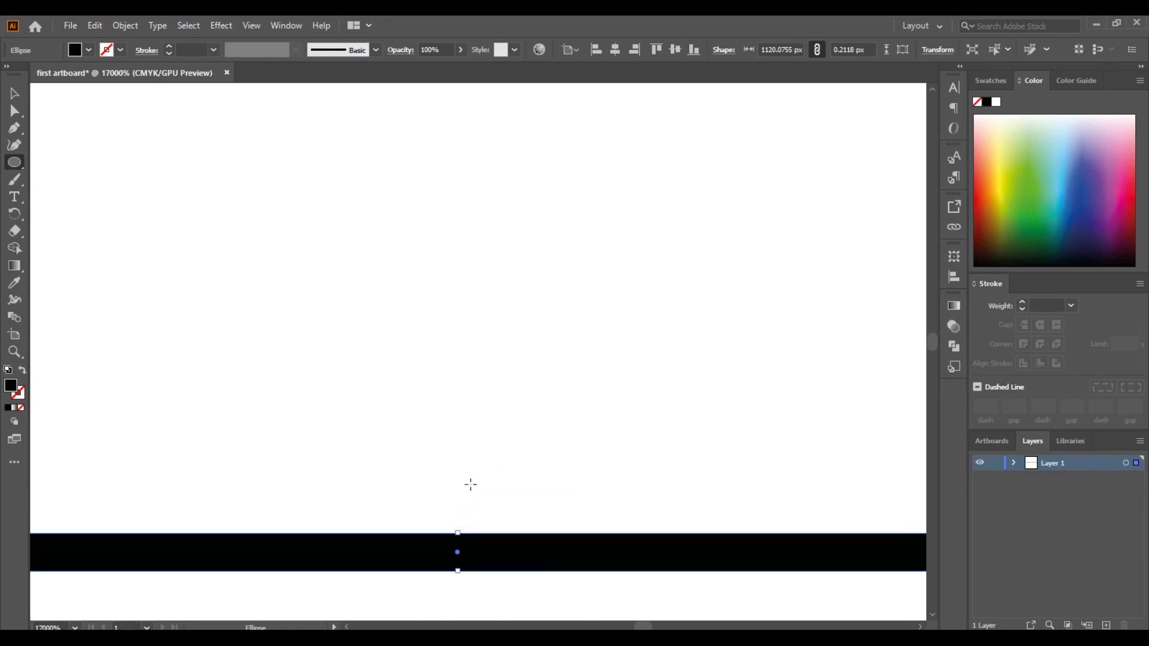
{"action": "scroll", "coordinate": [471, 482], "scroll_direction": "down", "scroll_amount": 8}
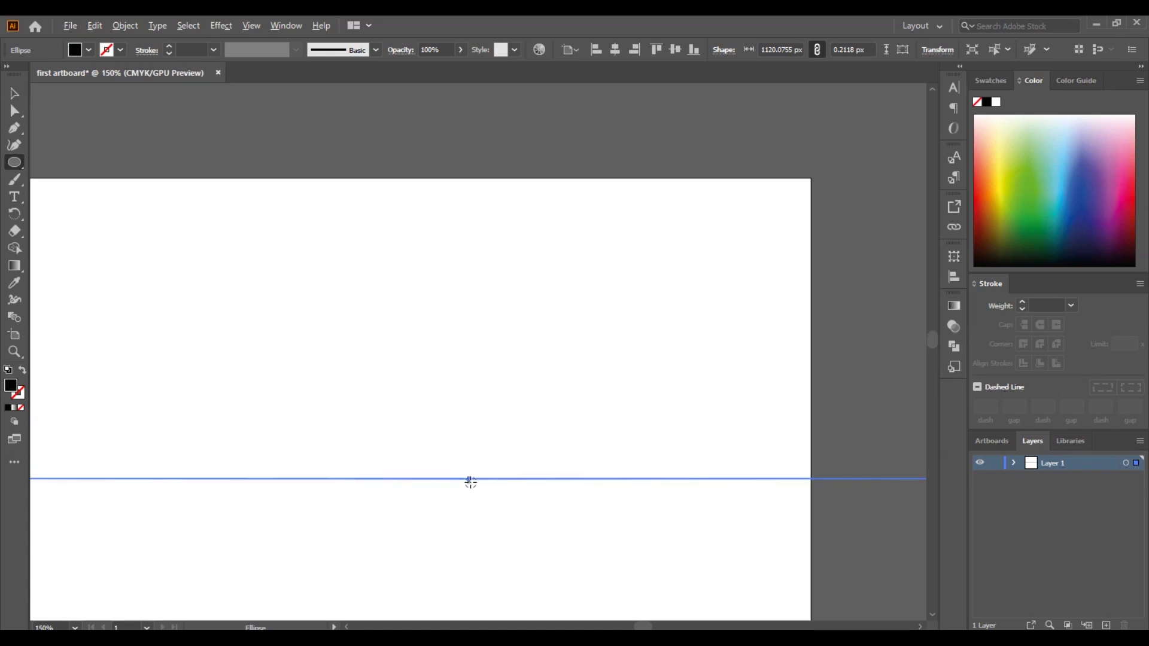
With the Selection tool, marquee-select the flattened hairline ellipse.
{"action": "left_click", "coordinate": [14, 93]}
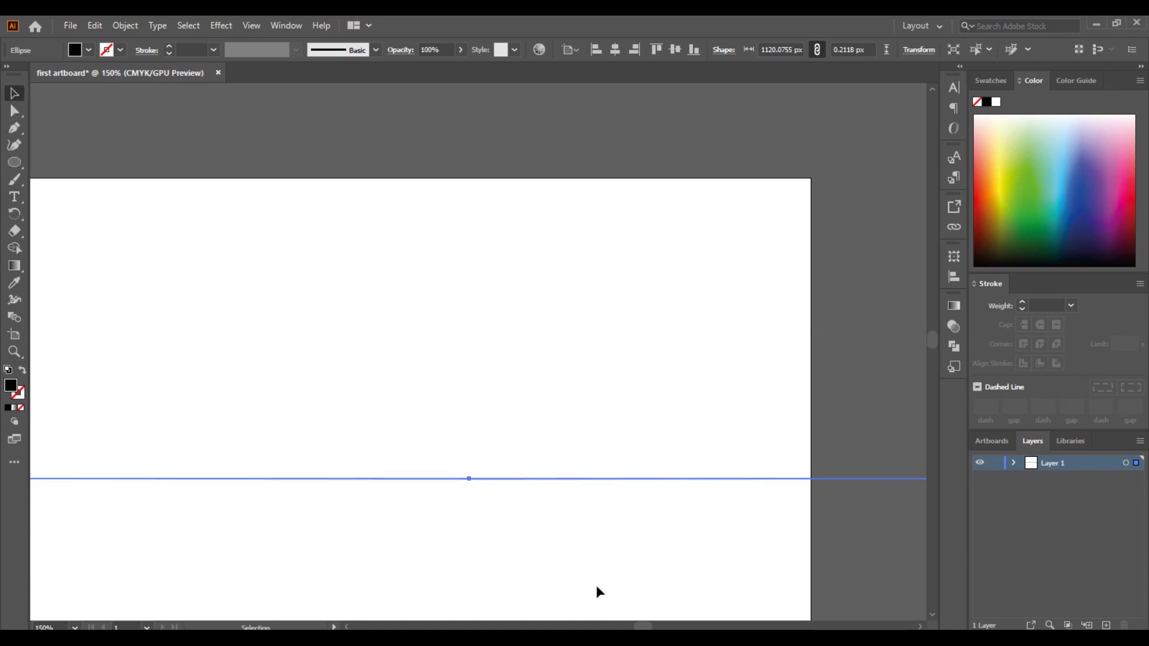
{"action": "left_click", "coordinate": [220, 26]}
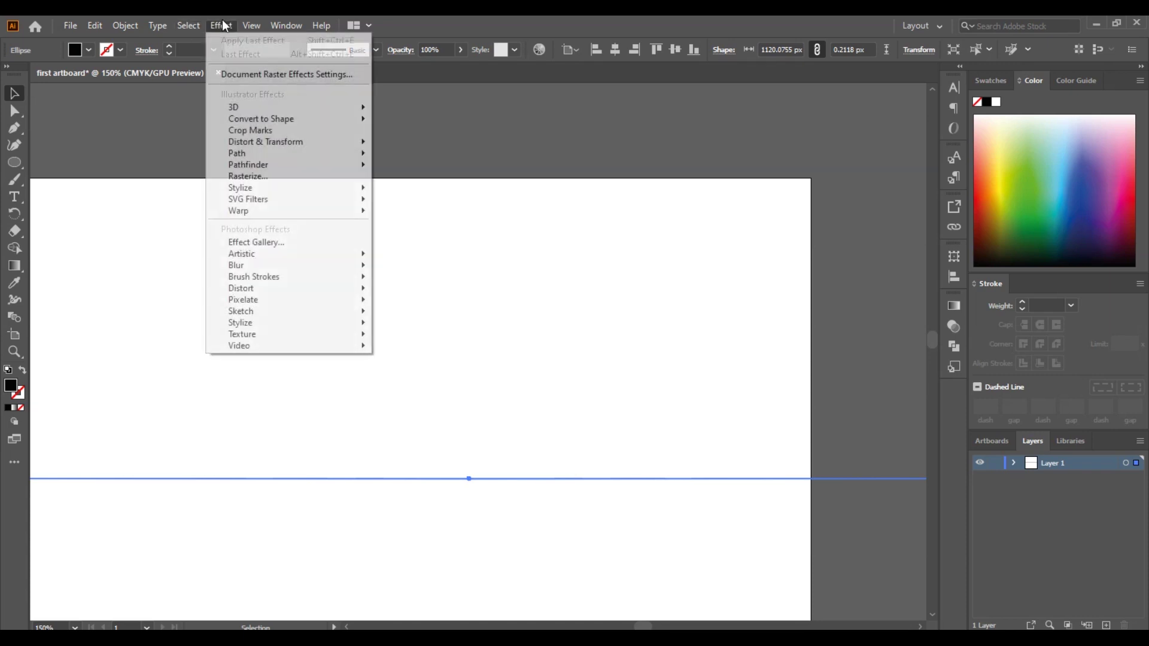
{"action": "key", "text": "Escape"}
{"action": "left_click", "coordinate": [252, 25]}
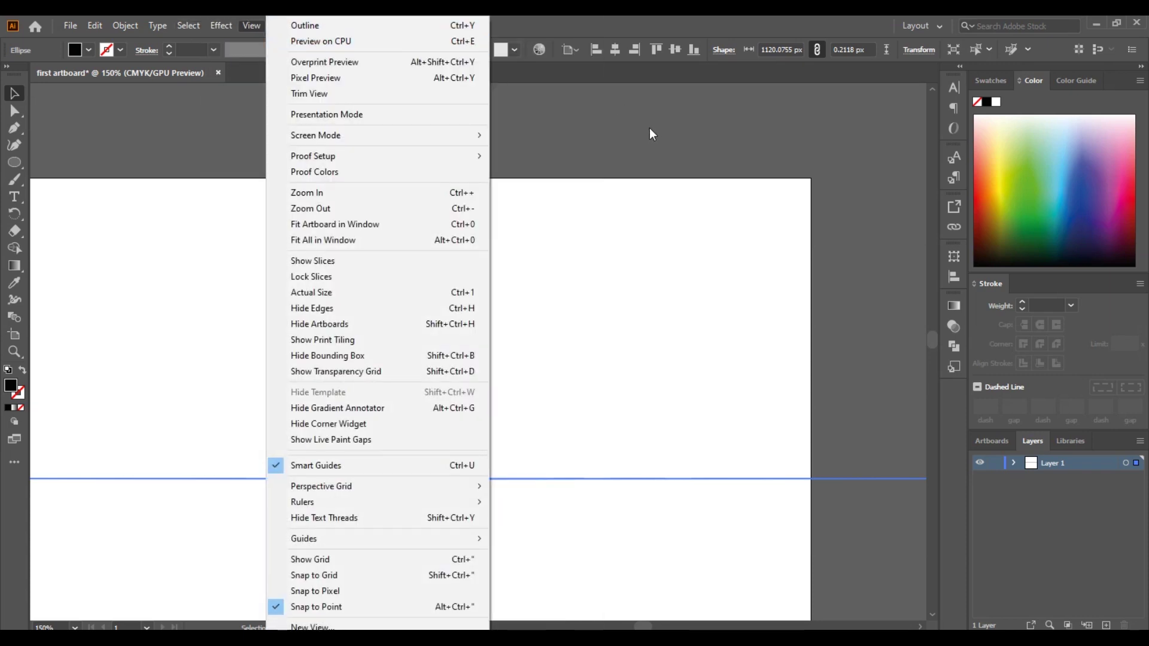
{"action": "left_click", "coordinate": [342, 102]}
{"action": "left_click_drag", "start_coordinate": [497, 436], "coordinate": [578, 625]}
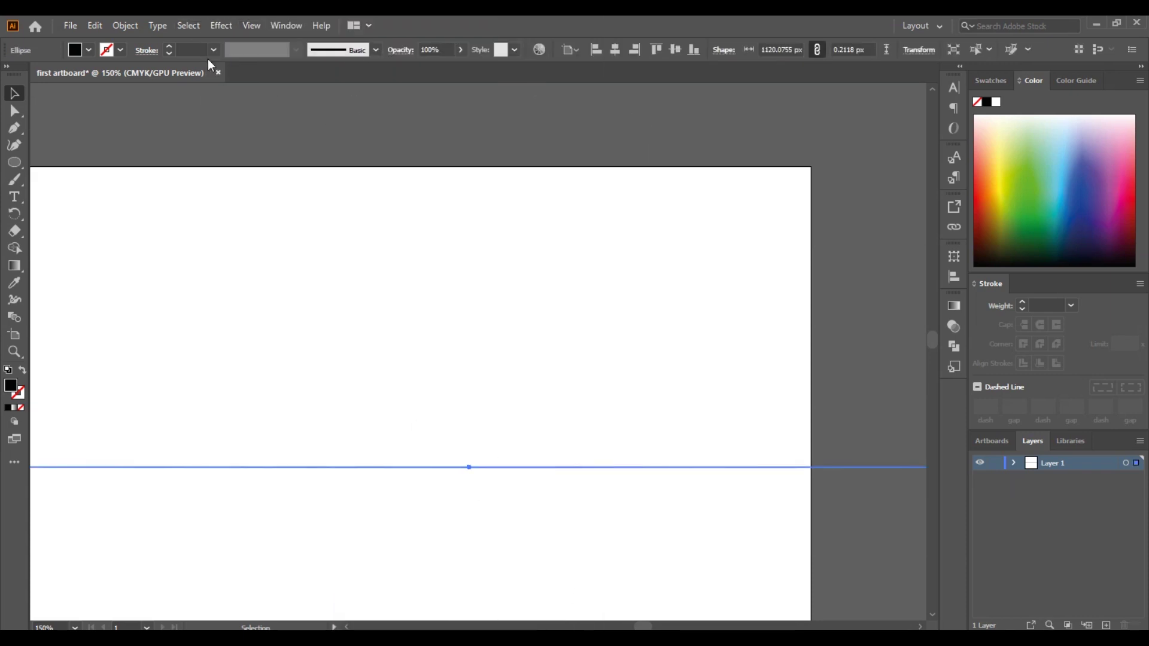
Define the hairline as new art brush Art Brush 1, accepting default stretch-to-fit options.
{"action": "left_click", "coordinate": [376, 50]}
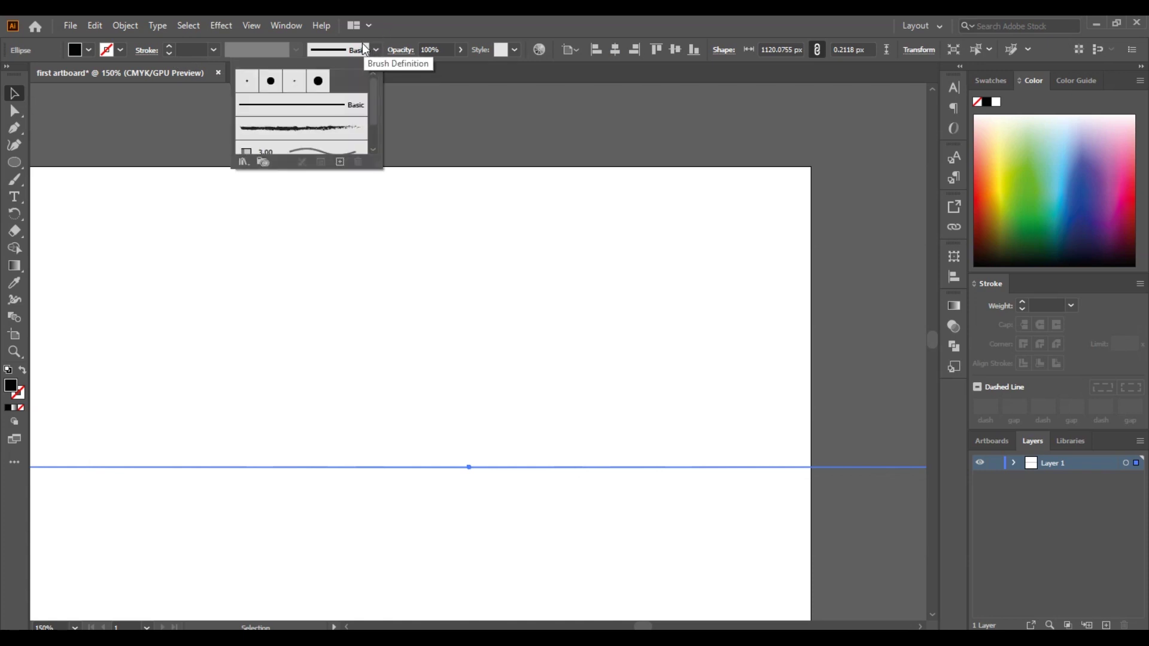
{"action": "left_click", "coordinate": [340, 162]}
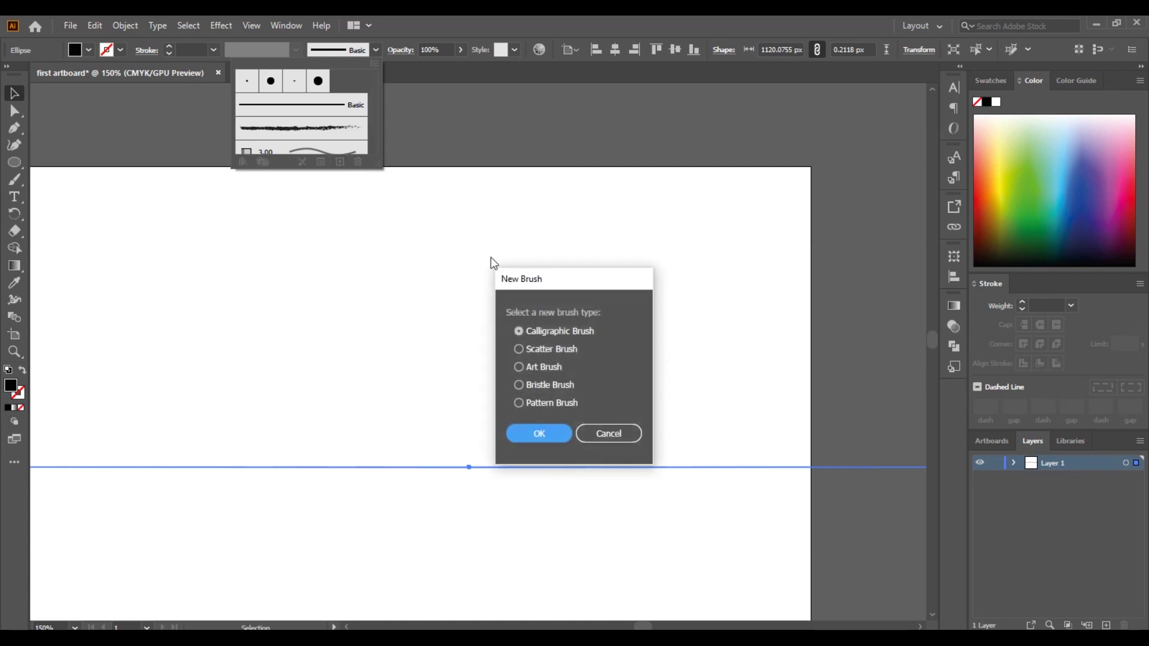
{"action": "left_click", "coordinate": [531, 366]}
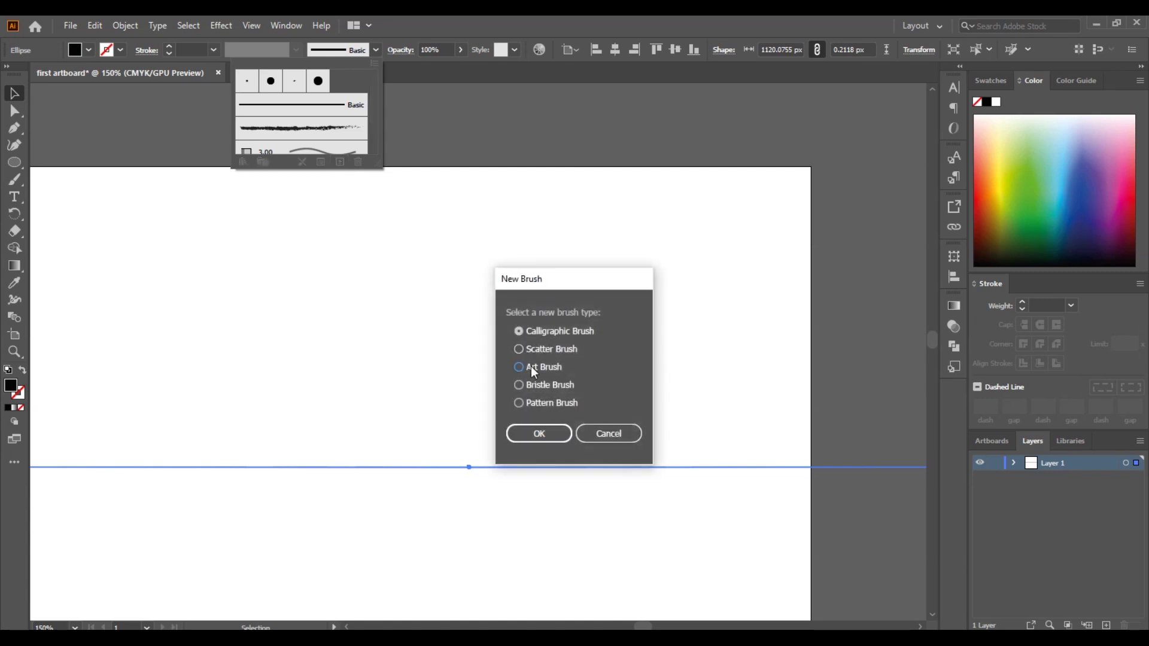
{"action": "left_click", "coordinate": [548, 437]}
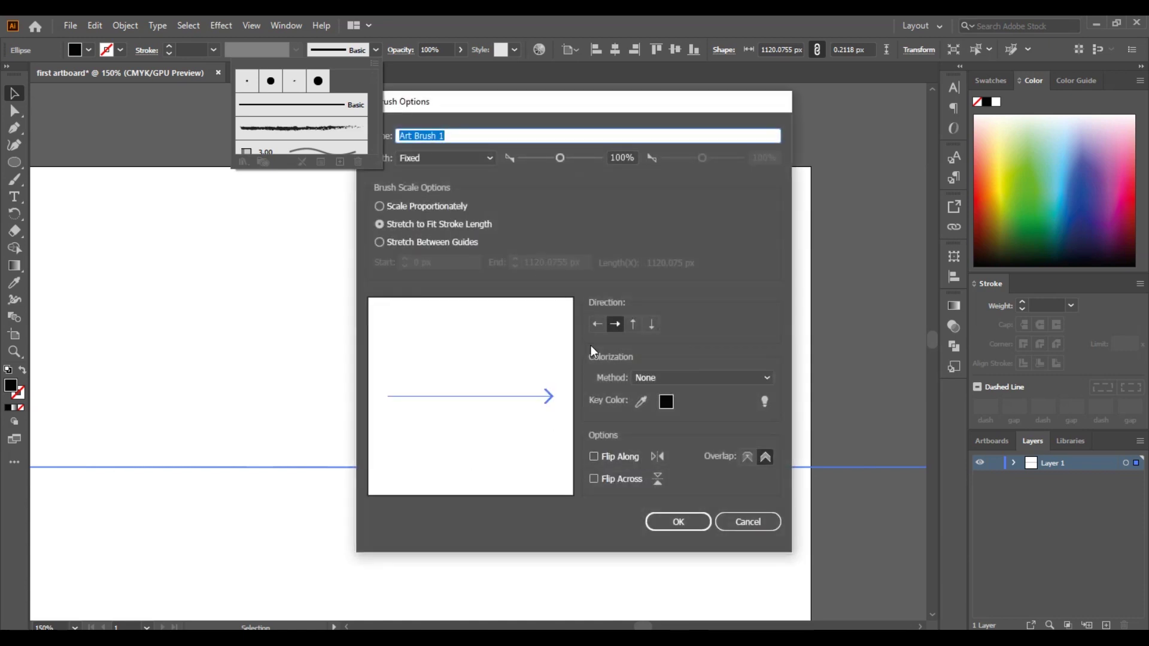
{"action": "left_click", "coordinate": [682, 522]}
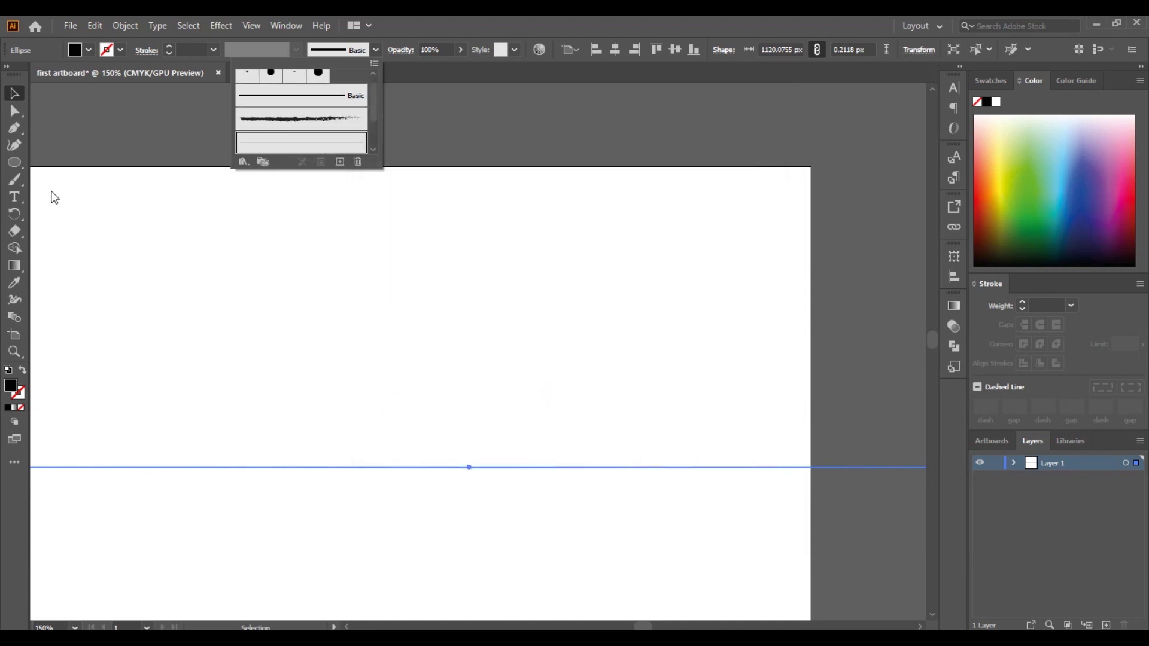
{"action": "left_click", "coordinate": [14, 179]}
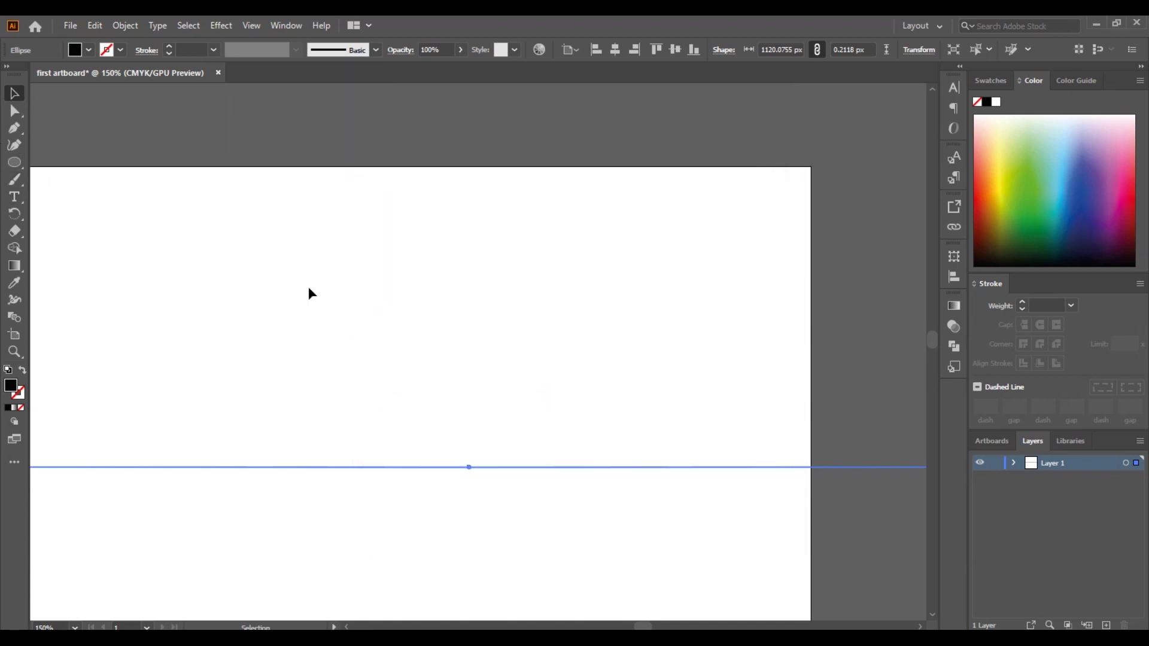
Paint a thin wavy stroke with Art Brush 1 using the Paintbrush tool.
{"action": "left_click", "coordinate": [15, 180]}
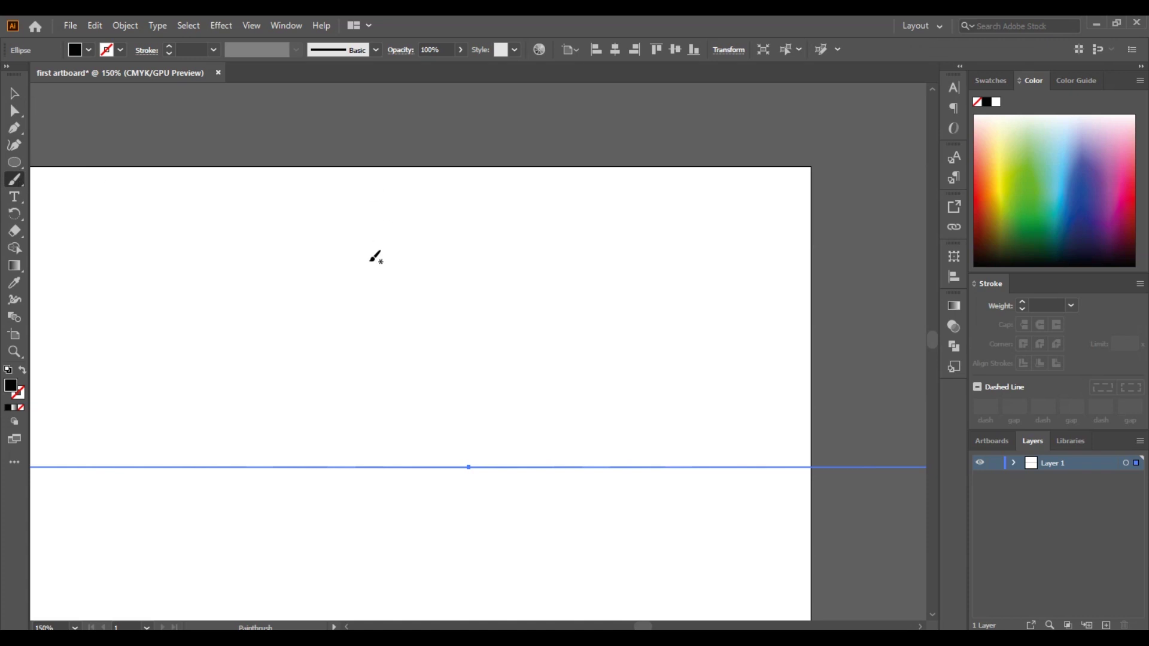
{"action": "mouse_move", "coordinate": [286, 393]}
{"action": "left_mouse_down"}
{"action": "mouse_move", "coordinate": [375, 257]}
{"action": "mouse_move", "coordinate": [428, 366]}
{"action": "mouse_move", "coordinate": [586, 296]}
{"action": "left_mouse_up"}
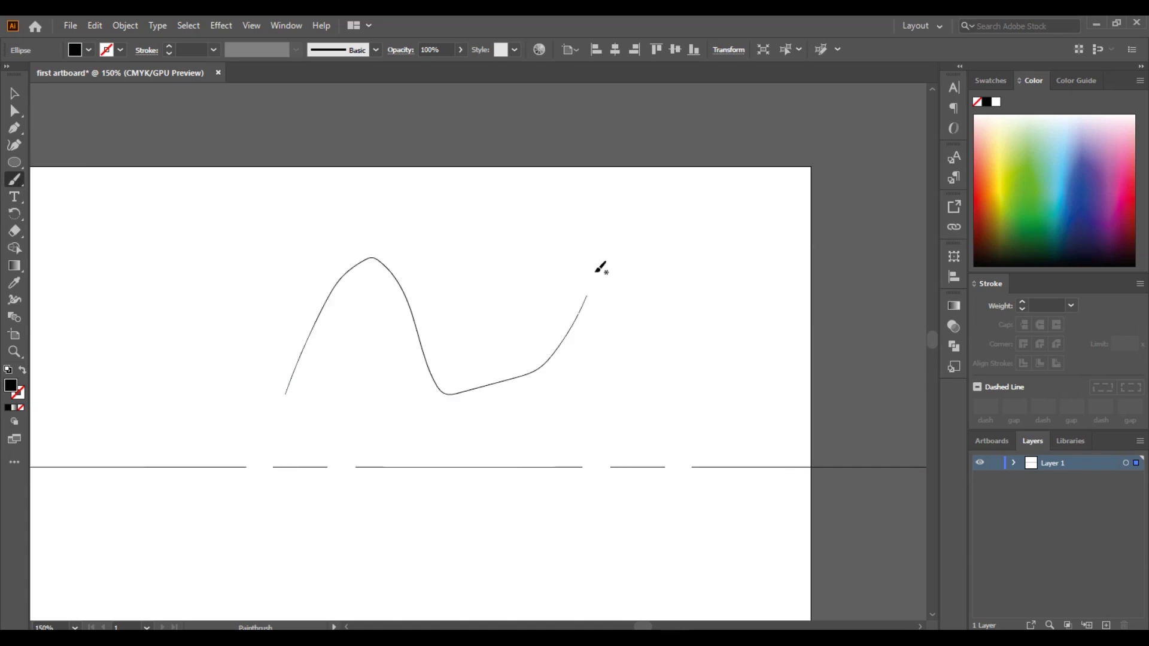
{"action": "scroll", "coordinate": [359, 374], "scroll_direction": "up", "scroll_amount": 2}
{"action": "scroll", "coordinate": [353, 375], "scroll_direction": "down", "scroll_amount": 1}
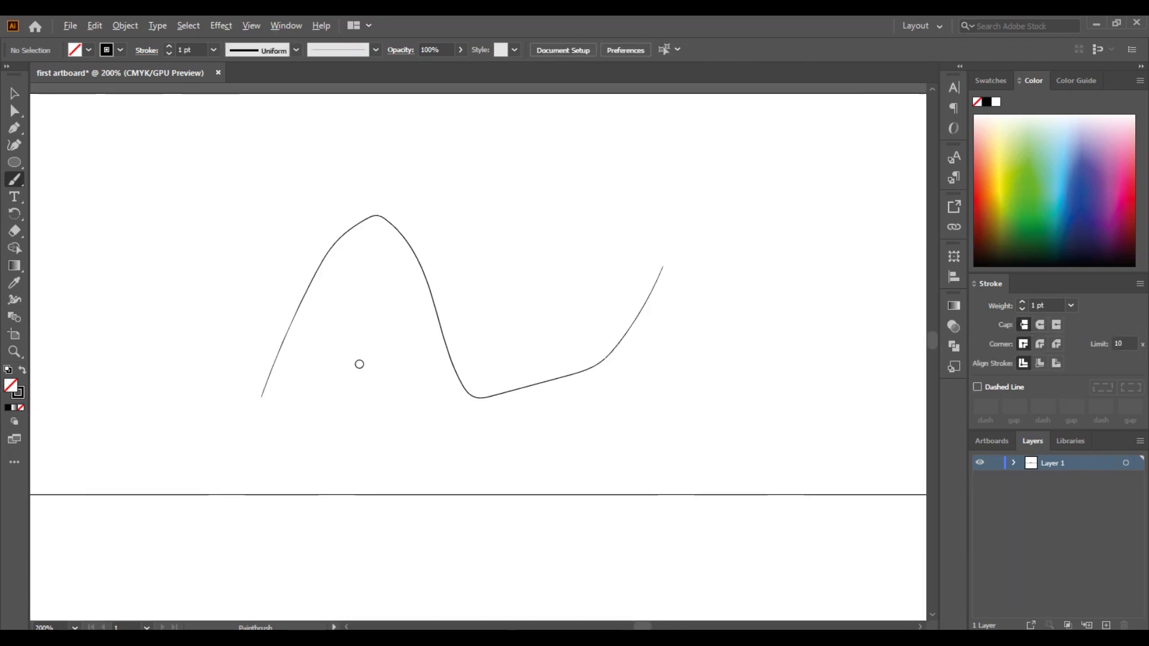
Set stroke weight to 10 pt and paint several thick wavy and looping strokes.
{"action": "left_click", "coordinate": [217, 49]}
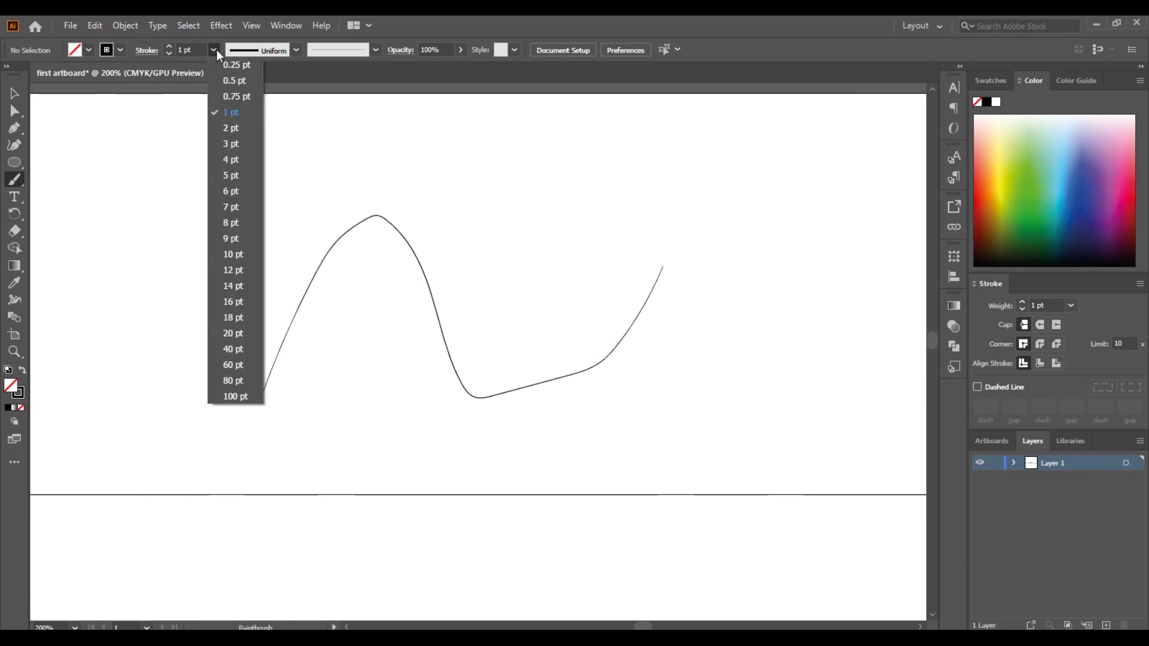
{"action": "left_click", "coordinate": [234, 253]}
{"action": "mouse_move", "coordinate": [92, 407]}
{"action": "left_mouse_down"}
{"action": "mouse_move", "coordinate": [193, 352]}
{"action": "mouse_move", "coordinate": [348, 450]}
{"action": "mouse_move", "coordinate": [597, 341]}
{"action": "mouse_move", "coordinate": [596, 317]}
{"action": "left_mouse_up"}
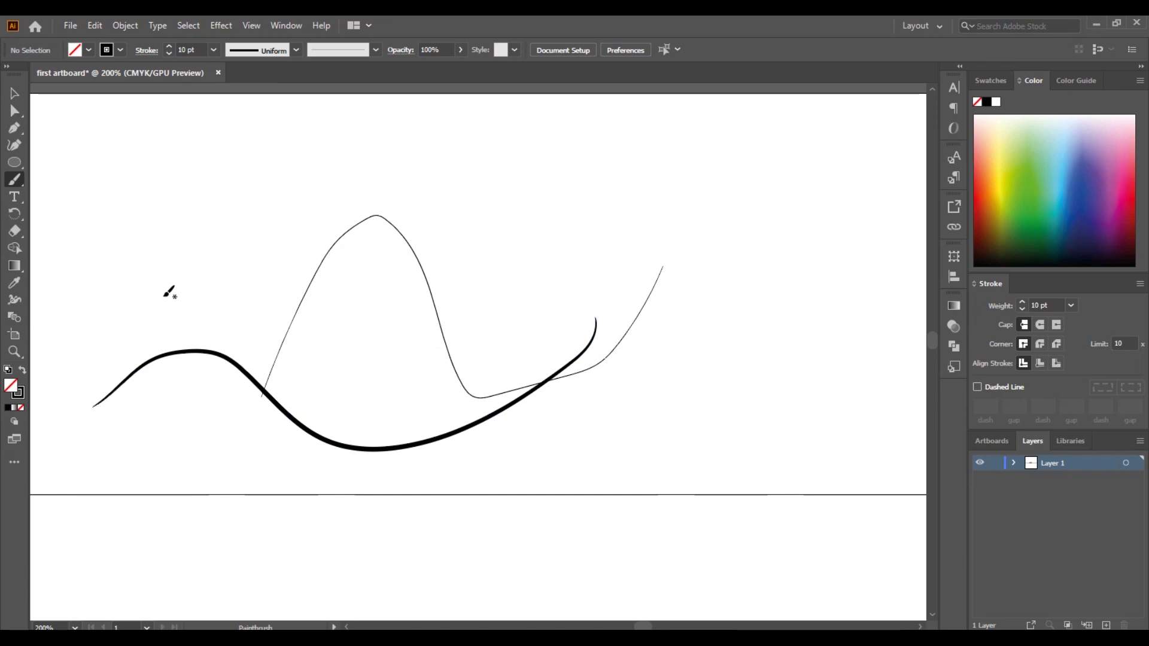
{"action": "mouse_move", "coordinate": [123, 279]}
{"action": "left_mouse_down"}
{"action": "mouse_move", "coordinate": [404, 340]}
{"action": "mouse_move", "coordinate": [543, 236]}
{"action": "mouse_move", "coordinate": [624, 242]}
{"action": "left_mouse_up"}
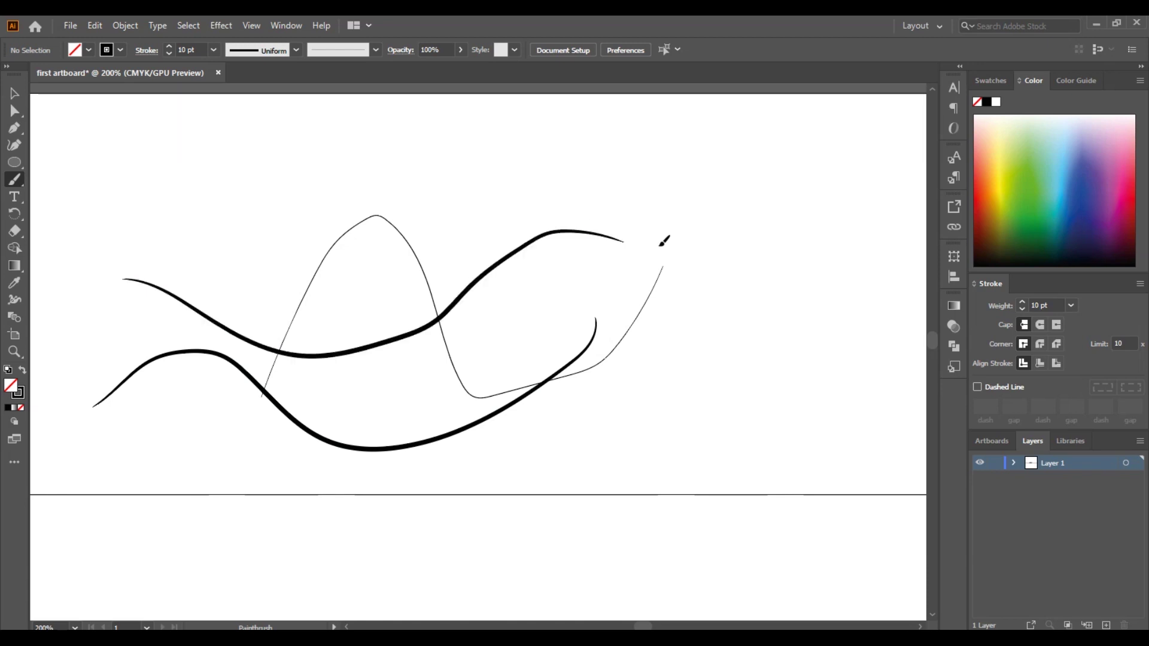
{"action": "scroll", "coordinate": [268, 378], "scroll_direction": "up", "scroll_amount": 4}
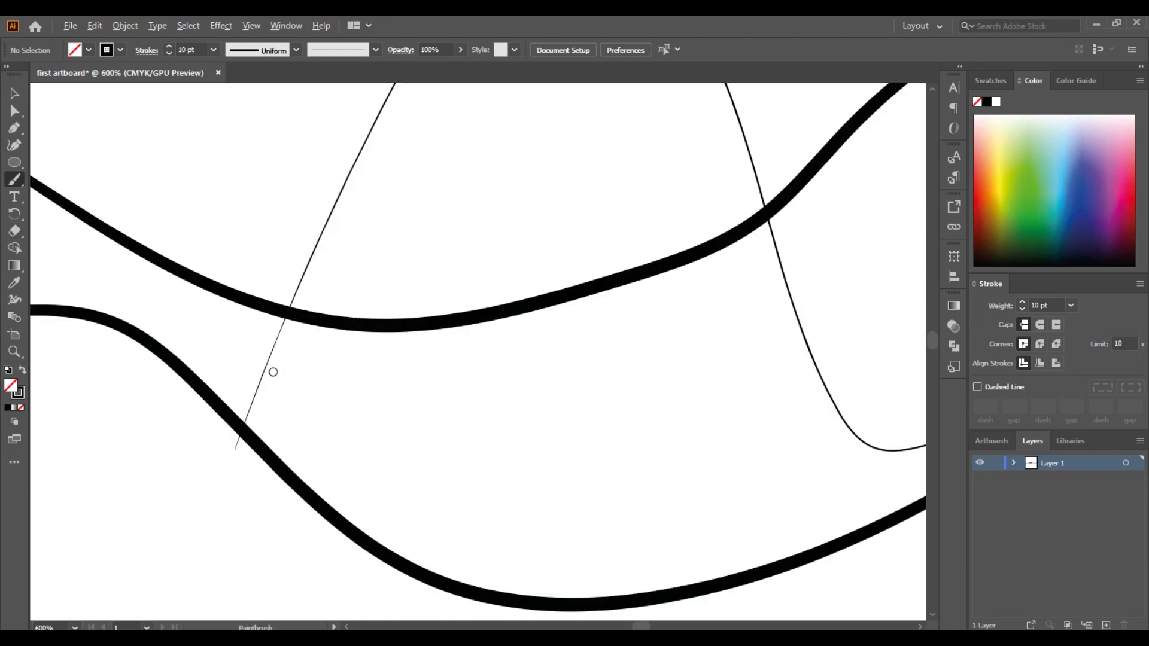
{"action": "scroll", "coordinate": [278, 362], "scroll_direction": "down", "scroll_amount": 4}
{"action": "mouse_move", "coordinate": [103, 234]}
{"action": "left_mouse_down"}
{"action": "mouse_move", "coordinate": [246, 145]}
{"action": "mouse_move", "coordinate": [470, 279]}
{"action": "left_mouse_up"}
{"action": "mouse_move", "coordinate": [614, 188]}
{"action": "left_mouse_down"}
{"action": "mouse_move", "coordinate": [405, 282]}
{"action": "mouse_move", "coordinate": [432, 371]}
{"action": "left_mouse_up"}
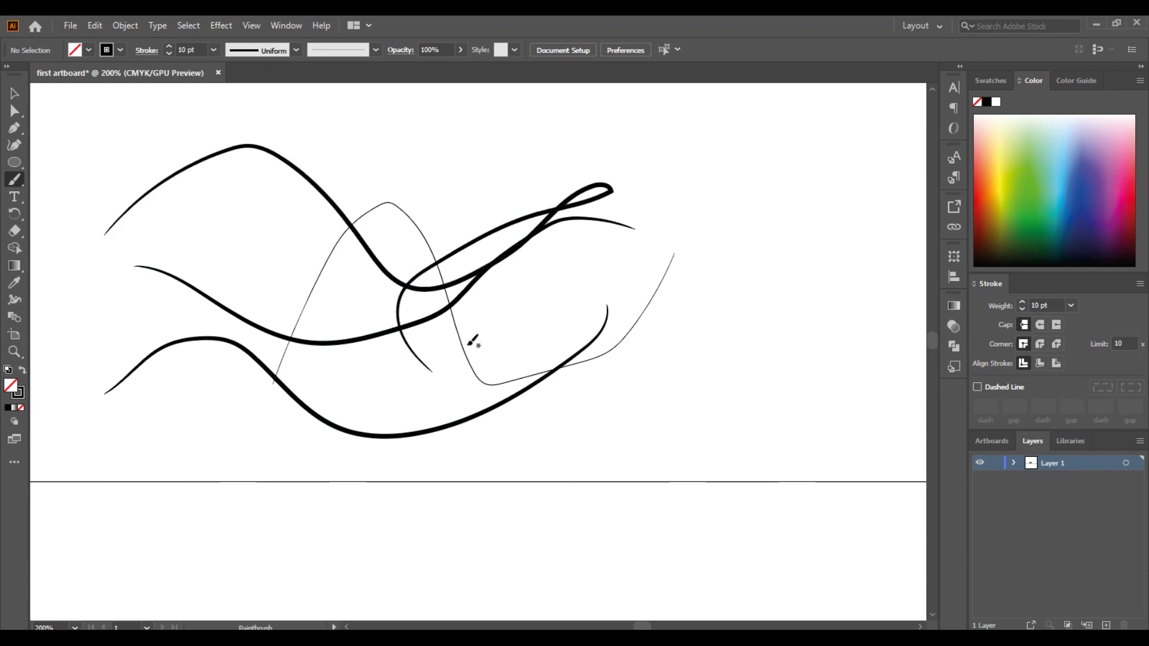
{"action": "scroll", "coordinate": [473, 341], "scroll_direction": "down", "scroll_amount": 7}
{"action": "scroll", "coordinate": [487, 357], "scroll_direction": "up", "scroll_amount": 4}
{"action": "scroll", "coordinate": [489, 358], "scroll_direction": "down", "scroll_amount": 2}
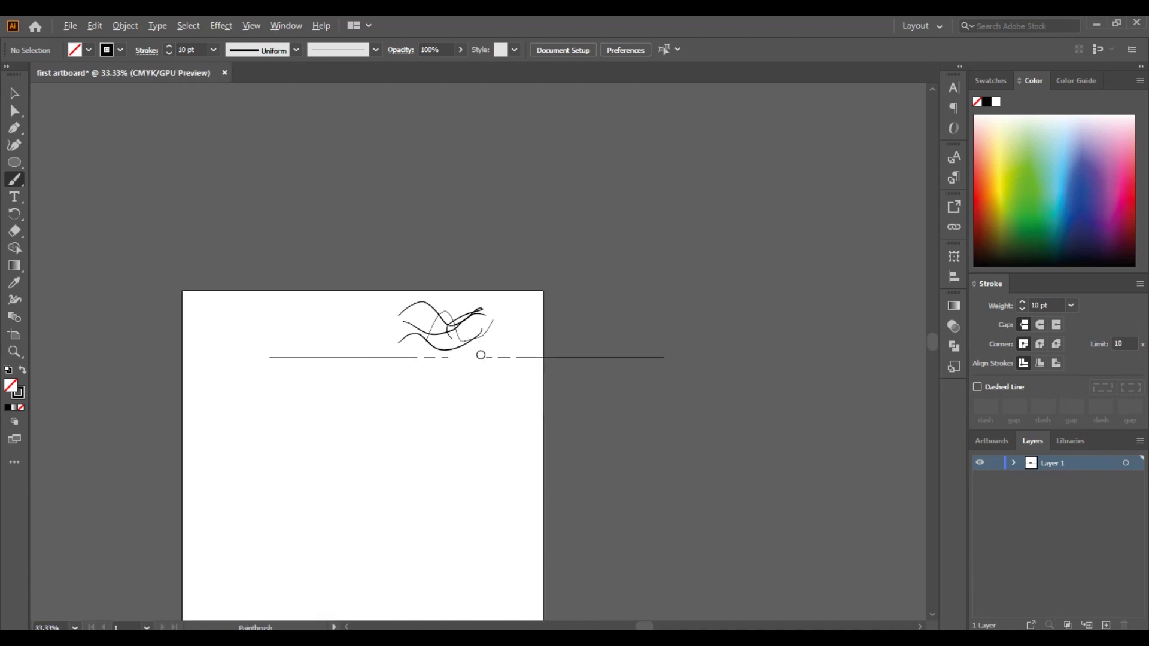
{"action": "left_click", "coordinate": [14, 94]}
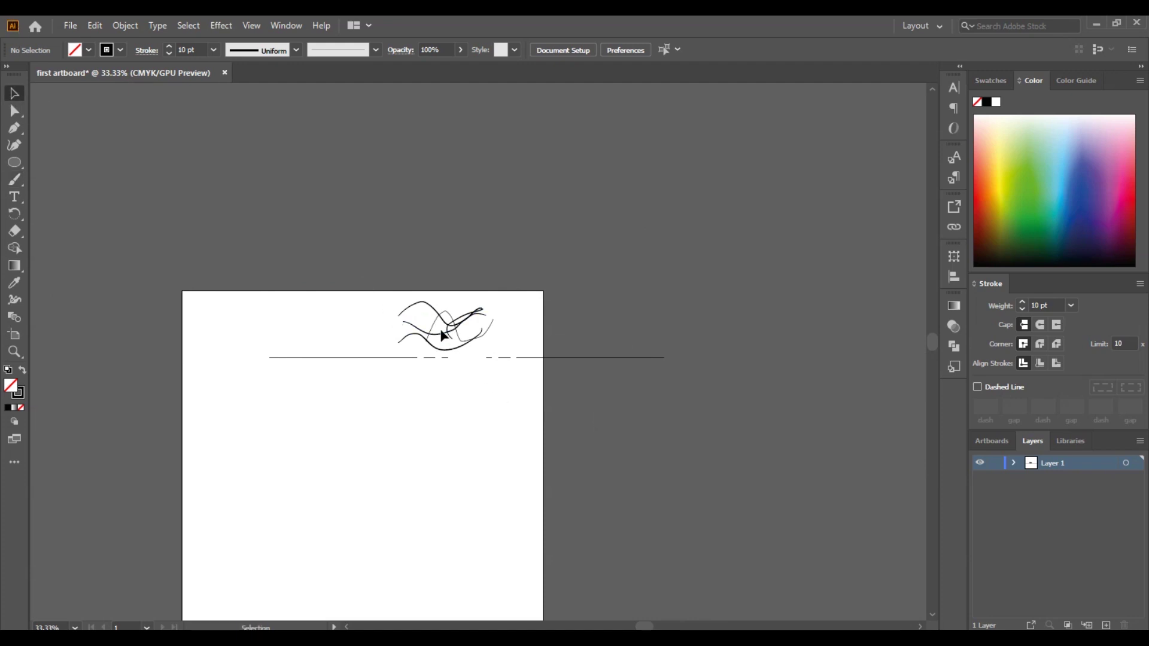
Move the Art Brush 1 strokes and hairline ellipse up onto the pasteboard above the artboard.
{"action": "scroll", "coordinate": [392, 359], "scroll_direction": "up", "scroll_amount": 3}
{"action": "scroll", "coordinate": [393, 359], "scroll_direction": "down", "scroll_amount": 1}
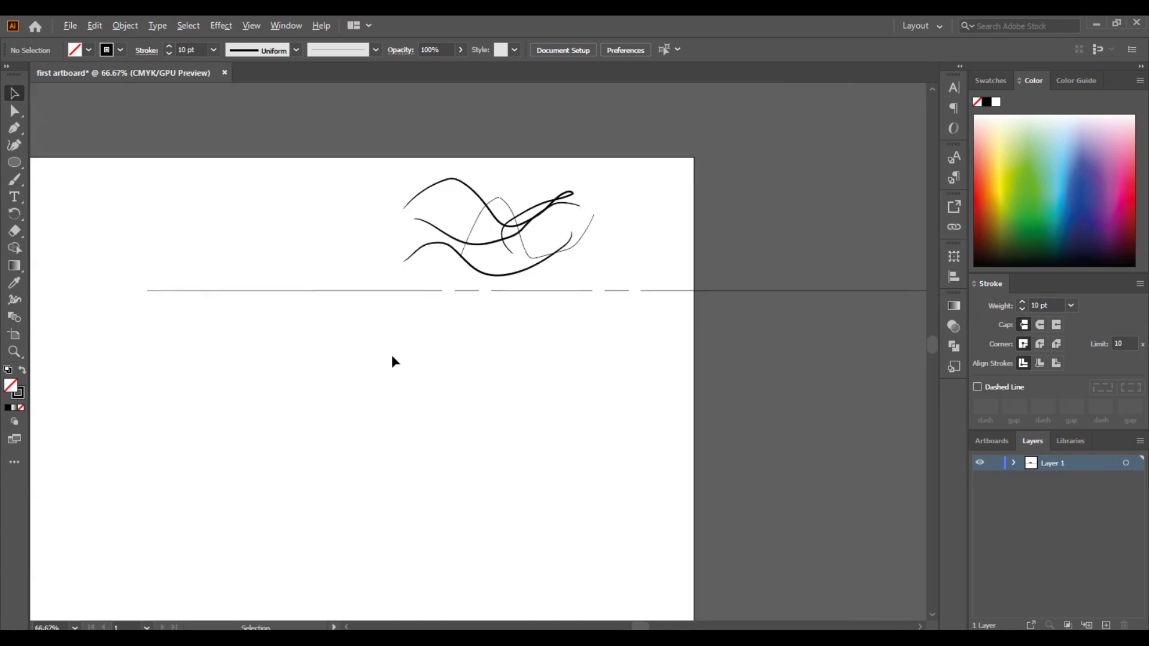
{"action": "left_click_drag", "start_coordinate": [399, 181], "coordinate": [609, 396]}
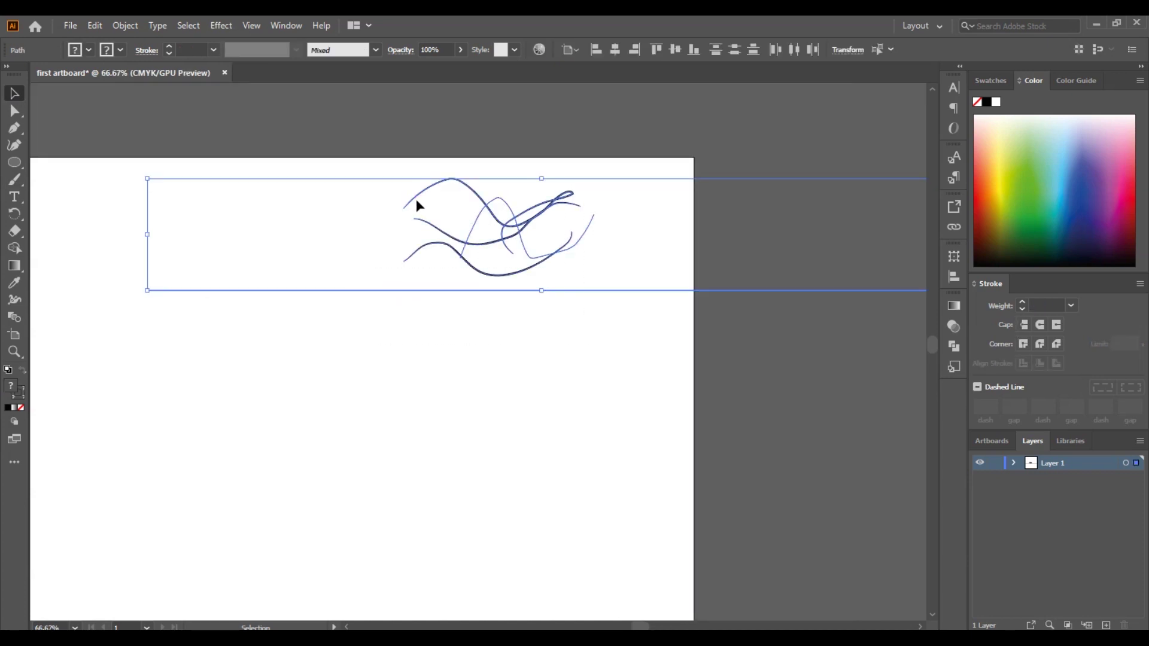
{"action": "left_click_drag", "start_coordinate": [473, 261], "coordinate": [383, 144]}
{"action": "left_click_drag", "start_coordinate": [304, 159], "coordinate": [558, 381]}
{"action": "left_click_drag", "start_coordinate": [499, 250], "coordinate": [400, 154]}
Pan the view right and bring up the brush list.
{"action": "key", "text": "space"}
{"action": "left_click_drag", "start_coordinate": [215, 362], "coordinate": [369, 367]}
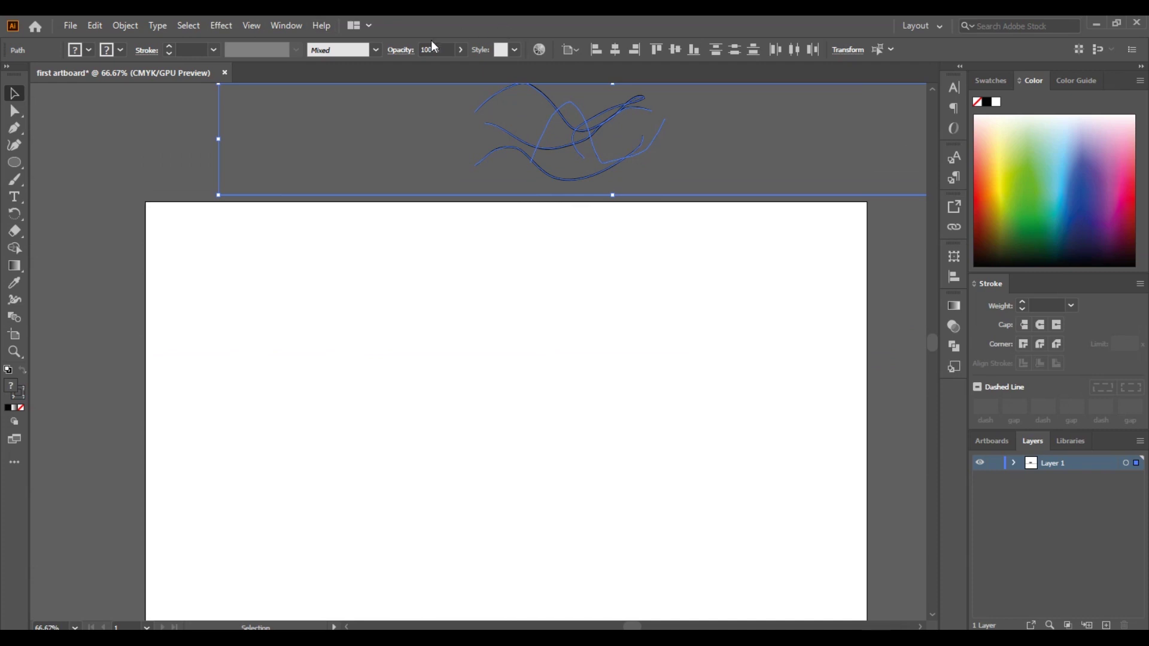
{"action": "left_click", "coordinate": [375, 49]}
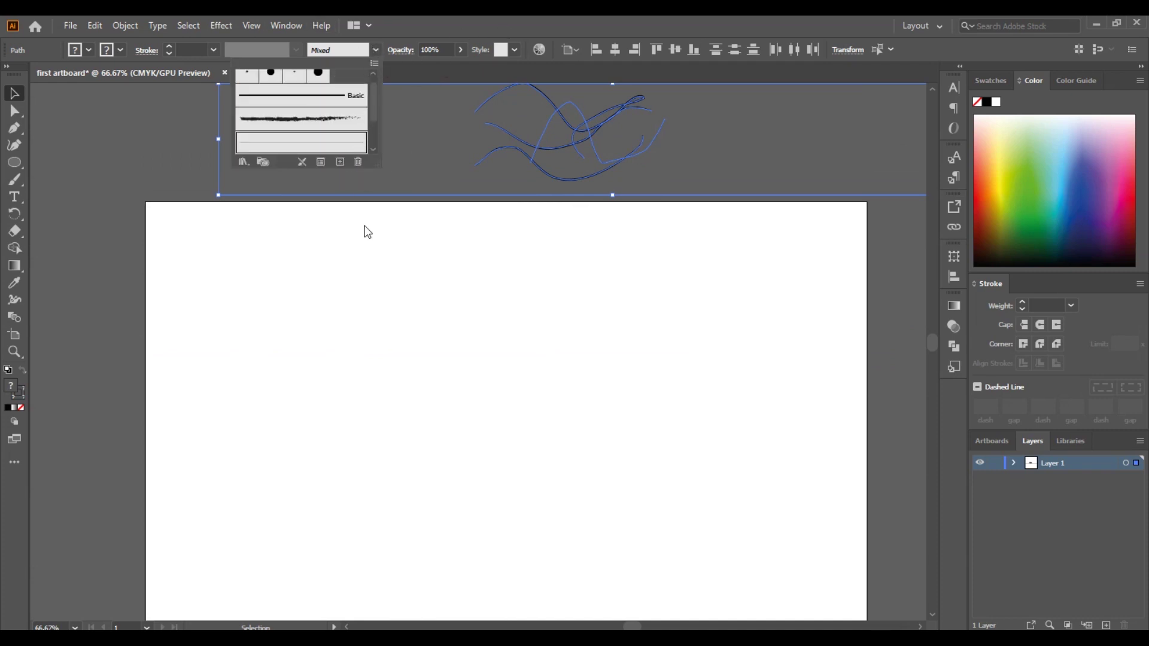
Cancel a first new-brush attempt and deselect the moved curves.
{"action": "left_click", "coordinate": [340, 161]}
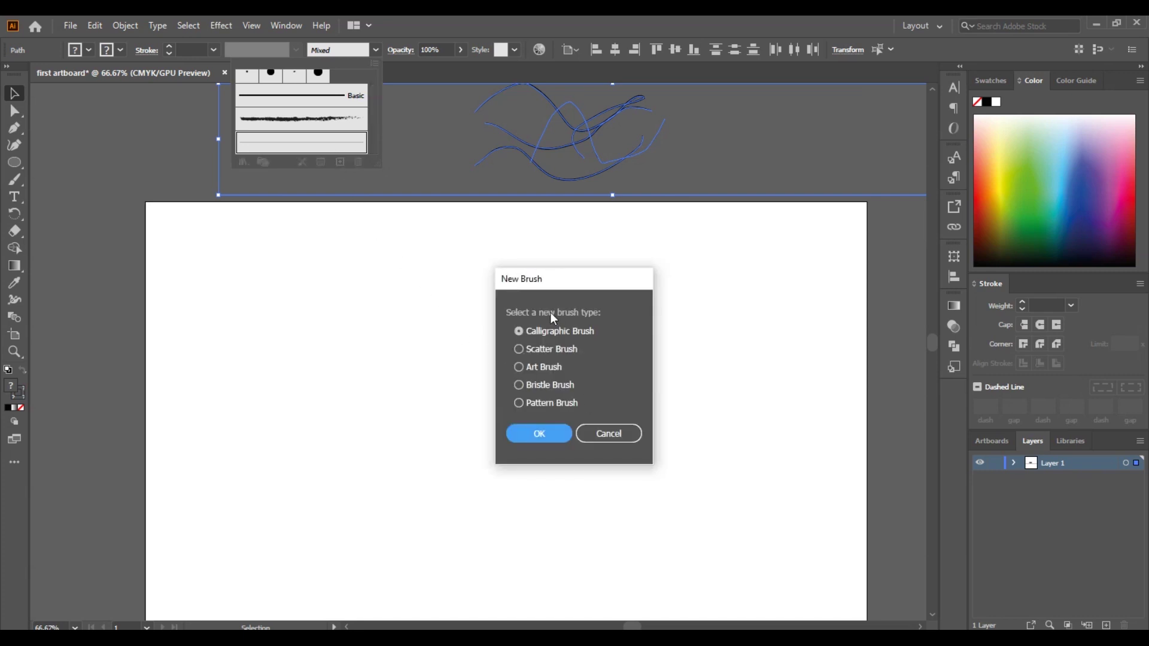
{"action": "left_click", "coordinate": [627, 433]}
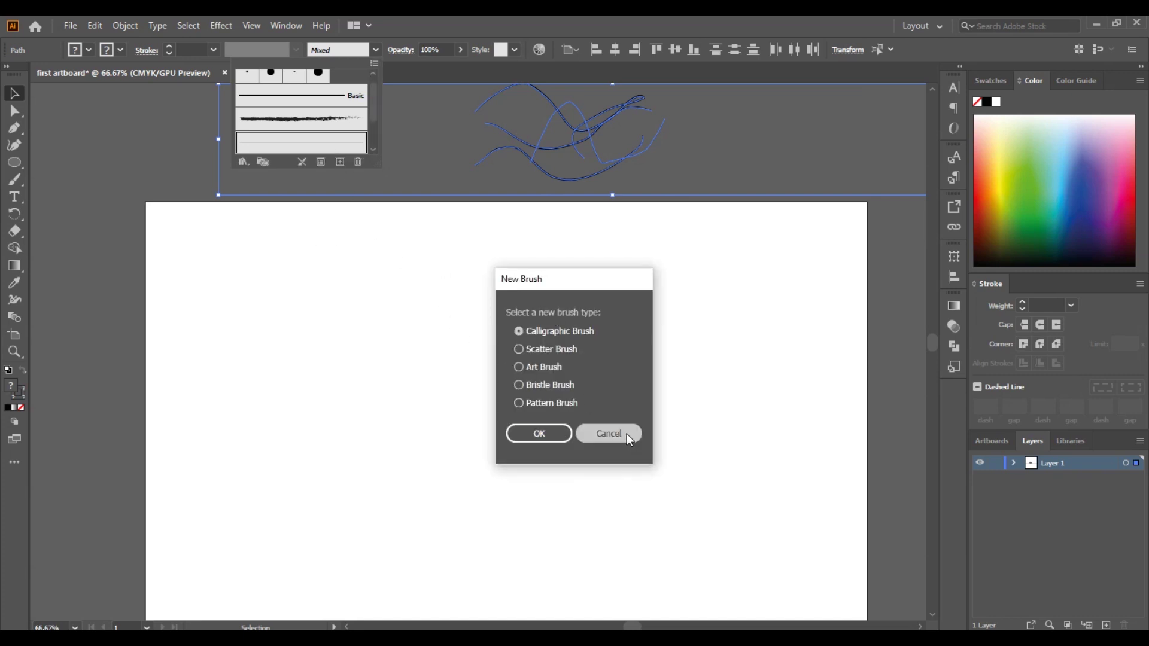
{"action": "left_click", "coordinate": [293, 233]}
{"action": "left_click", "coordinate": [105, 145]}
Create Calligraphic Brush 1 at 4 pt, varying size by pen pressure with 4 pt variation.
{"action": "left_click", "coordinate": [373, 50]}
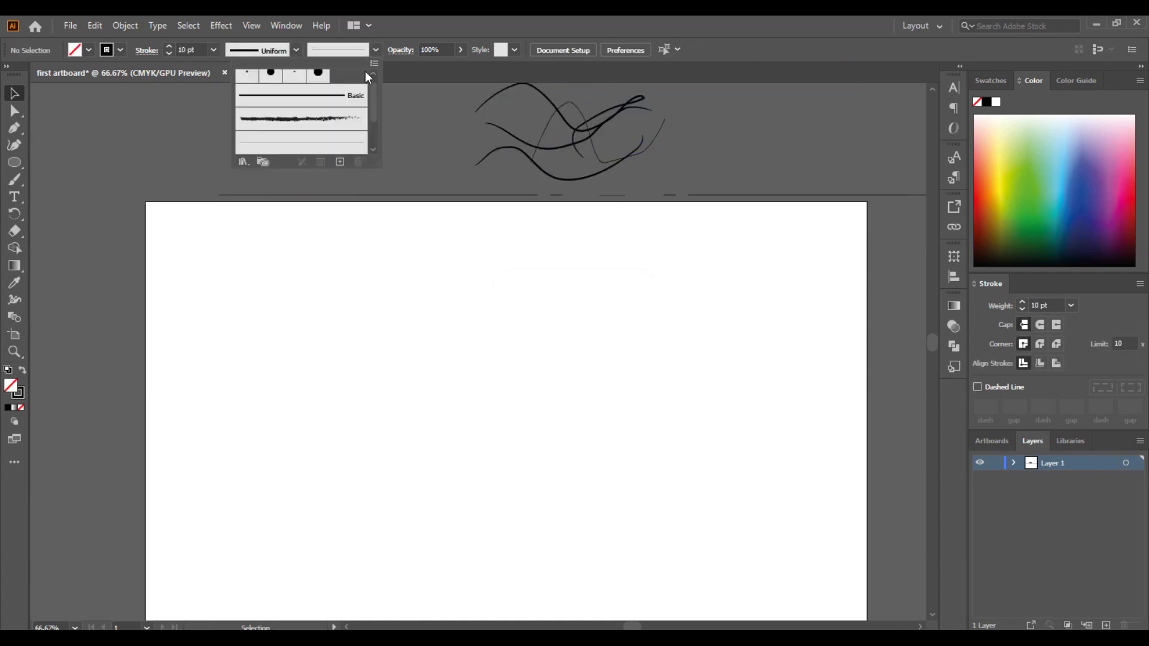
{"action": "left_click", "coordinate": [340, 163]}
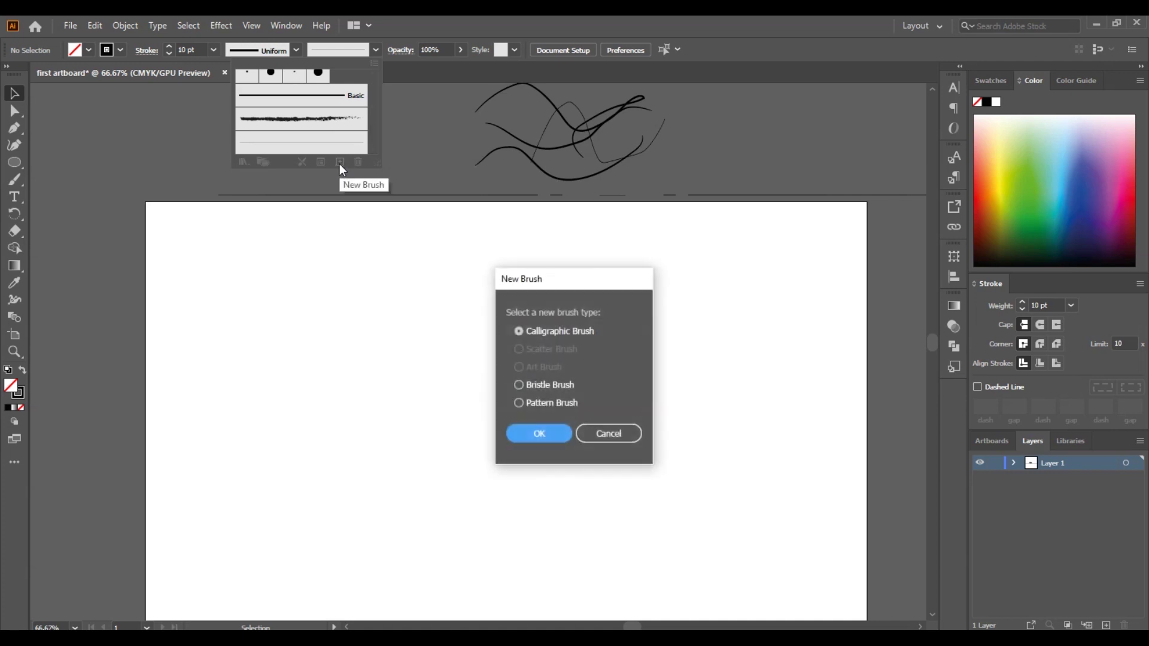
{"action": "left_click", "coordinate": [553, 333]}
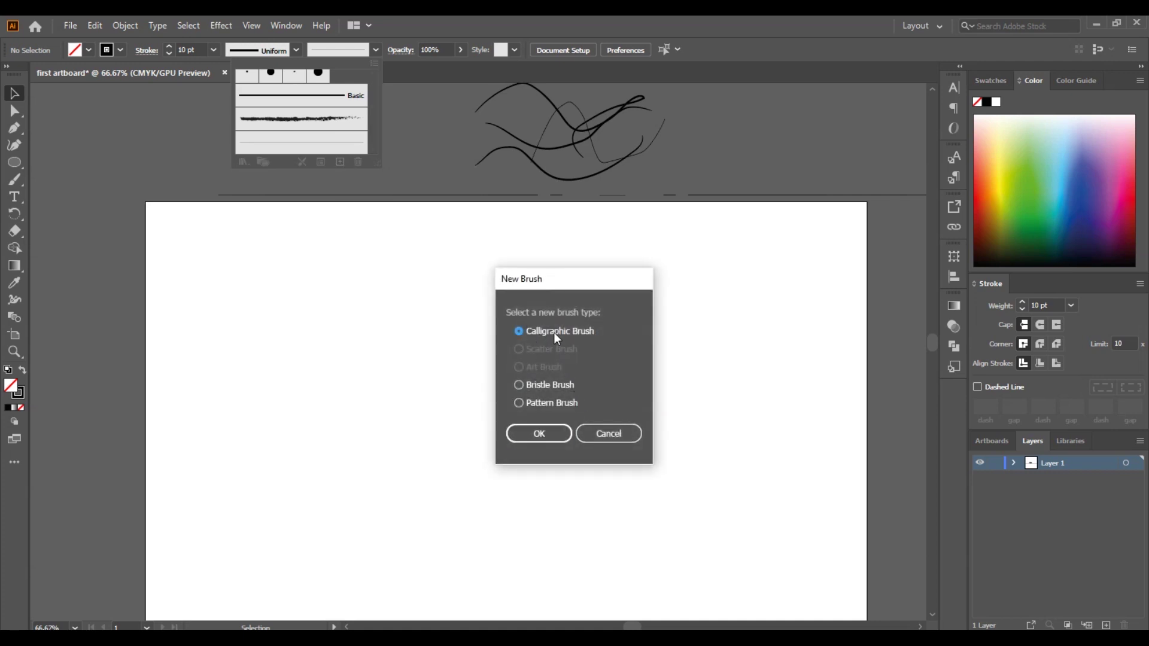
{"action": "left_click", "coordinate": [538, 433]}
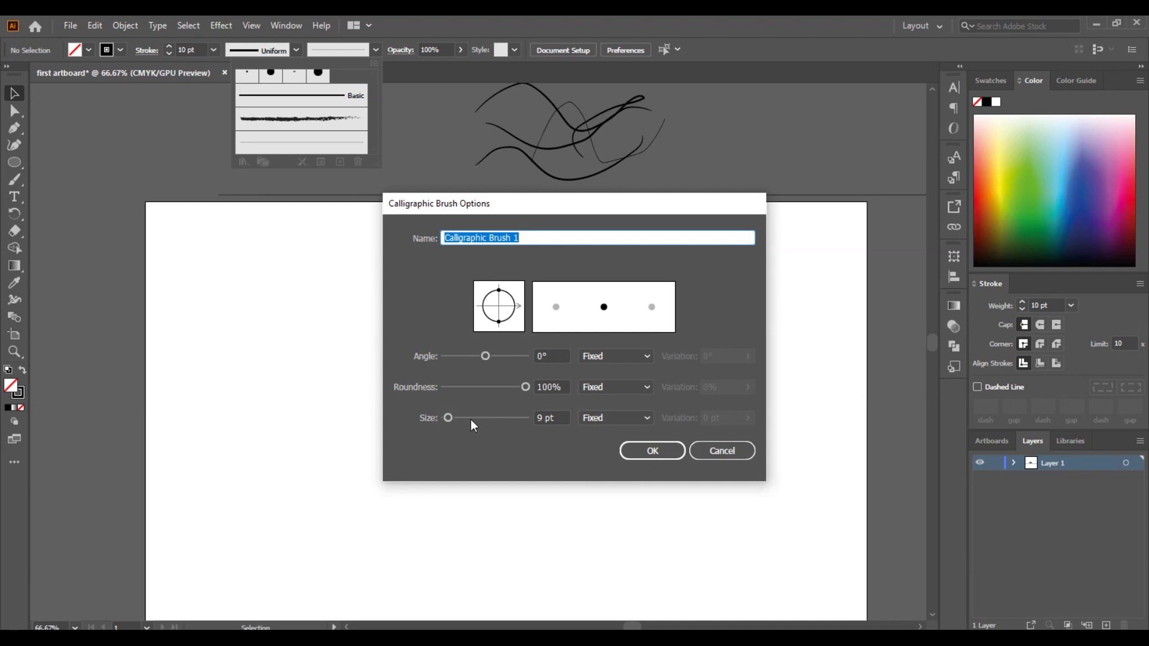
{"action": "left_click_drag", "start_coordinate": [446, 420], "coordinate": [446, 418]}
{"action": "left_click", "coordinate": [639, 416]}
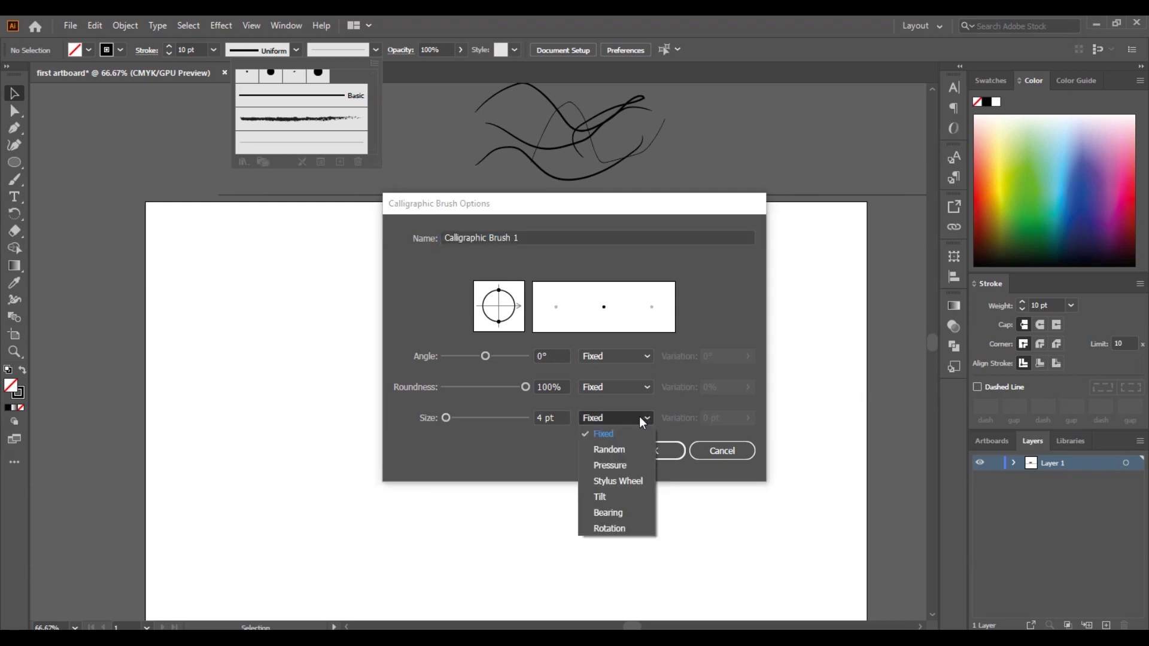
{"action": "left_click", "coordinate": [620, 465]}
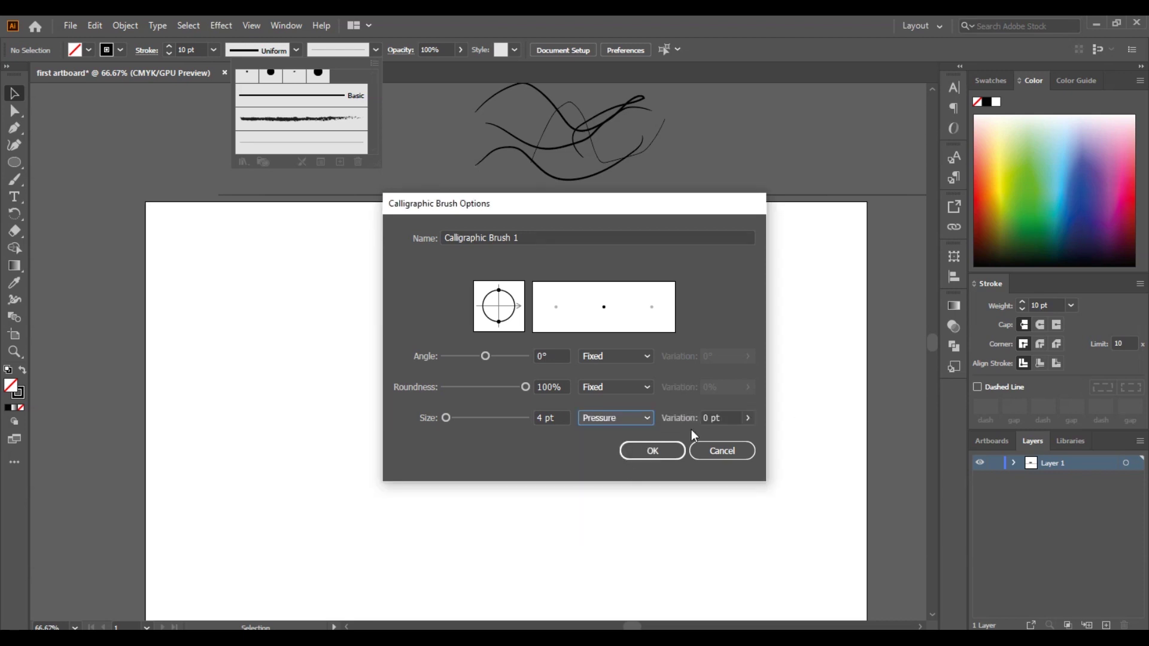
{"action": "left_click", "coordinate": [749, 418]}
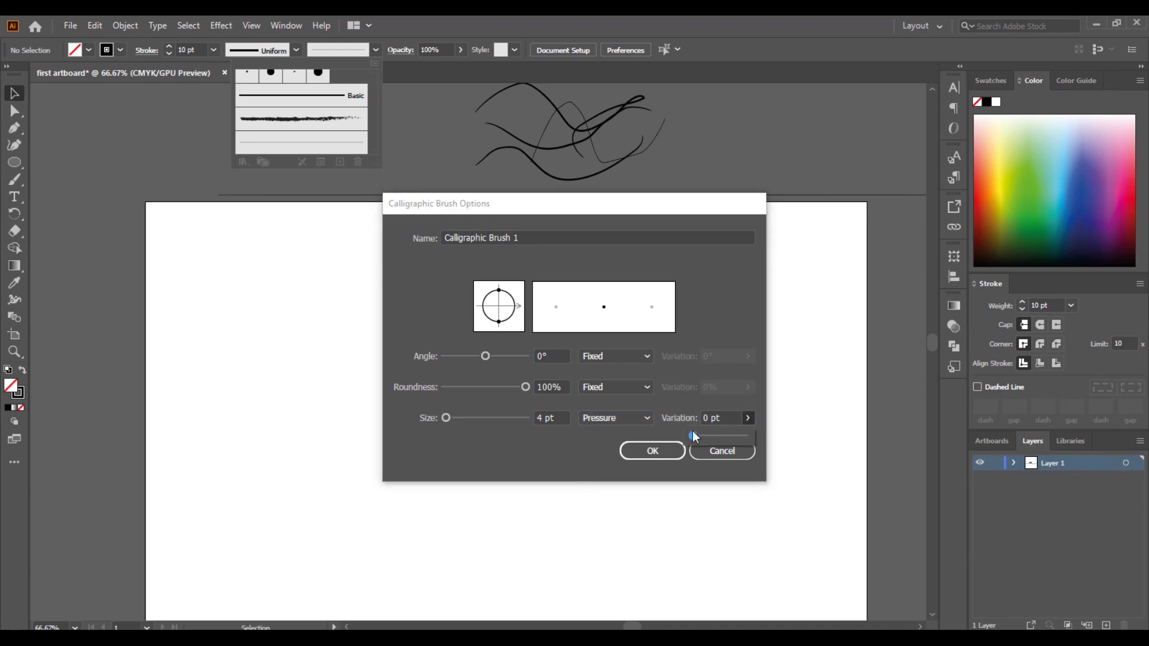
{"action": "left_click_drag", "start_coordinate": [694, 435], "coordinate": [742, 441]}
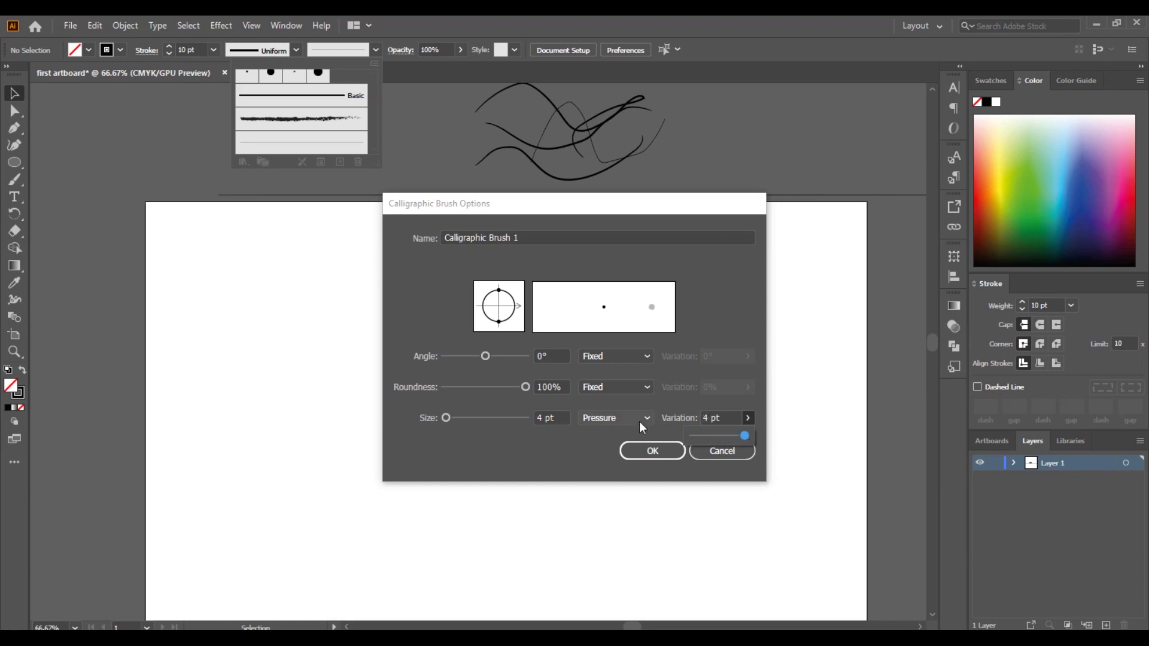
{"action": "left_click", "coordinate": [616, 452]}
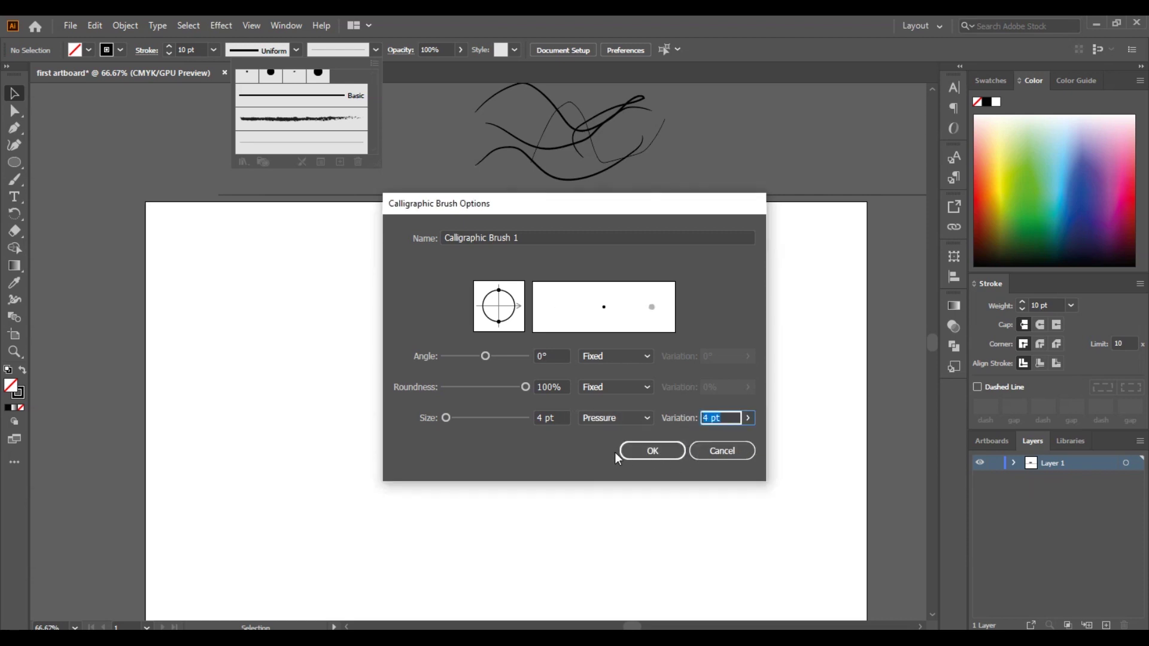
{"action": "left_click", "coordinate": [663, 450]}
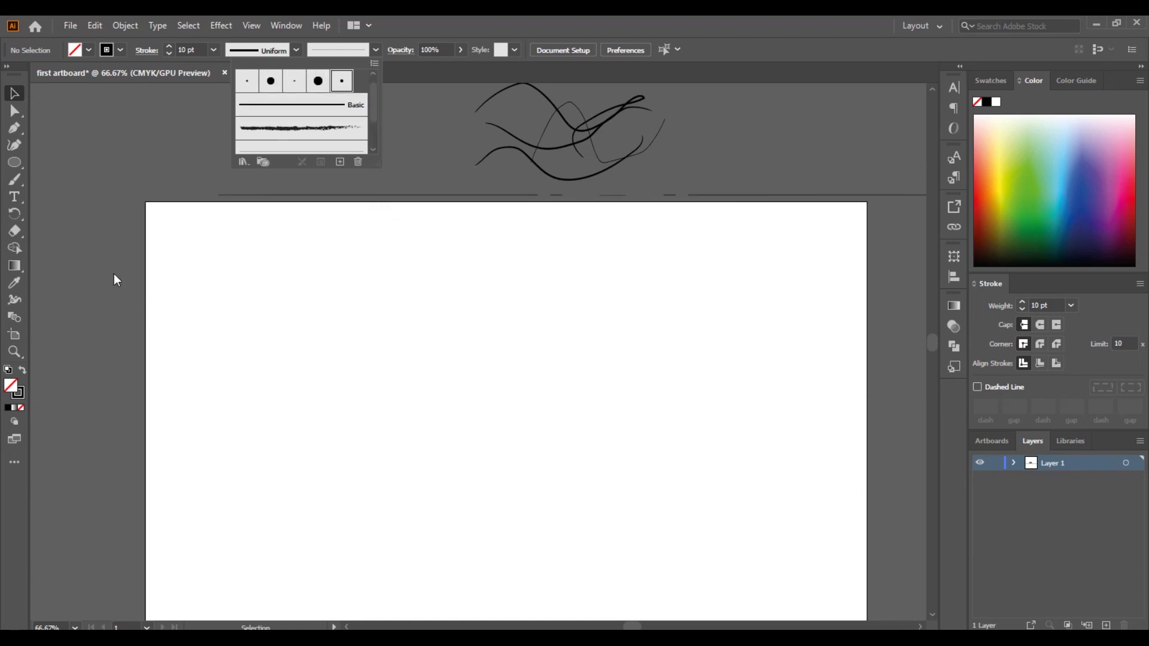
Paint a thin wavy test stroke with the calligraphic brush.
{"action": "left_click", "coordinate": [15, 182]}
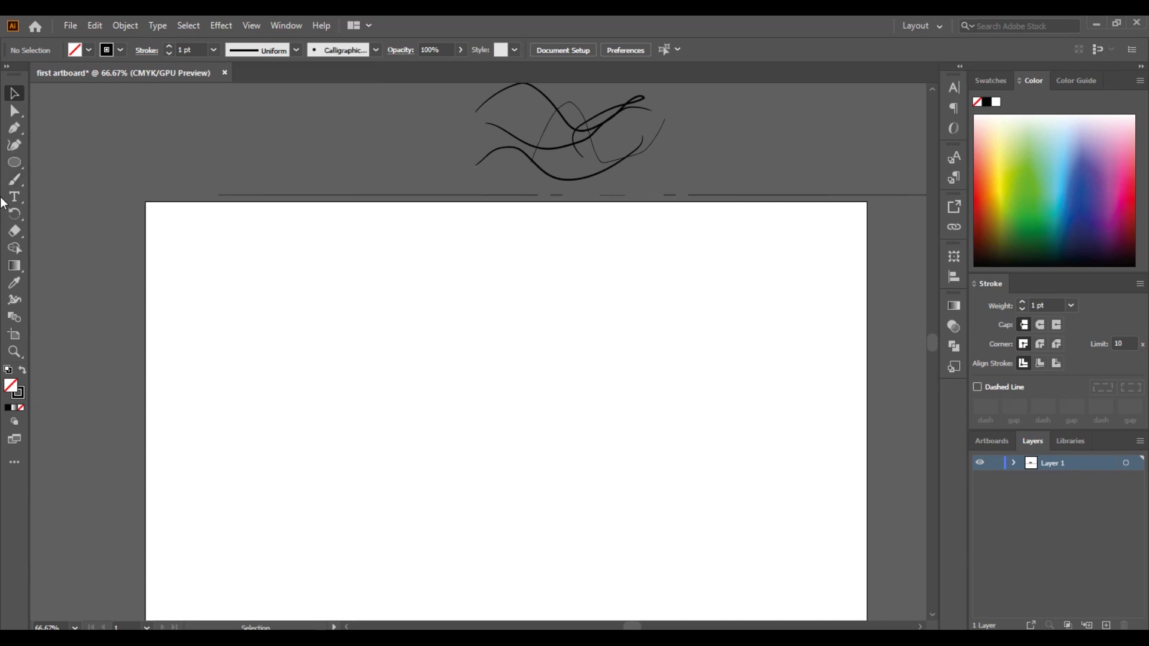
{"action": "left_click", "coordinate": [17, 179]}
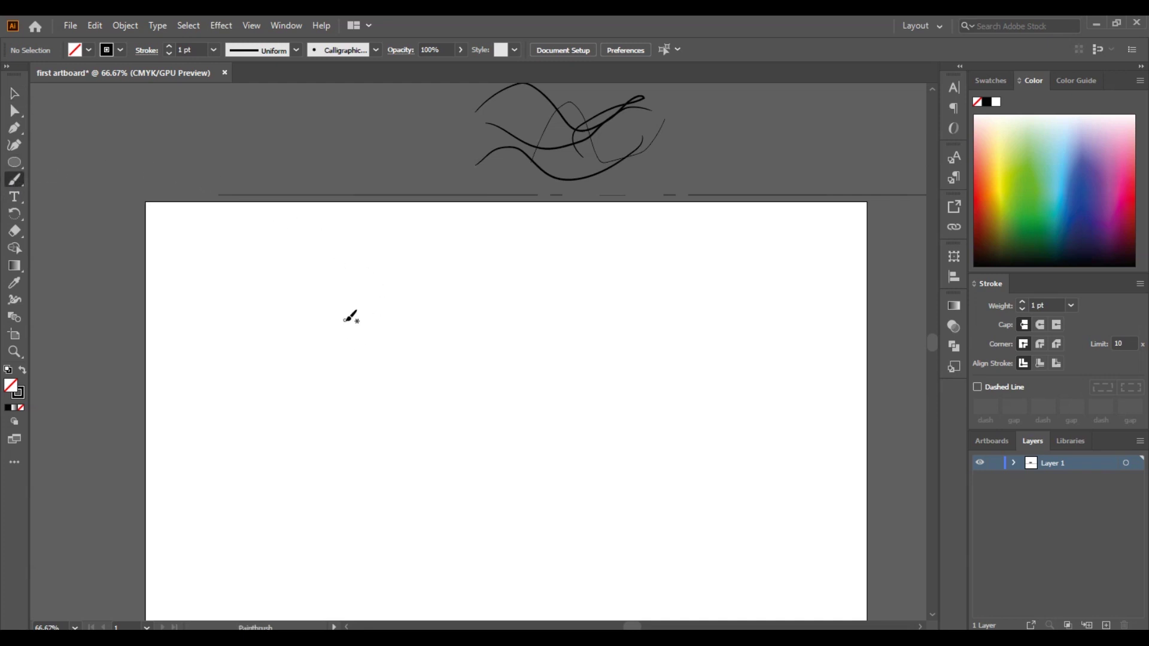
{"action": "mouse_move", "coordinate": [349, 247]}
{"action": "left_mouse_down"}
{"action": "mouse_move", "coordinate": [329, 290]}
{"action": "mouse_move", "coordinate": [409, 298]}
{"action": "mouse_move", "coordinate": [415, 344]}
{"action": "mouse_move", "coordinate": [358, 380]}
{"action": "mouse_move", "coordinate": [394, 427]}
{"action": "mouse_move", "coordinate": [500, 393]}
{"action": "mouse_move", "coordinate": [547, 446]}
{"action": "mouse_move", "coordinate": [585, 423]}
{"action": "mouse_move", "coordinate": [608, 430]}
{"action": "mouse_move", "coordinate": [742, 347]}
{"action": "mouse_move", "coordinate": [697, 312]}
{"action": "mouse_move", "coordinate": [620, 350]}
{"action": "mouse_move", "coordinate": [563, 308]}
{"action": "mouse_move", "coordinate": [634, 291]}
{"action": "mouse_move", "coordinate": [603, 256]}
{"action": "mouse_move", "coordinate": [541, 289]}
{"action": "mouse_move", "coordinate": [522, 336]}
{"action": "mouse_move", "coordinate": [473, 306]}
{"action": "left_mouse_up"}
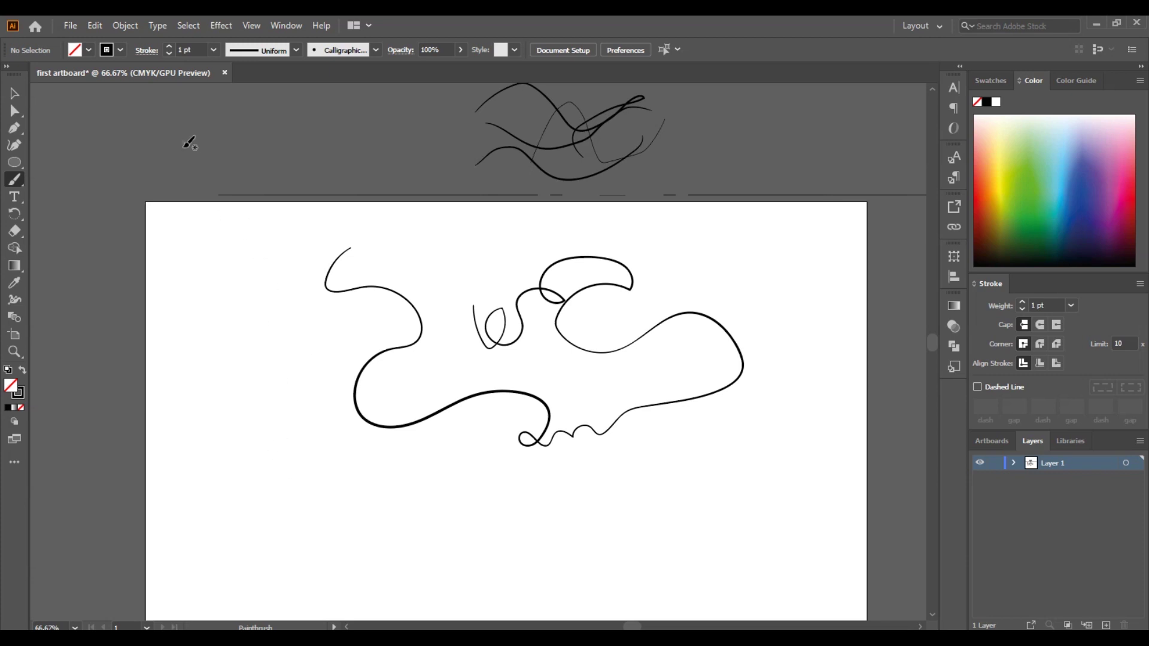
Set stroke weight to 6 pt and paint several thick S-curves and loops.
{"action": "left_click", "coordinate": [214, 47]}
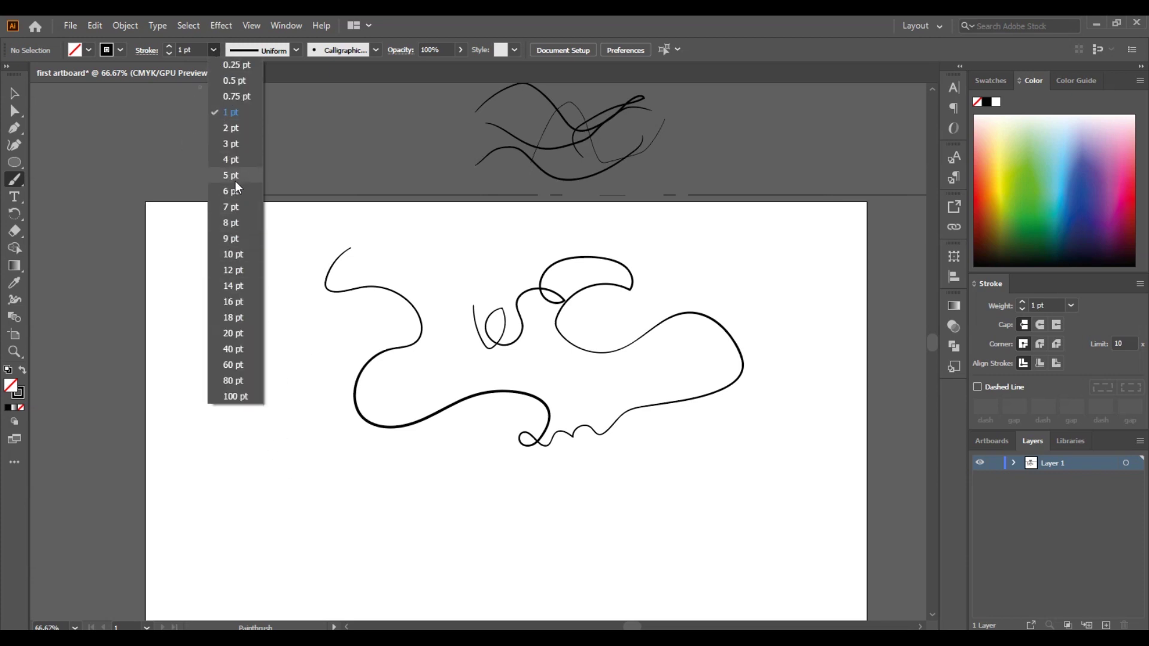
{"action": "left_click", "coordinate": [235, 191]}
{"action": "mouse_move", "coordinate": [257, 264]}
{"action": "left_mouse_down"}
{"action": "mouse_move", "coordinate": [234, 271]}
{"action": "mouse_move", "coordinate": [278, 347]}
{"action": "mouse_move", "coordinate": [248, 377]}
{"action": "left_mouse_up"}
{"action": "left_click_drag", "start_coordinate": [280, 441], "coordinate": [272, 495]}
{"action": "mouse_move", "coordinate": [458, 466]}
{"action": "left_mouse_down"}
{"action": "mouse_move", "coordinate": [379, 480]}
{"action": "mouse_move", "coordinate": [458, 493]}
{"action": "mouse_move", "coordinate": [418, 550]}
{"action": "left_mouse_up"}
{"action": "mouse_move", "coordinate": [625, 445]}
{"action": "left_mouse_down"}
{"action": "mouse_move", "coordinate": [670, 475]}
{"action": "mouse_move", "coordinate": [614, 511]}
{"action": "mouse_move", "coordinate": [624, 501]}
{"action": "mouse_move", "coordinate": [591, 483]}
{"action": "mouse_move", "coordinate": [587, 519]}
{"action": "mouse_move", "coordinate": [516, 547]}
{"action": "mouse_move", "coordinate": [558, 537]}
{"action": "mouse_move", "coordinate": [622, 564]}
{"action": "mouse_move", "coordinate": [659, 565]}
{"action": "mouse_move", "coordinate": [730, 526]}
{"action": "mouse_move", "coordinate": [833, 316]}
{"action": "mouse_move", "coordinate": [833, 285]}
{"action": "mouse_move", "coordinate": [796, 253]}
{"action": "mouse_move", "coordinate": [771, 287]}
{"action": "left_mouse_up"}
{"action": "mouse_move", "coordinate": [761, 353]}
{"action": "left_mouse_down"}
{"action": "mouse_move", "coordinate": [714, 428]}
{"action": "mouse_move", "coordinate": [744, 467]}
{"action": "mouse_move", "coordinate": [691, 476]}
{"action": "mouse_move", "coordinate": [728, 393]}
{"action": "mouse_move", "coordinate": [802, 347]}
{"action": "mouse_move", "coordinate": [652, 313]}
{"action": "mouse_move", "coordinate": [638, 398]}
{"action": "mouse_move", "coordinate": [694, 313]}
{"action": "left_mouse_up"}
{"action": "mouse_move", "coordinate": [424, 247]}
{"action": "left_mouse_down"}
{"action": "mouse_move", "coordinate": [465, 260]}
{"action": "mouse_move", "coordinate": [404, 329]}
{"action": "mouse_move", "coordinate": [297, 412]}
{"action": "mouse_move", "coordinate": [390, 438]}
{"action": "mouse_move", "coordinate": [338, 545]}
{"action": "mouse_move", "coordinate": [419, 583]}
{"action": "mouse_move", "coordinate": [533, 605]}
{"action": "mouse_move", "coordinate": [595, 594]}
{"action": "mouse_move", "coordinate": [490, 527]}
{"action": "mouse_move", "coordinate": [495, 412]}
{"action": "mouse_move", "coordinate": [470, 306]}
{"action": "mouse_move", "coordinate": [556, 259]}
{"action": "left_mouse_up"}
Undo two strokes, paint two more long looping strokes, then undo again.
{"action": "key", "text": "ctrl+z"}
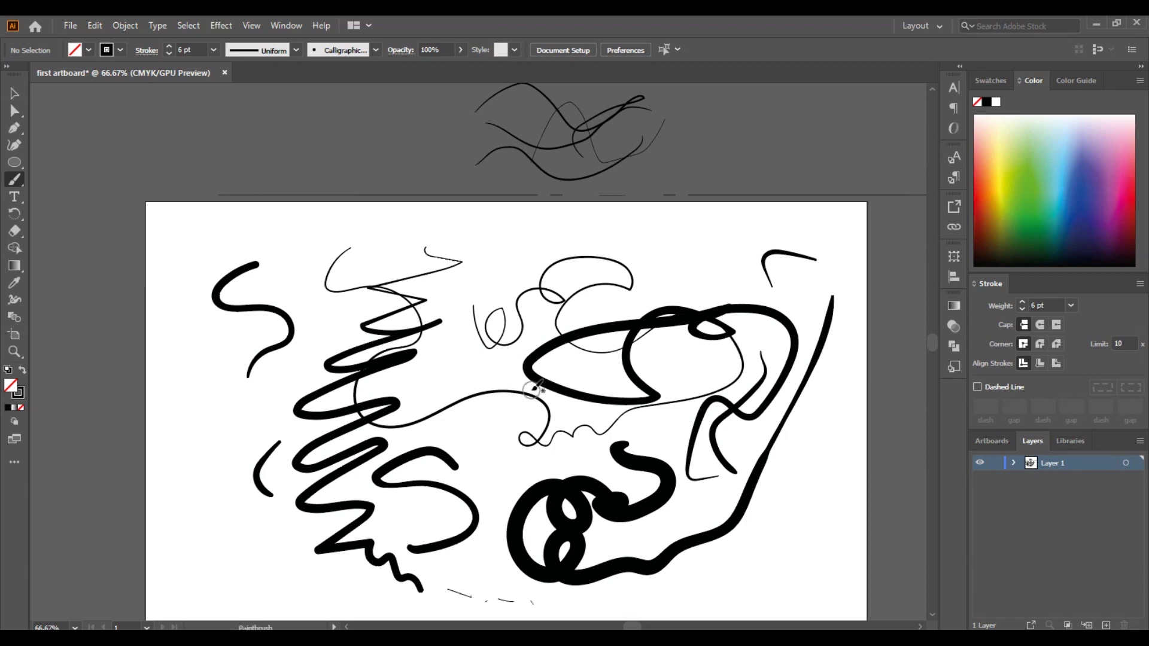
{"action": "key", "text": "ctrl+z"}
{"action": "key", "text": "ctrl+z"}
{"action": "key", "text": "ctrl+z"}
{"action": "key", "text": "ctrl+z"}
{"action": "key", "text": "ctrl+z"}
{"action": "key", "text": "ctrl+z"}
{"action": "key", "text": "ctrl+z"}
{"action": "key", "text": "ctrl+z"}
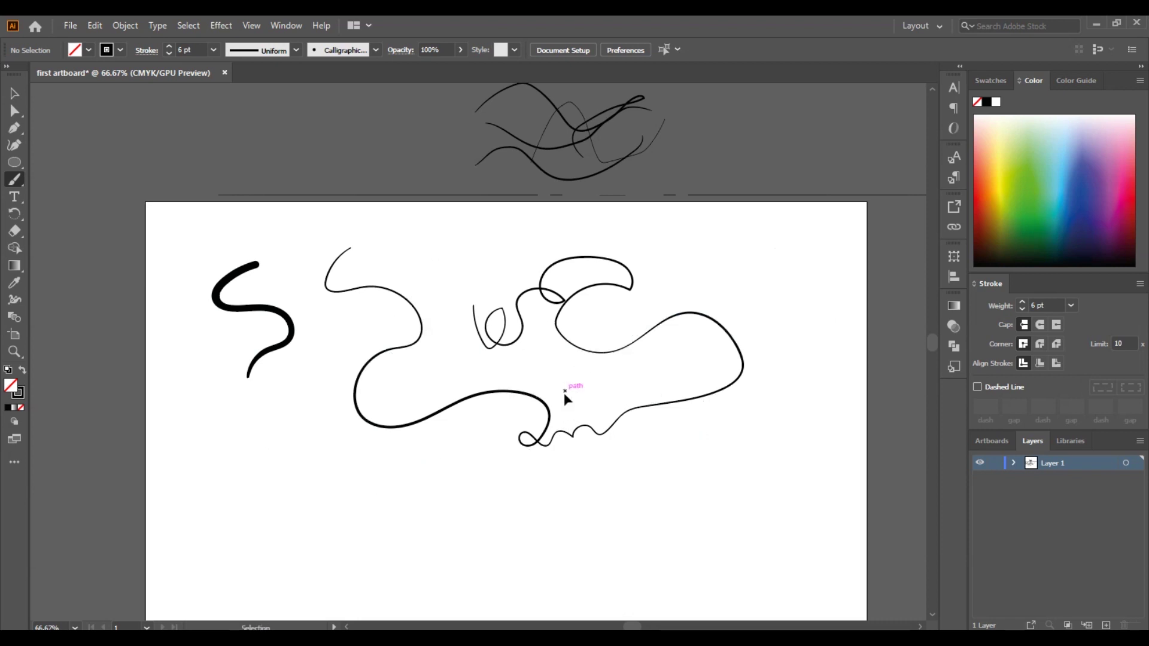
{"action": "mouse_move", "coordinate": [805, 312]}
{"action": "left_mouse_down"}
{"action": "mouse_move", "coordinate": [718, 276]}
{"action": "mouse_move", "coordinate": [595, 547]}
{"action": "mouse_move", "coordinate": [640, 500]}
{"action": "left_mouse_up"}
{"action": "mouse_move", "coordinate": [564, 362]}
{"action": "left_mouse_down"}
{"action": "mouse_move", "coordinate": [658, 317]}
{"action": "mouse_move", "coordinate": [363, 437]}
{"action": "mouse_move", "coordinate": [556, 286]}
{"action": "mouse_move", "coordinate": [568, 257]}
{"action": "mouse_move", "coordinate": [467, 321]}
{"action": "mouse_move", "coordinate": [464, 532]}
{"action": "left_mouse_up"}
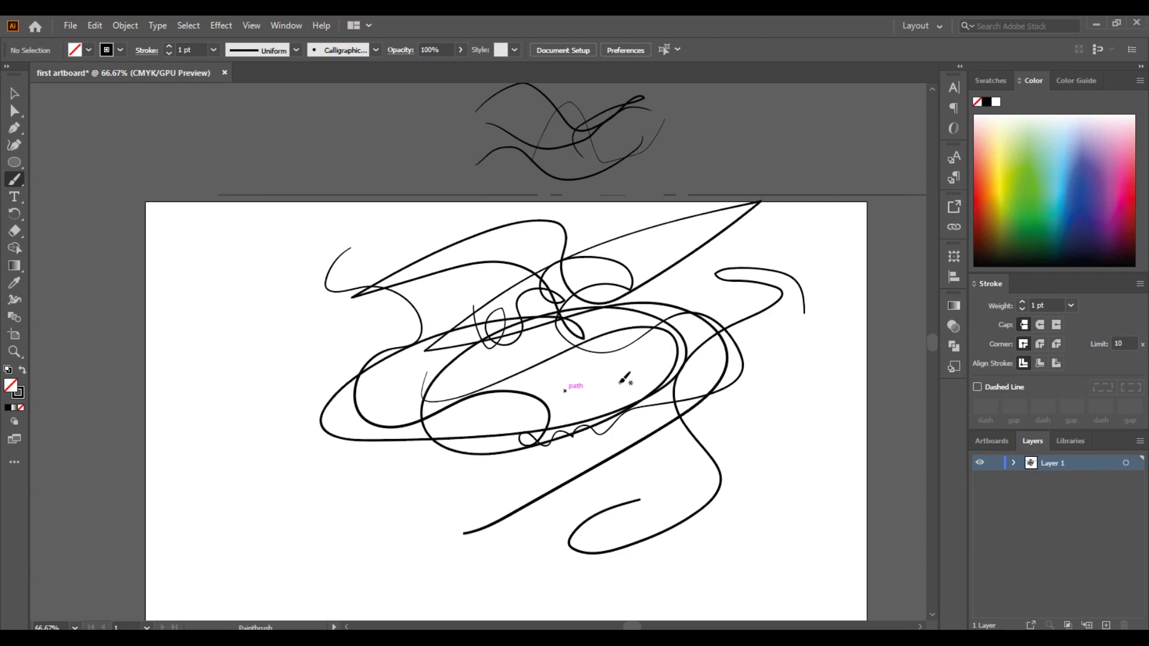
{"action": "key", "text": "ctrl+z"}
{"action": "key", "text": "ctrl+z"}
{"action": "key", "text": "ctrl+z"}
{"action": "key", "text": "ctrl+z"}
{"action": "key", "text": "ctrl+z"}
{"action": "key", "text": "ctrl+z"}
{"action": "key", "text": "ctrl+z"}
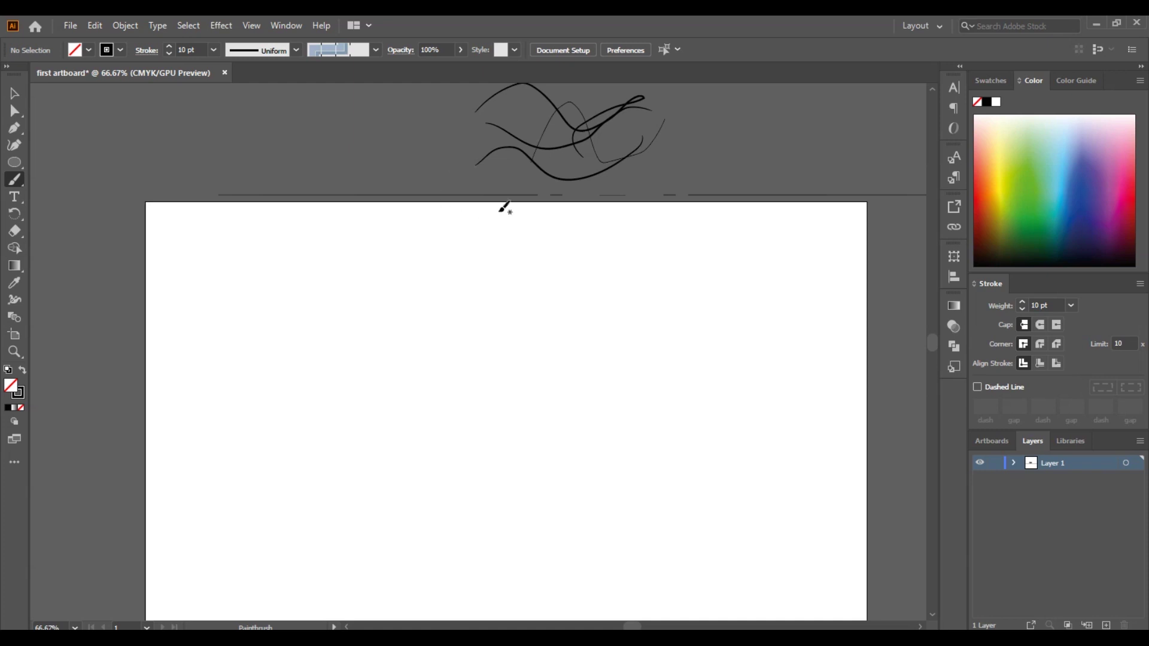
Undo the earlier curves and the long hairline until the artboard is empty.
{"action": "key", "text": "ctrl+z"}
{"action": "key", "text": "ctrl+z"}
{"action": "key", "text": "ctrl+z"}
{"action": "key", "text": "ctrl+z"}
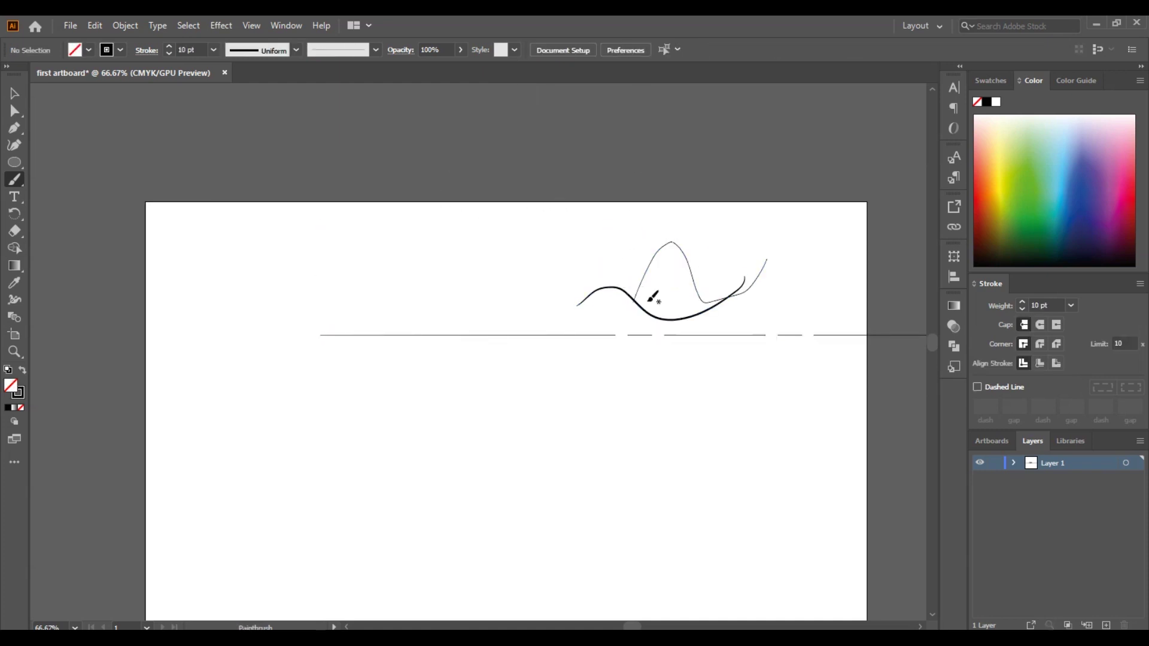
{"action": "key", "text": "ctrl+z"}
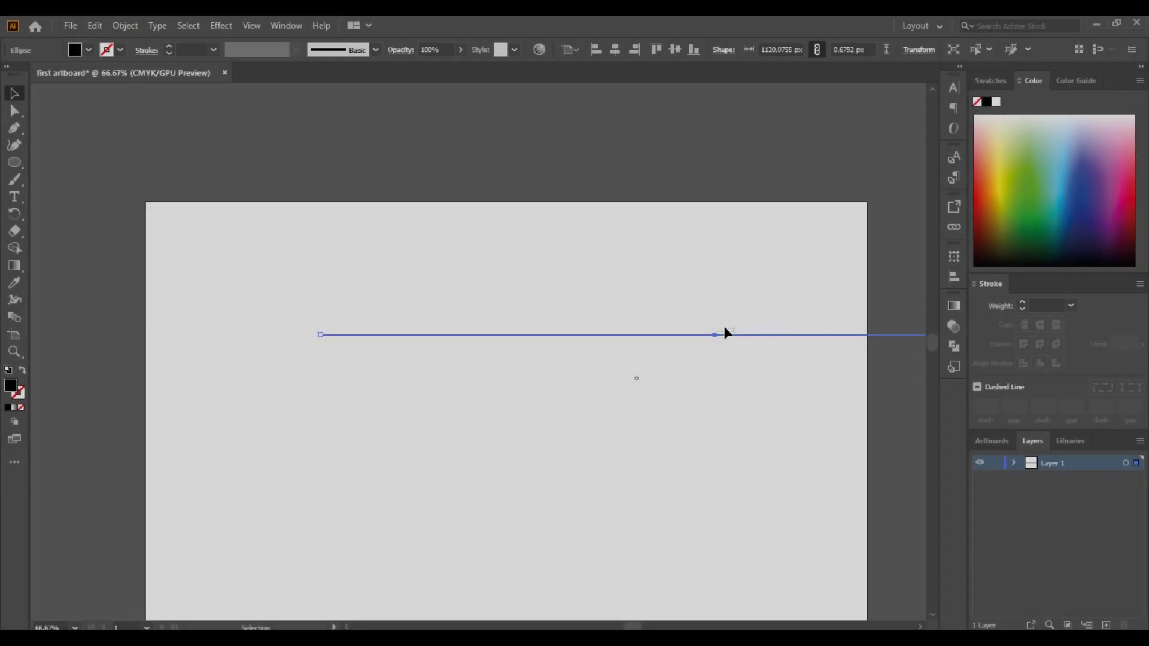
{"action": "key", "text": "ctrl+z"}
{"action": "left_click_drag", "start_coordinate": [708, 339], "coordinate": [526, 151]}
{"action": "key", "text": "ctrl+z"}
{"action": "key", "text": "ctrl+z"}
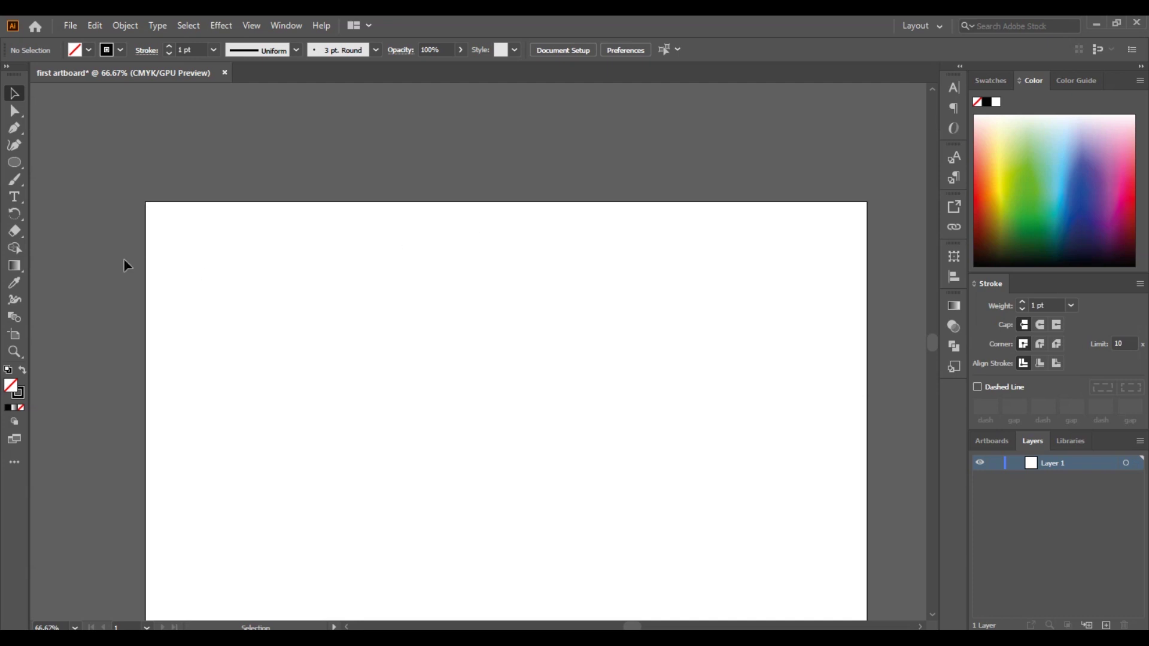